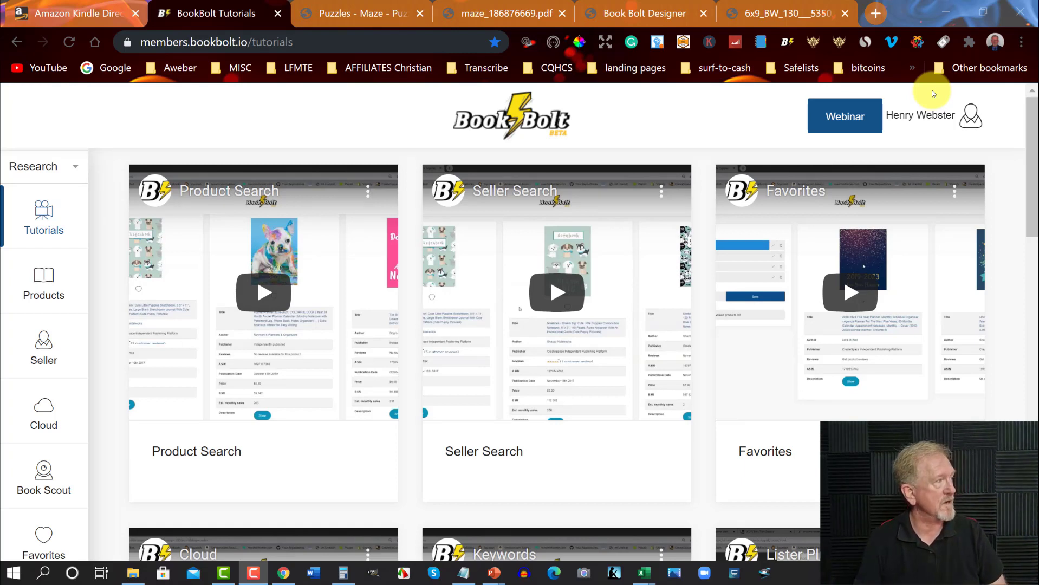
Step: Open PuzzleWiz from the Book Bolt account options and go to its Maze puzzle generator
click(940, 118)
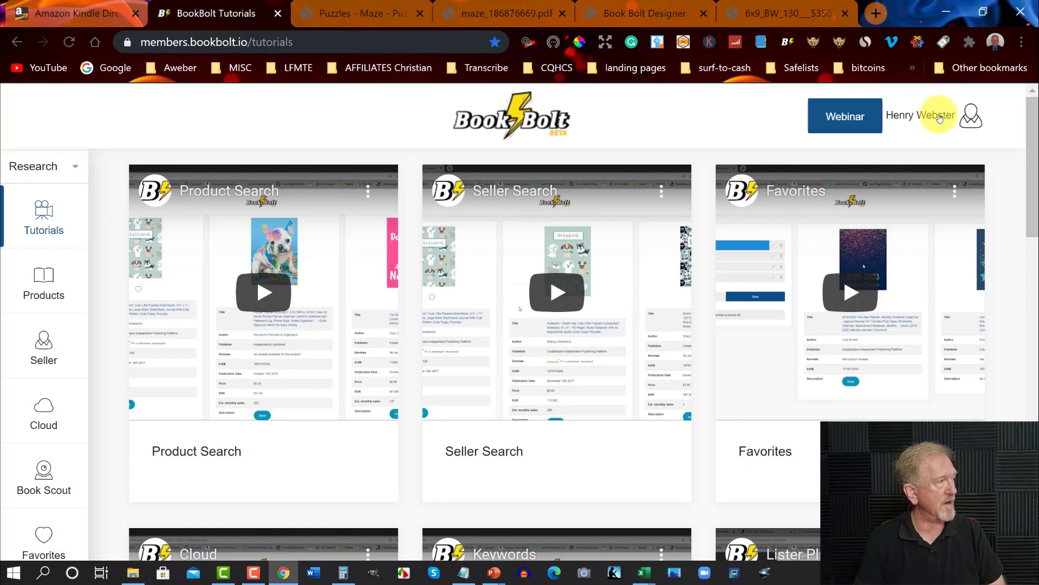
click(934, 117)
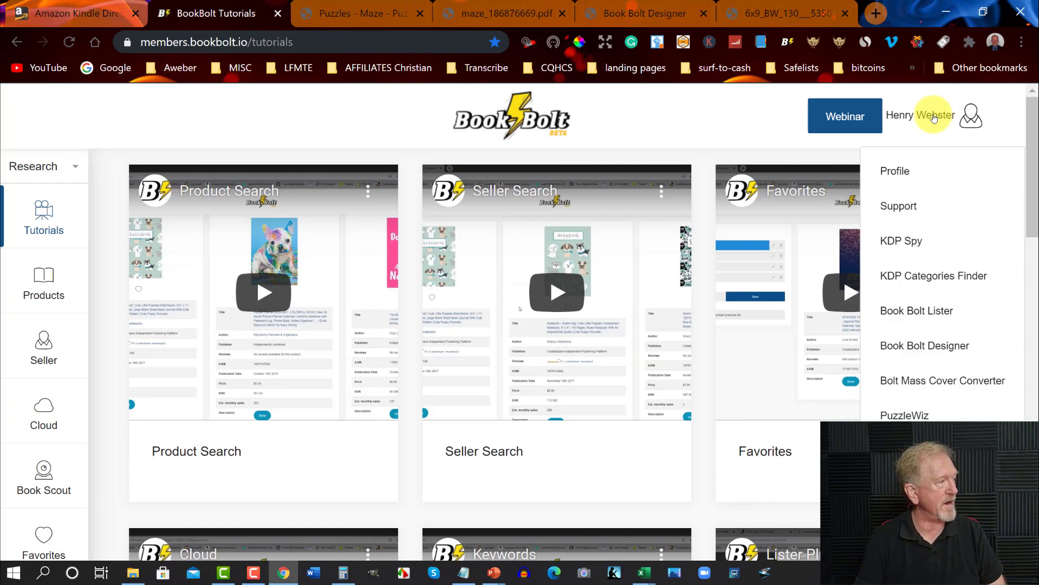
click(892, 416)
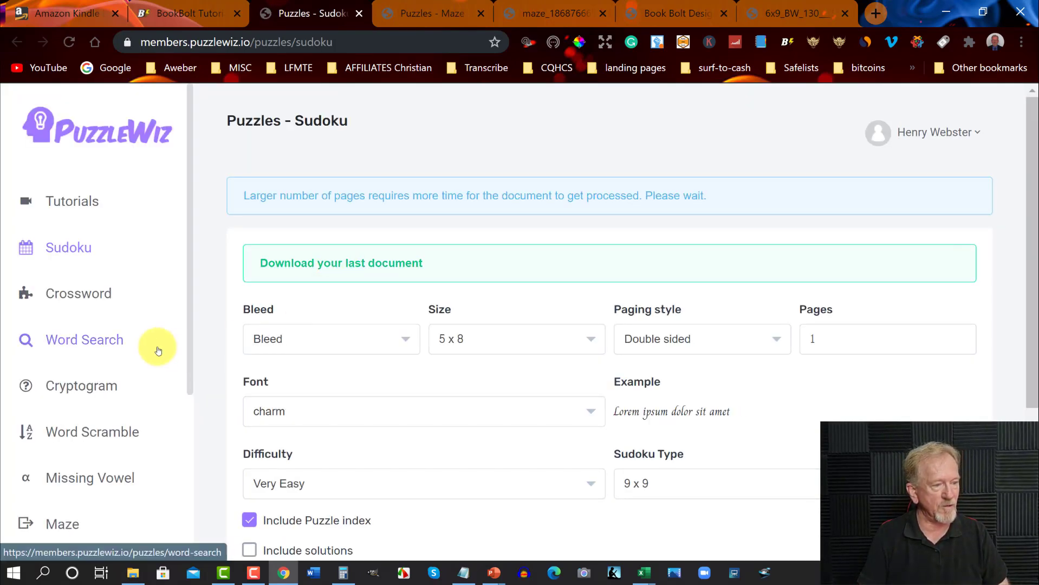
click(59, 528)
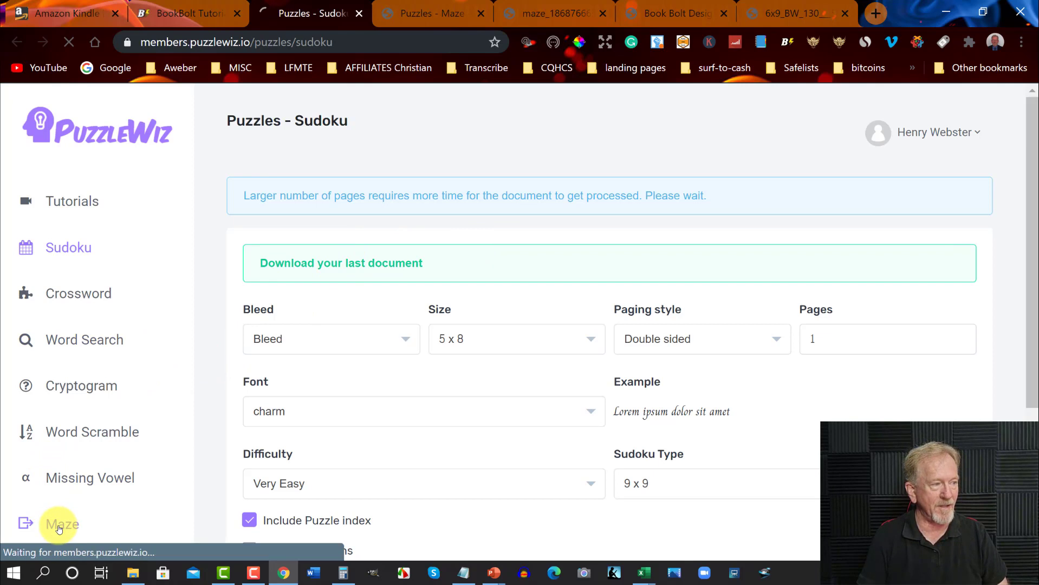
Step: Set the maze document to No bleed, size 6 x 9, Single sided paging and 30 pages
click(403, 342)
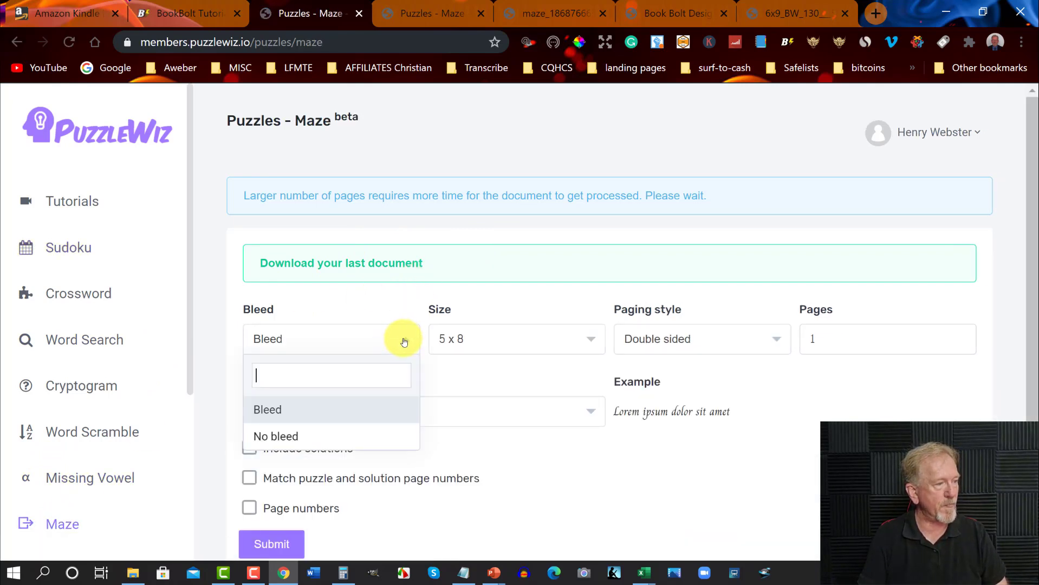
click(271, 435)
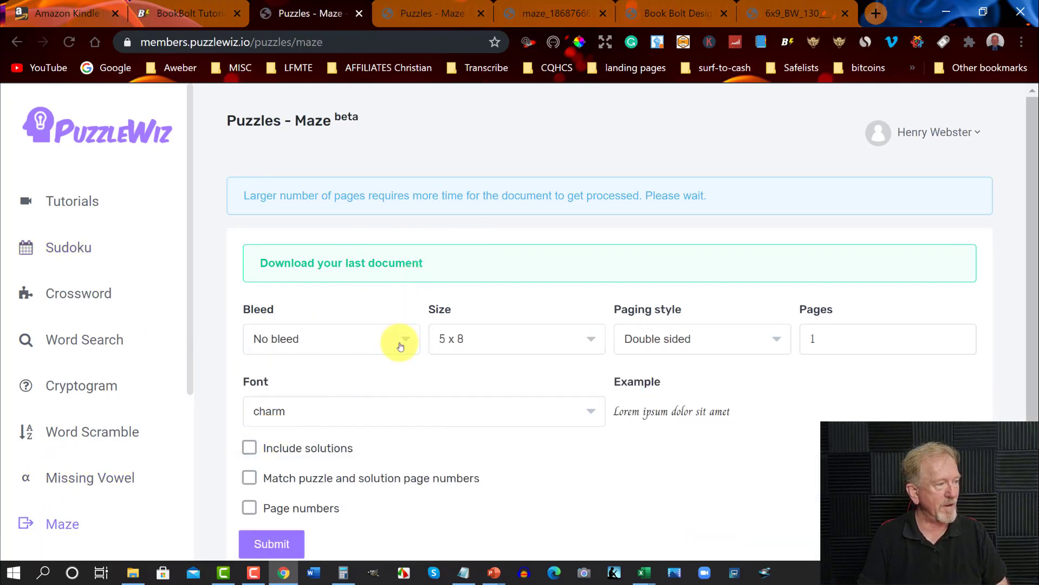
click(594, 340)
click(460, 435)
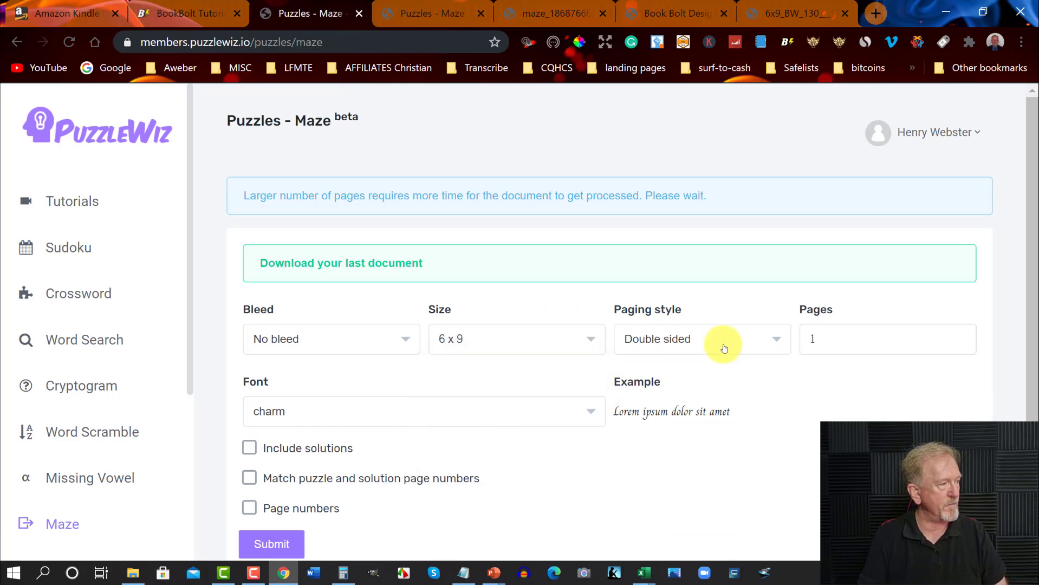
click(774, 339)
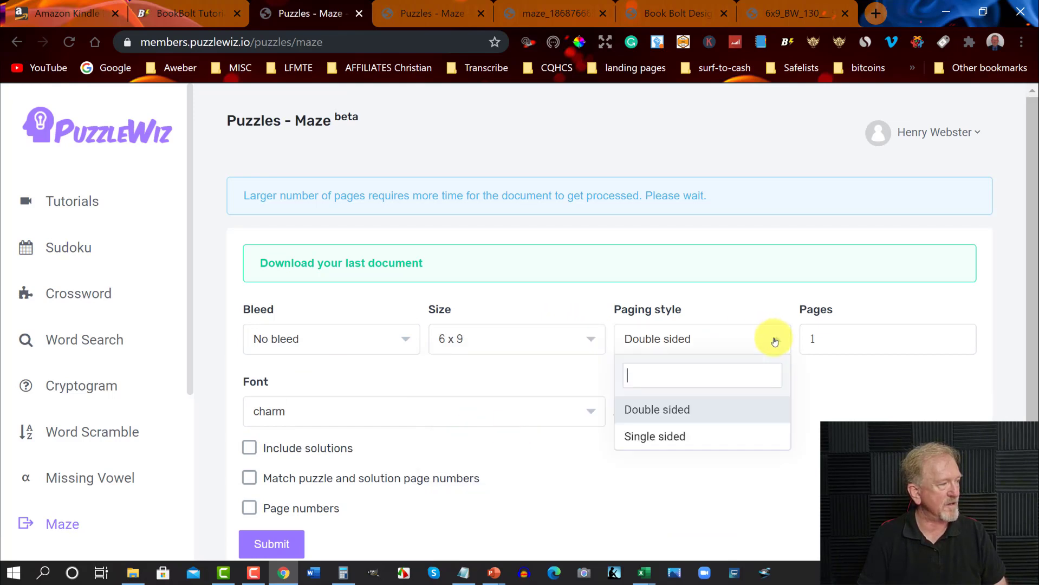
click(663, 443)
key(Tab)
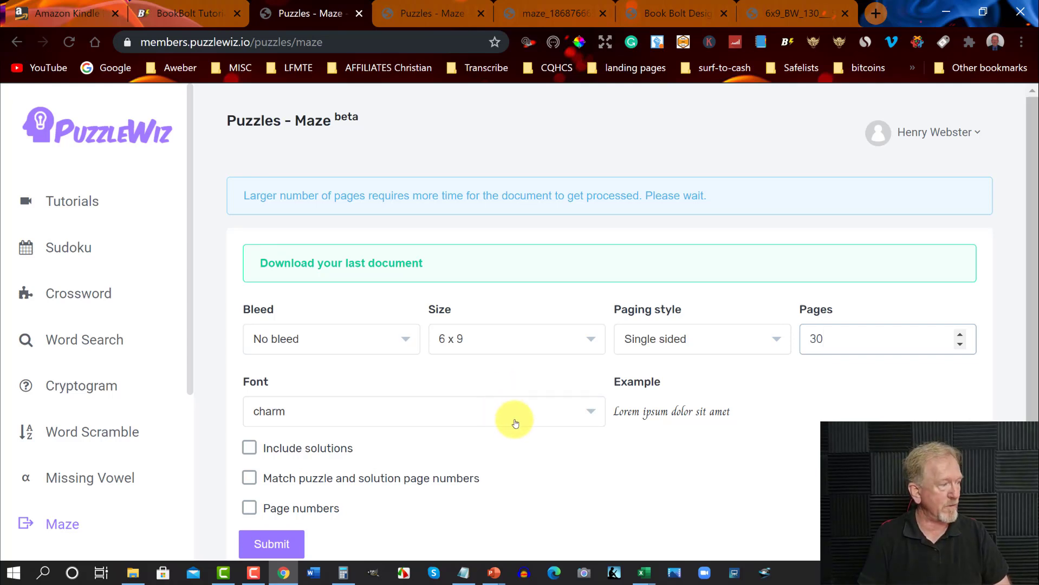
Step: Choose the pavanam font and enable solutions, matching puzzle and solution page numbers, and page numbers
click(594, 411)
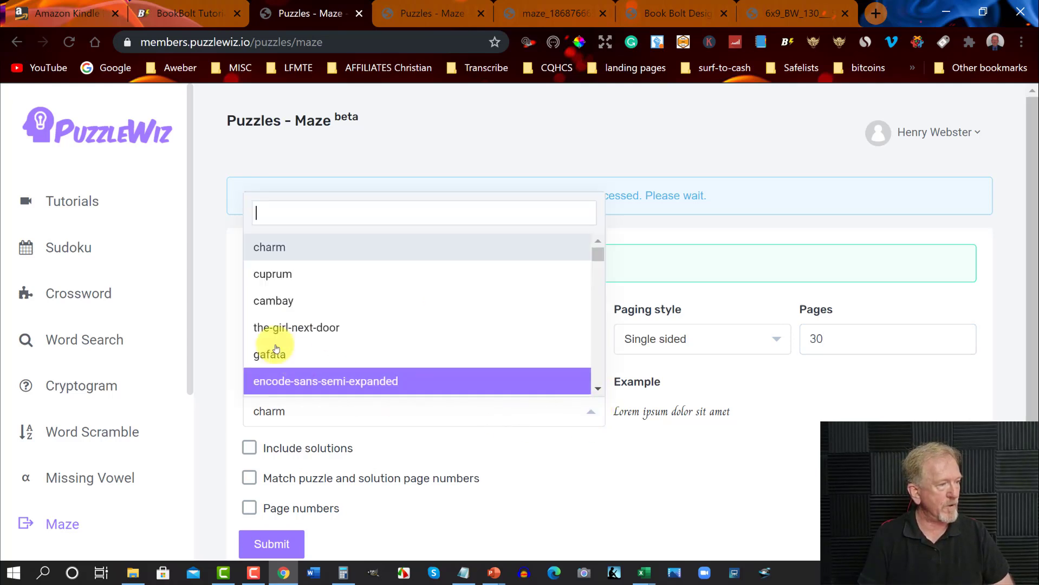
scroll(314, 329, down, 3)
scroll(314, 329, down, 1)
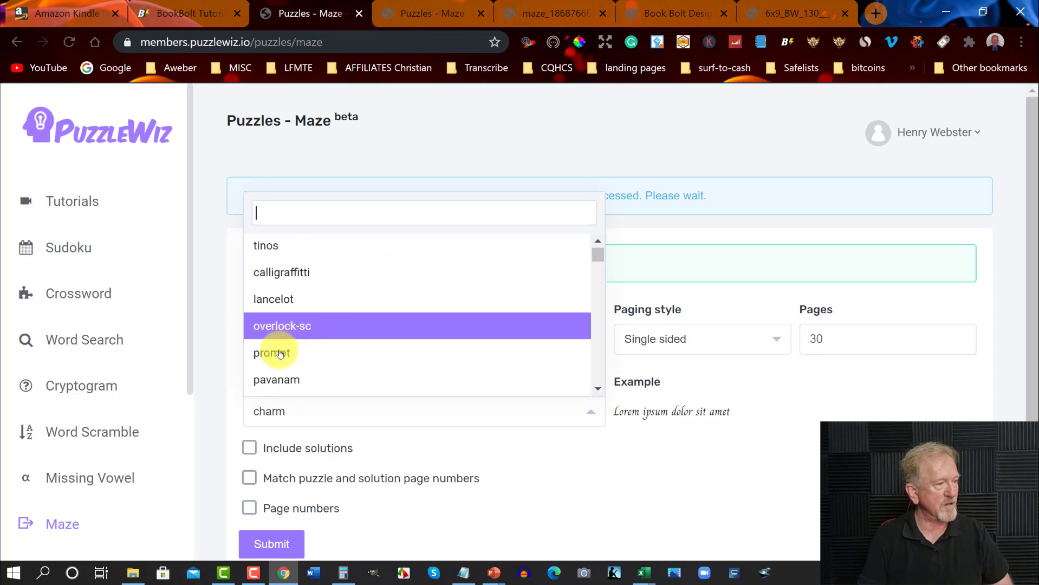
click(271, 380)
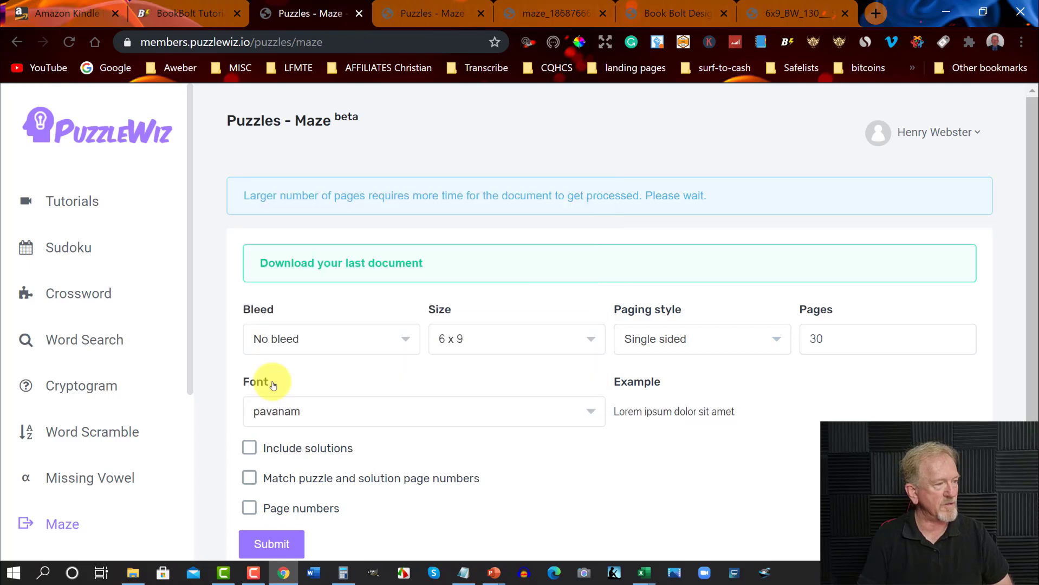
click(251, 449)
click(248, 479)
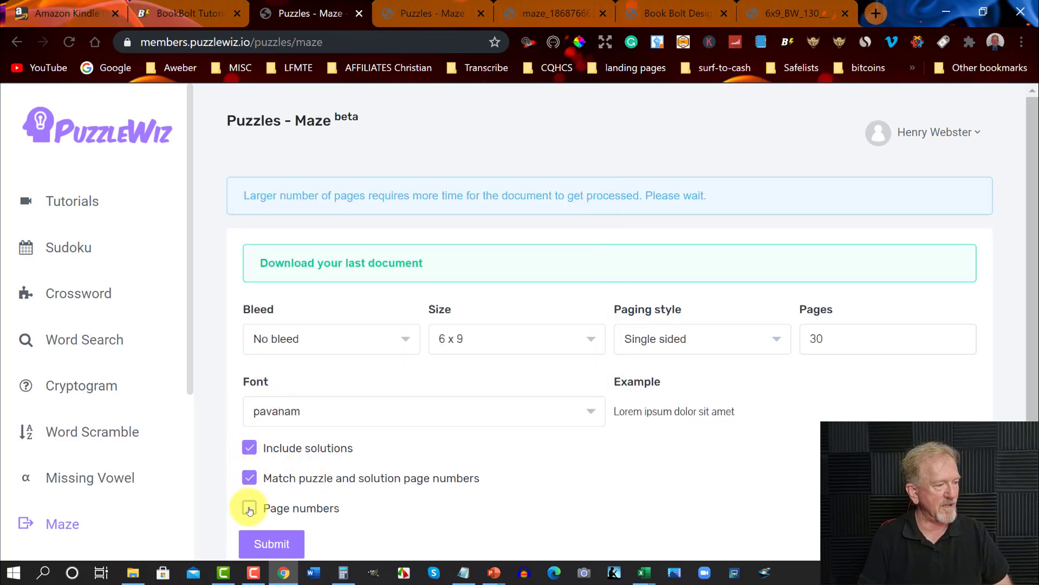
click(248, 508)
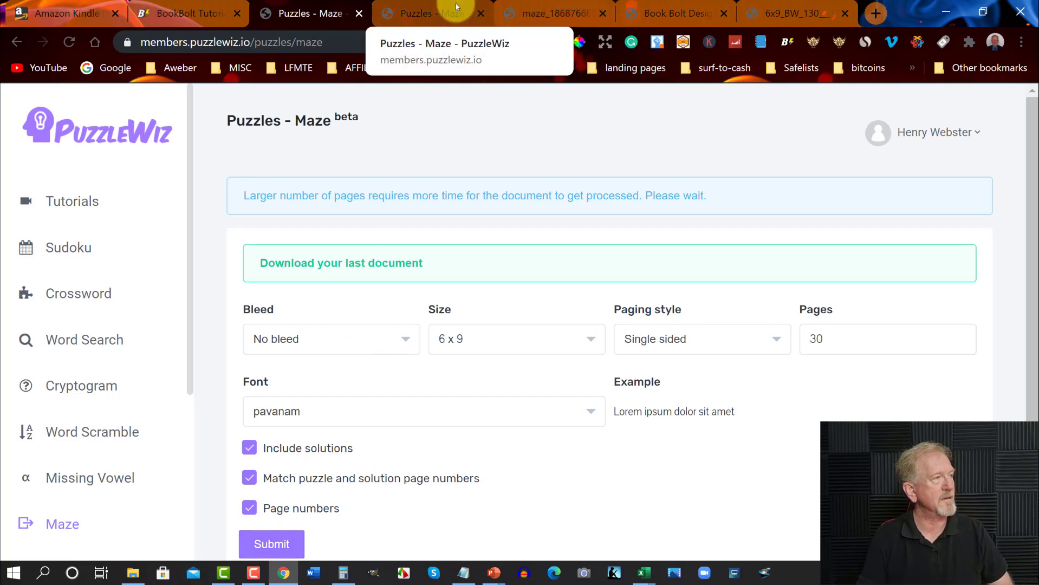
Step: Examine the generated maze PDF, including its maze pages, blank backing pages, solutions section and total page count
click(525, 12)
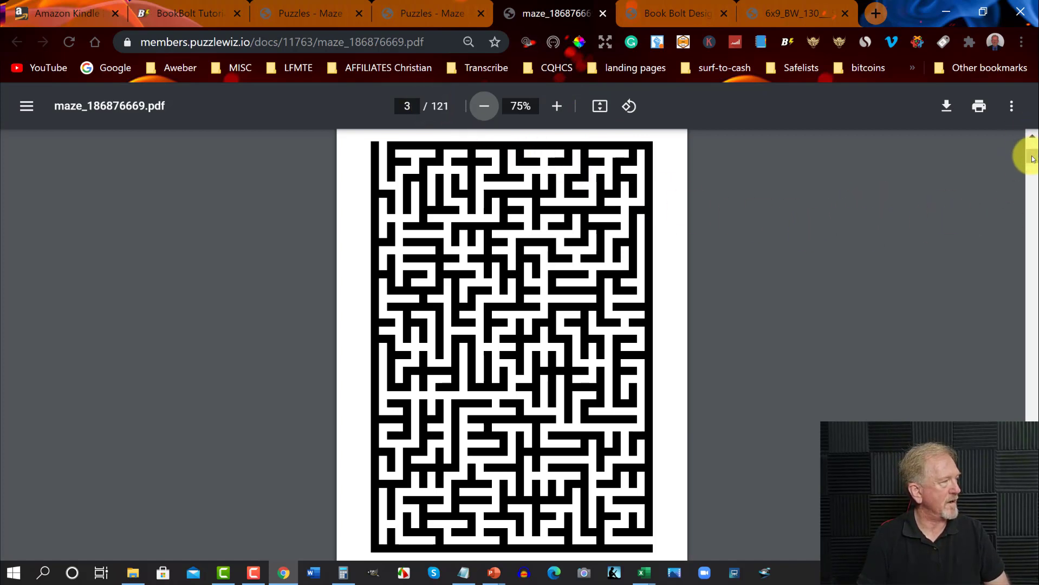
drag(1033, 159, 1034, 350)
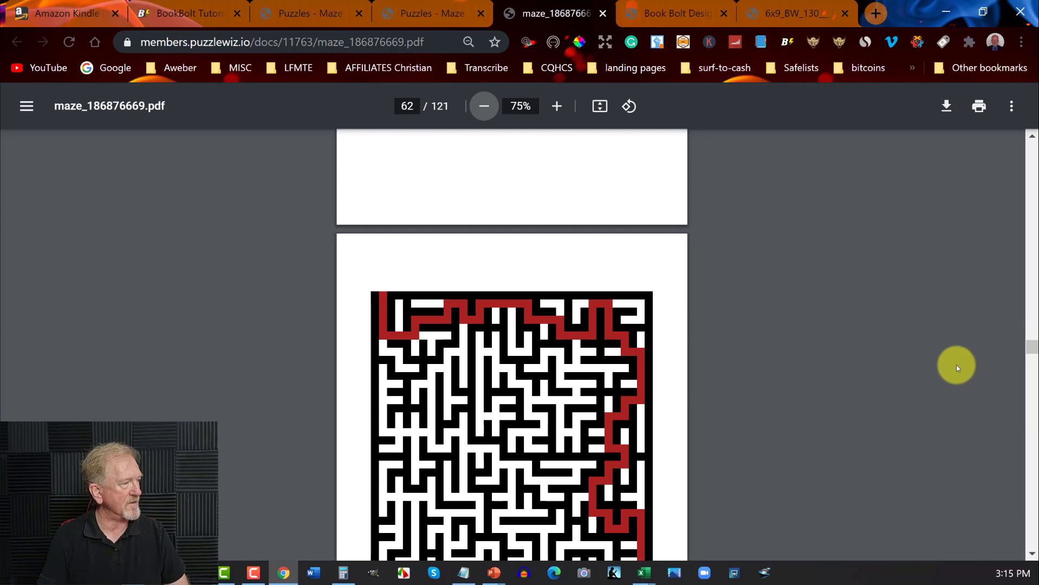
scroll(956, 367, up, 8)
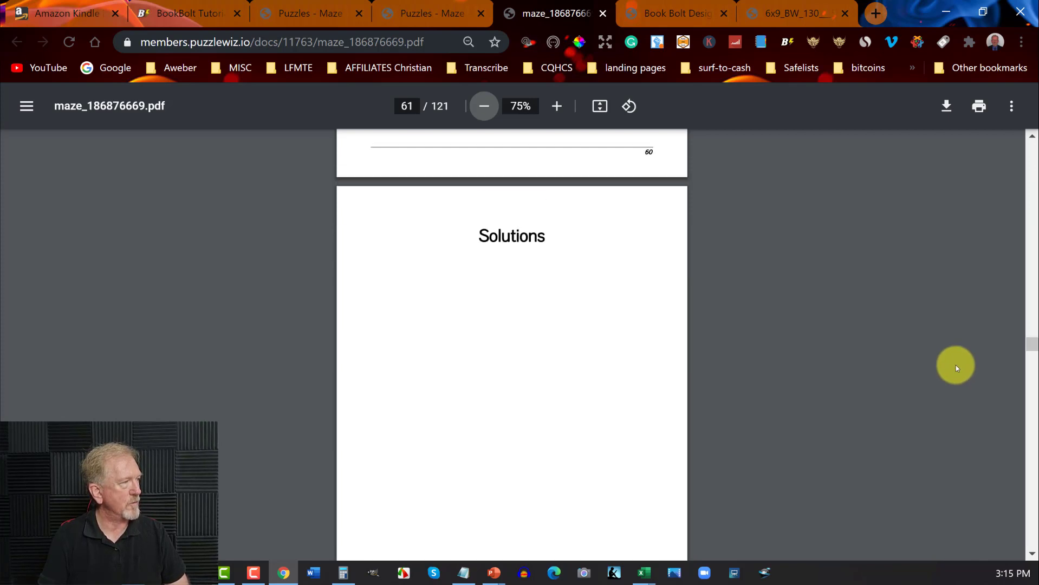
scroll(955, 368, down, 2)
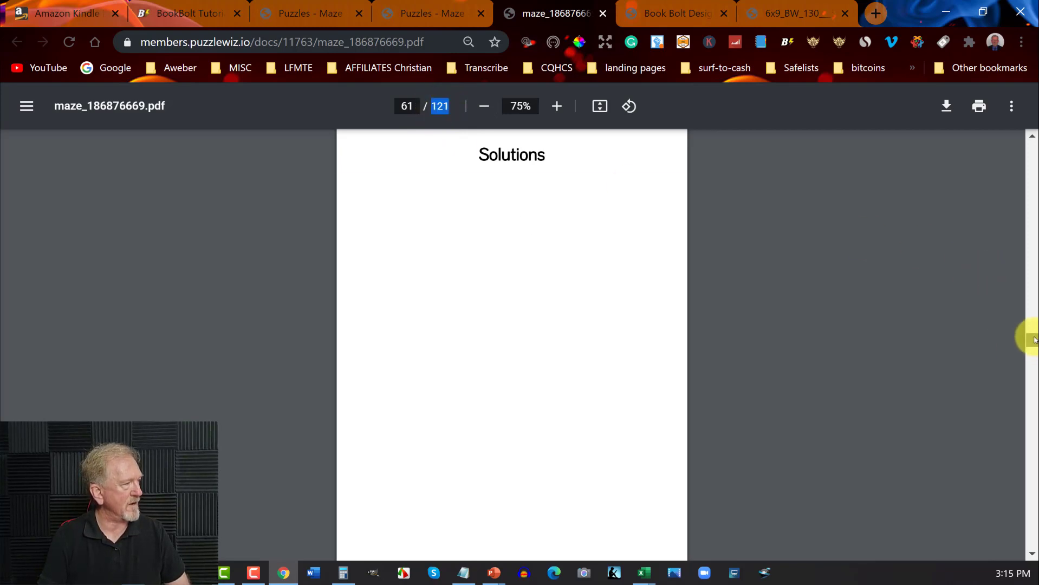
drag(1033, 340, 1031, 326)
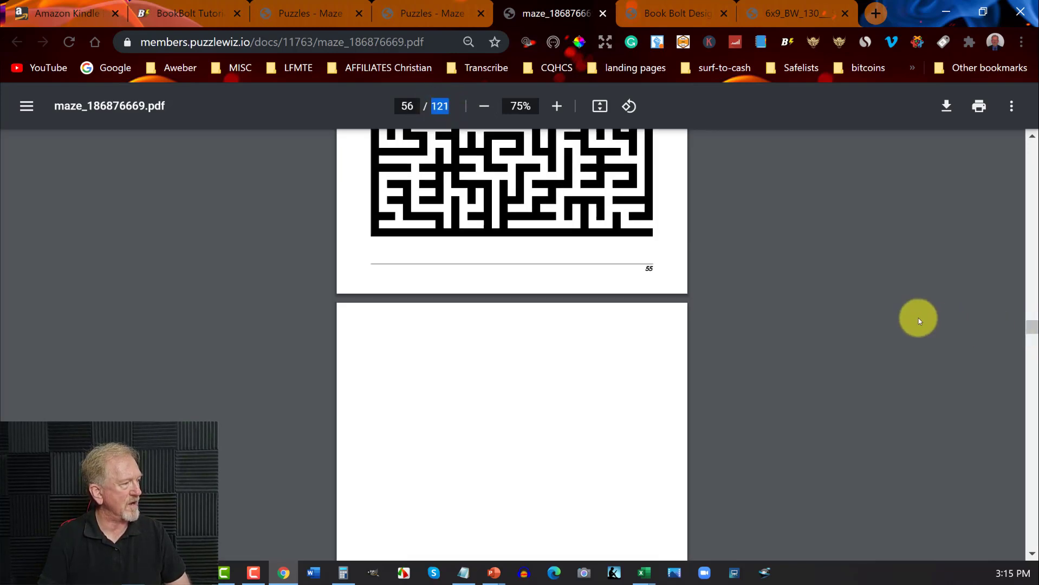
scroll(918, 321, down, 3)
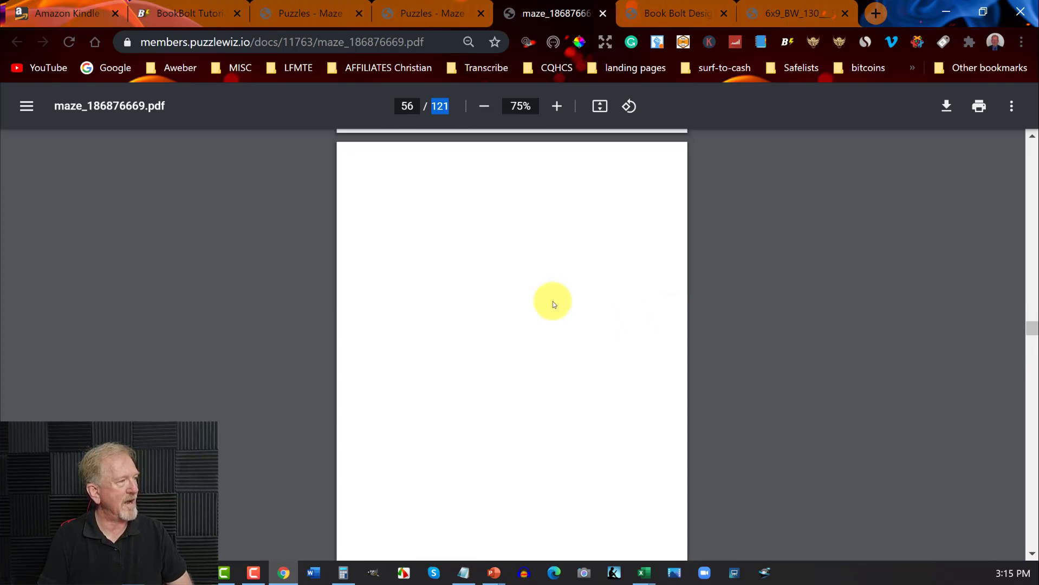
scroll(552, 301, up, 9)
scroll(546, 297, down, 1)
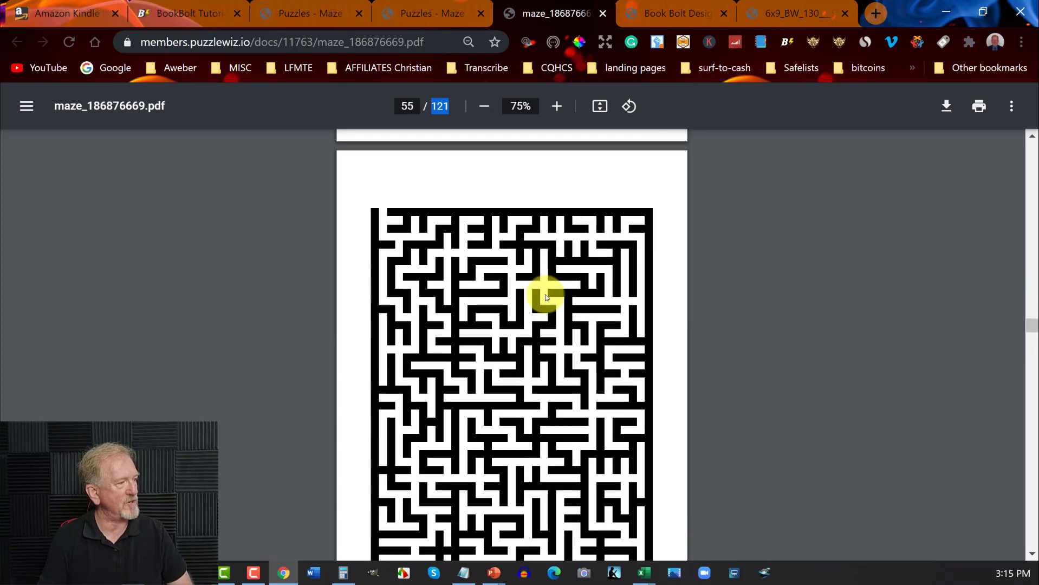
scroll(546, 297, down, 10)
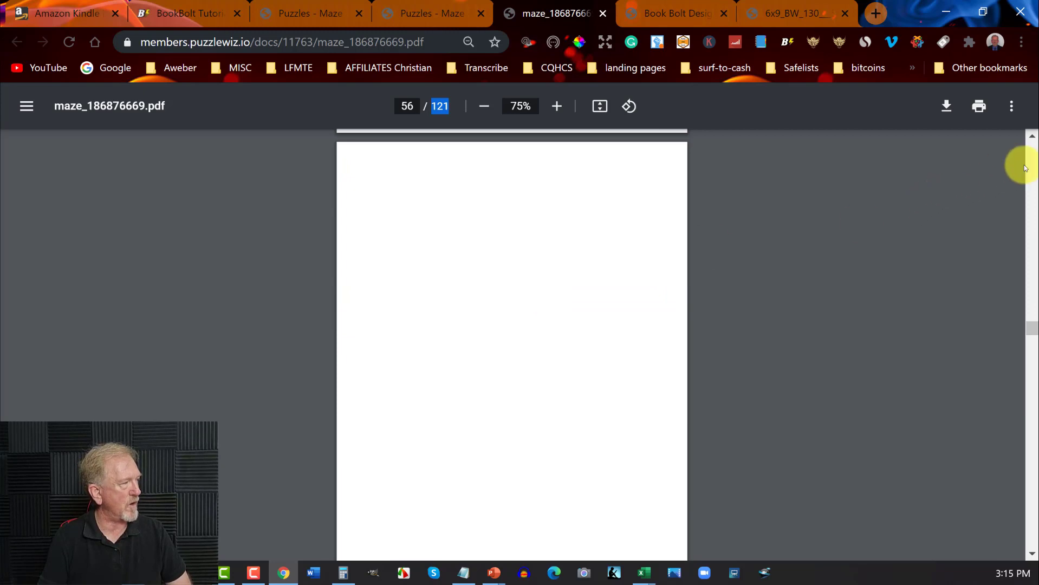
scroll(1027, 151, up, 7)
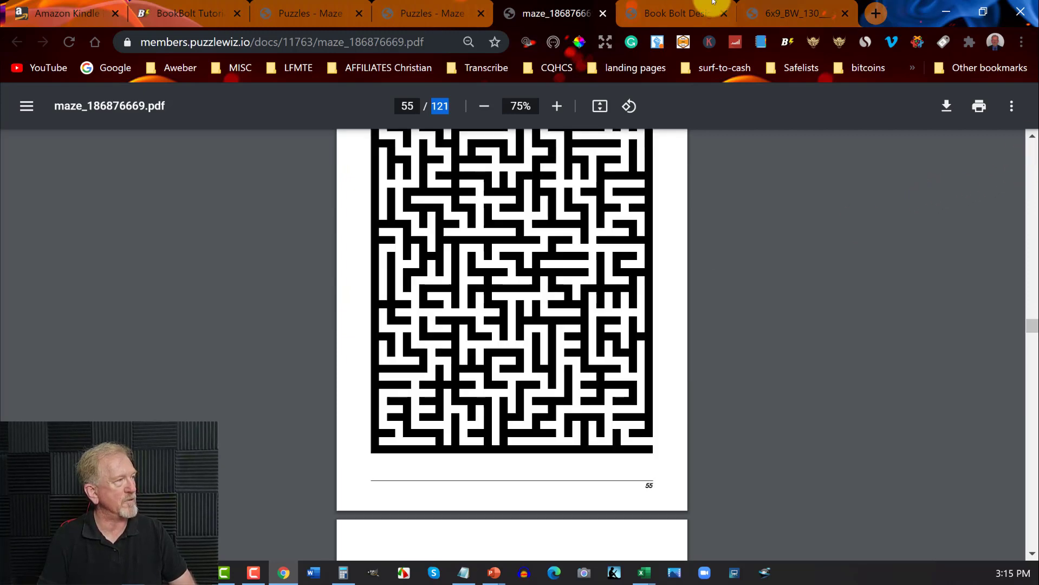
Step: Review the maze generator settings and view the Maze Mania & Sketchbook cover draft
click(445, 6)
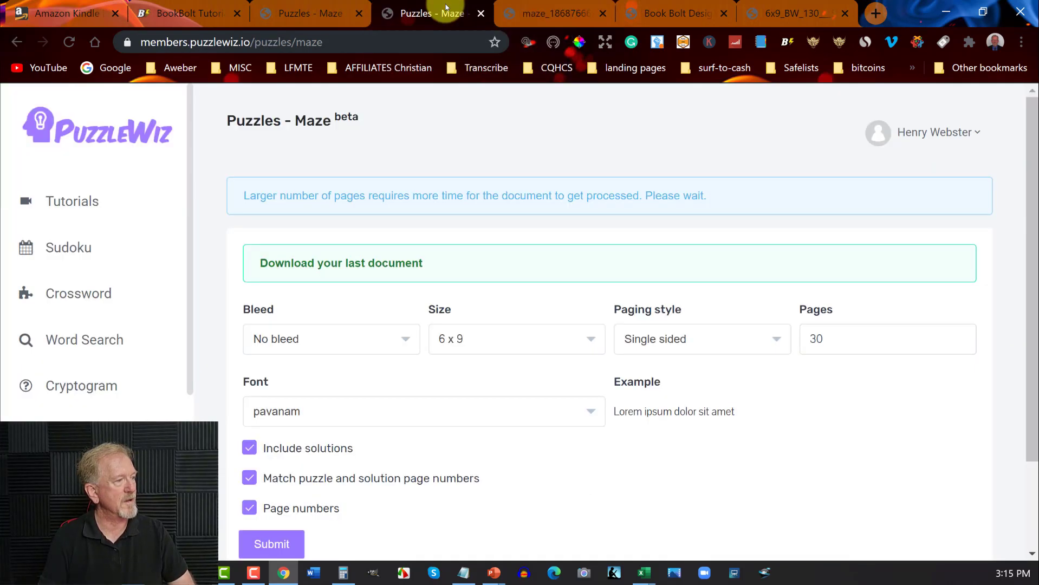
click(298, 4)
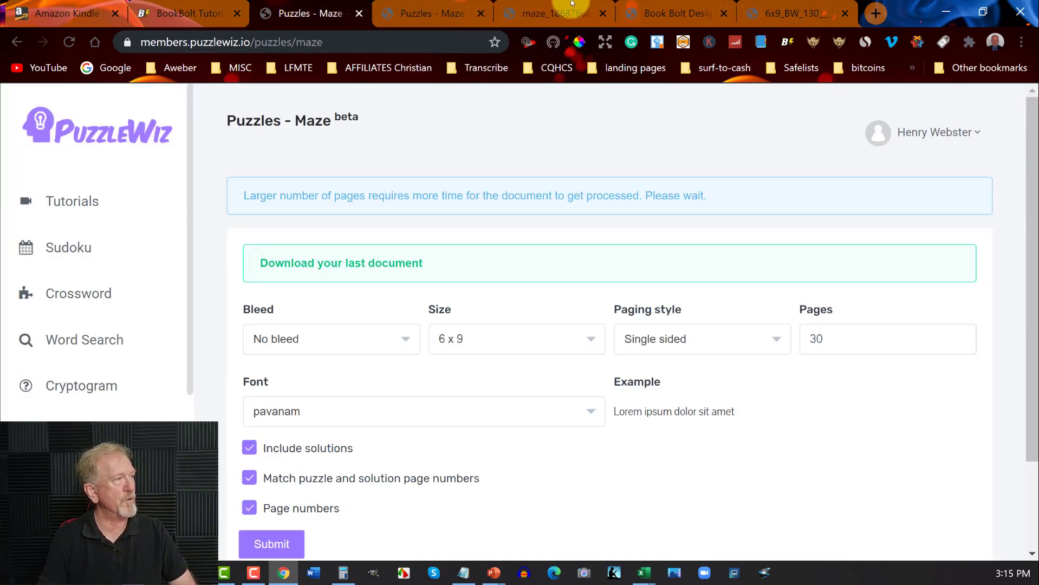
click(678, 4)
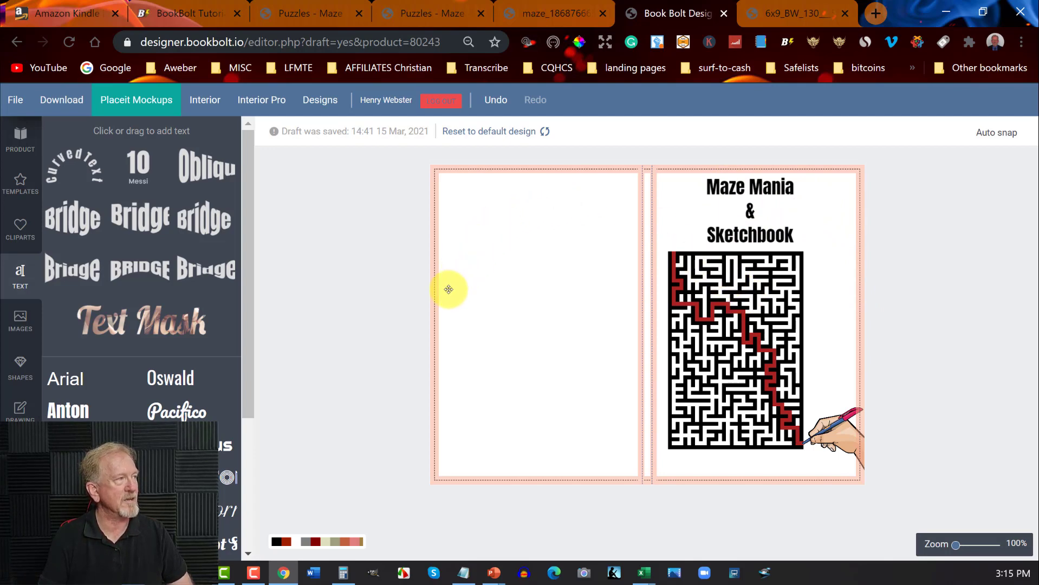
Step: Launch Book Bolt Designer from the Book Bolt account options and log in with the prefilled credentials
click(195, 13)
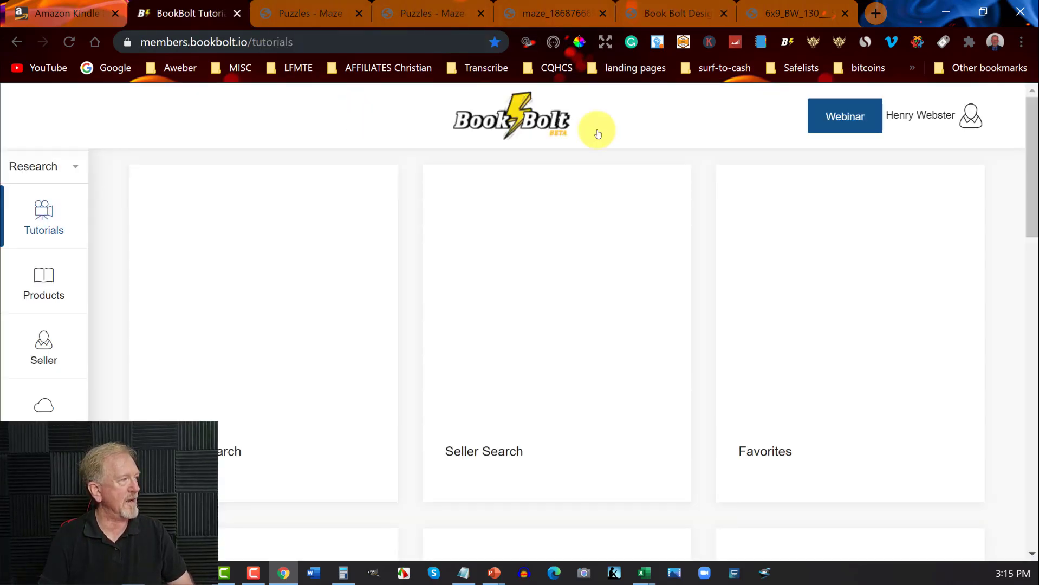
click(937, 118)
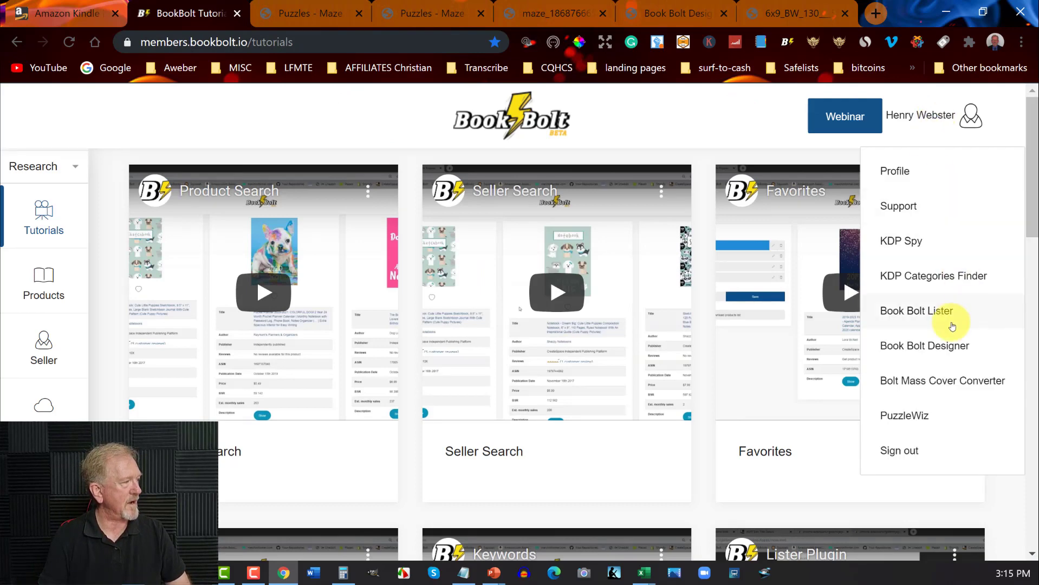
click(930, 345)
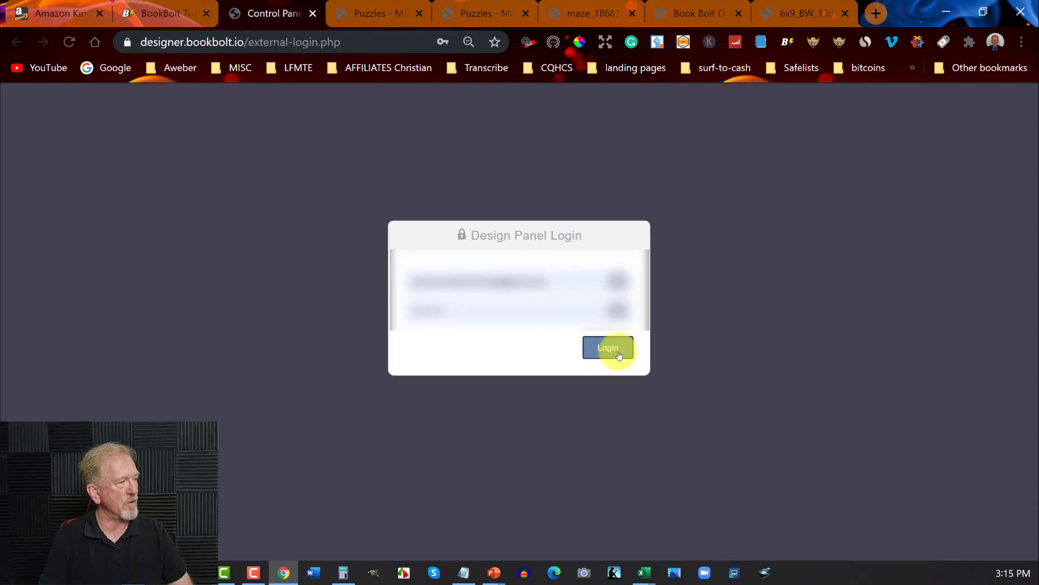
click(617, 352)
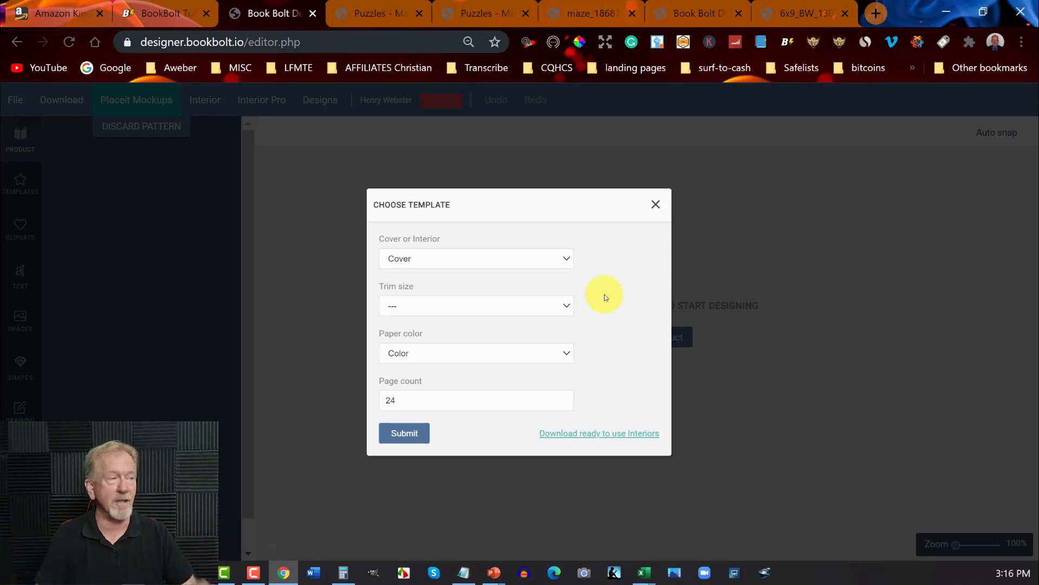
Step: Configure the template as a Cover with 6 x 9 in trim size, Color paper and a page count of 121
click(569, 262)
click(568, 263)
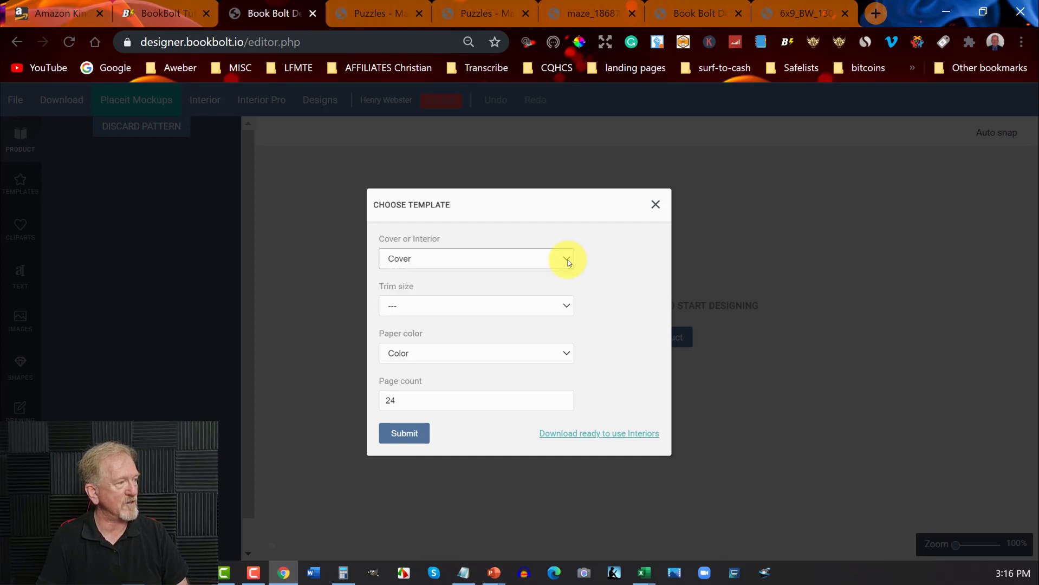
click(566, 307)
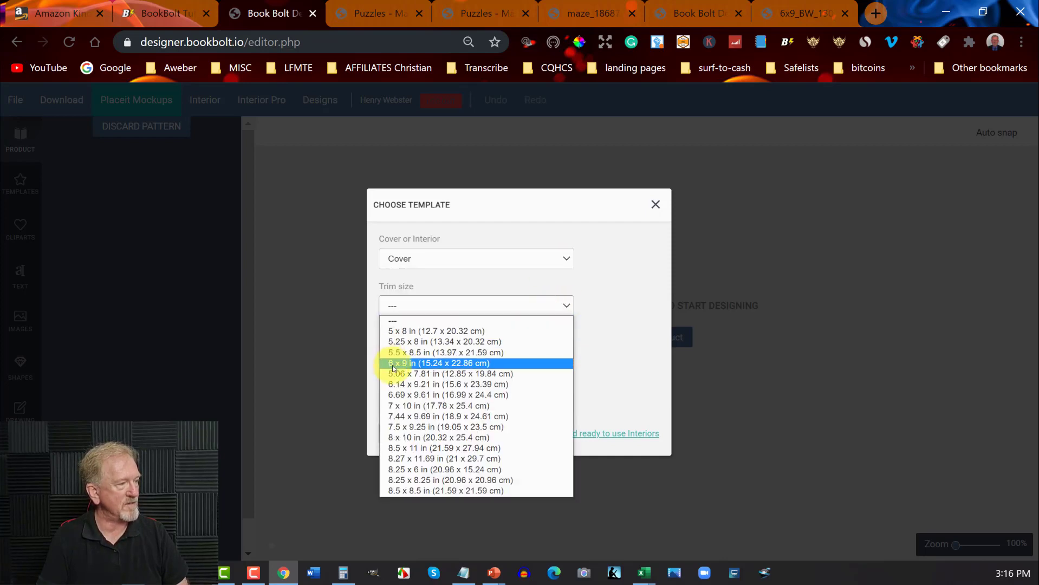
click(448, 364)
click(567, 352)
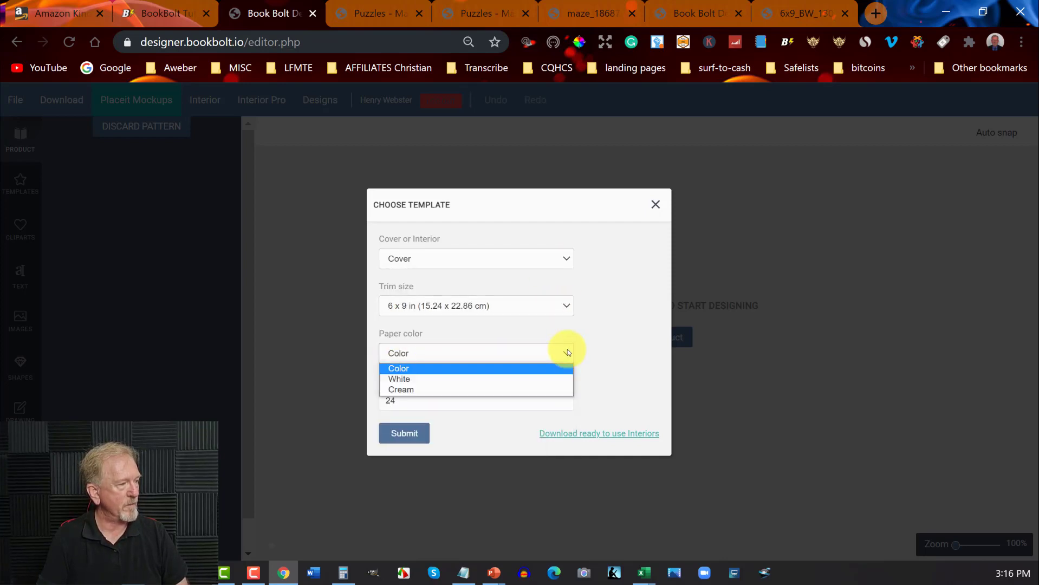
click(567, 350)
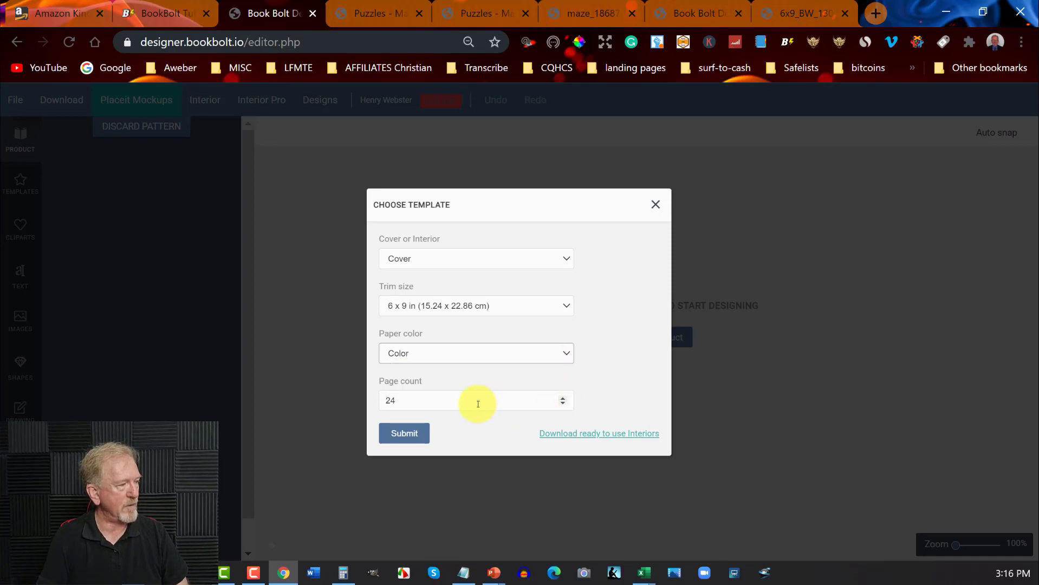
drag(476, 399, 292, 394)
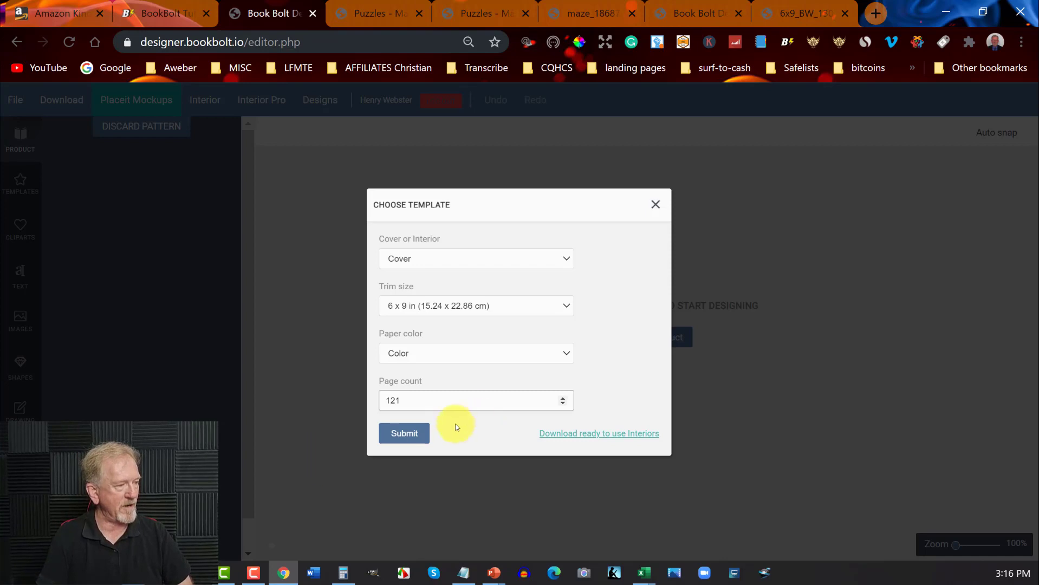
Step: Generate the cover template from the chosen settings
click(403, 432)
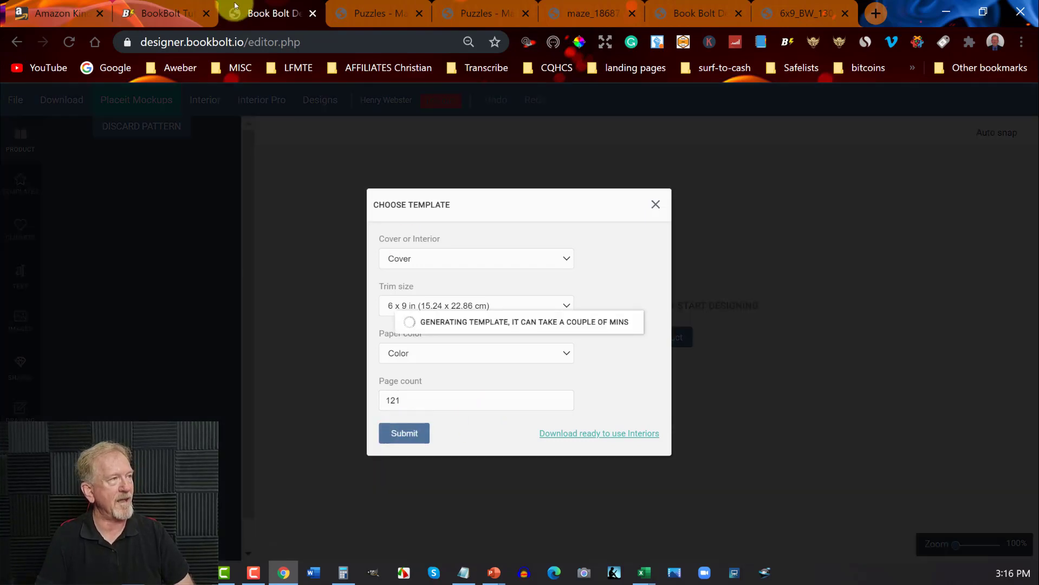
Step: Review the PuzzleWiz maze settings, the maze PDF, the Maze Mania & Sketchbook cover draft and its exported cover PDF
click(362, 20)
click(477, 14)
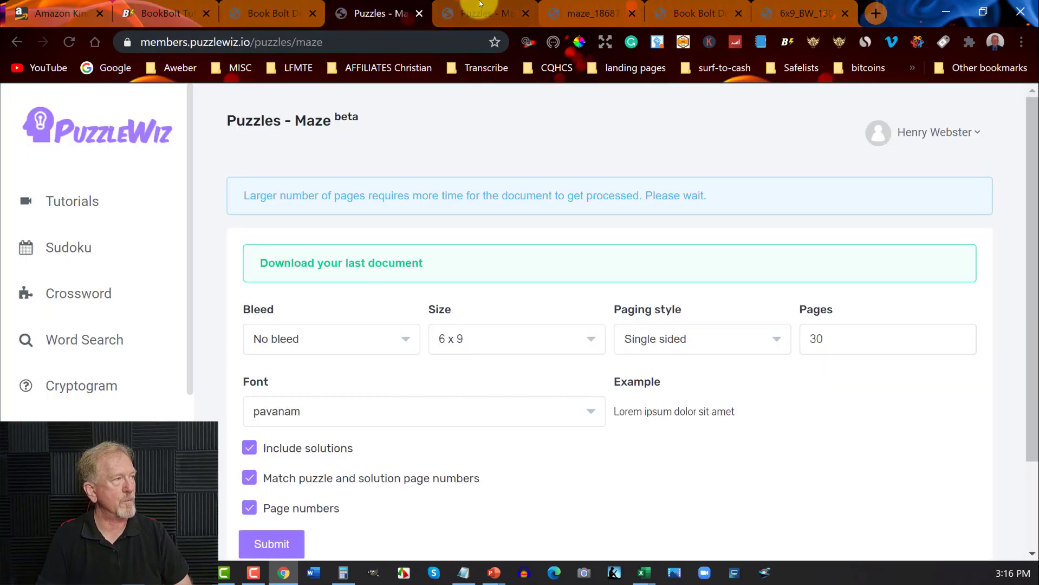
click(578, 2)
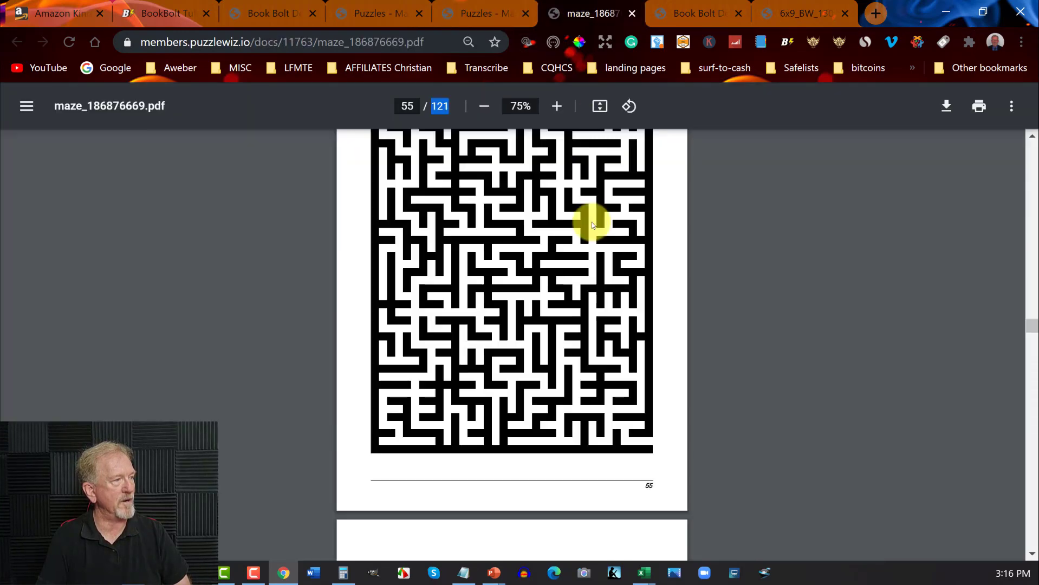
click(699, 13)
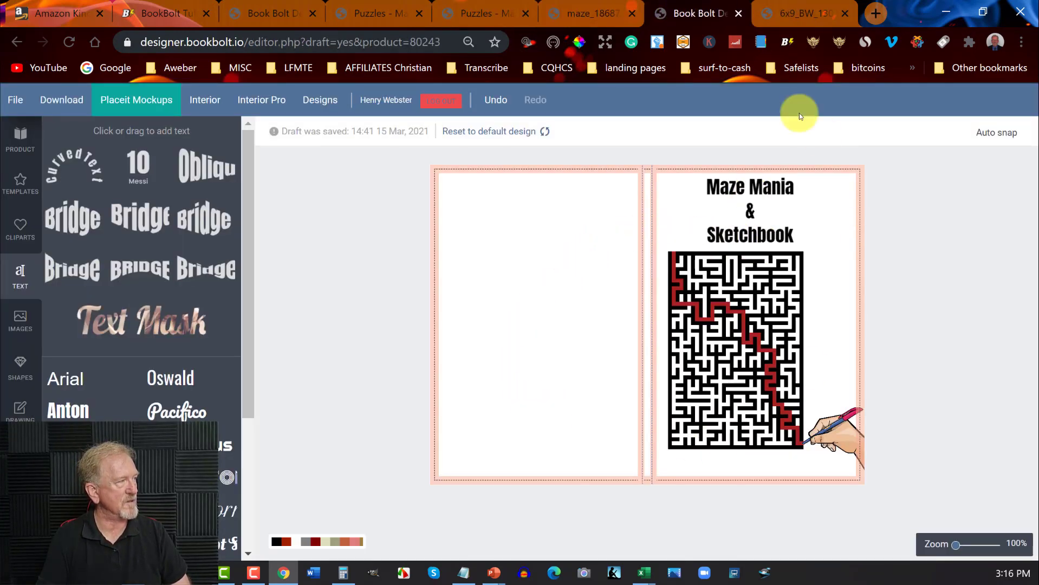
click(808, 4)
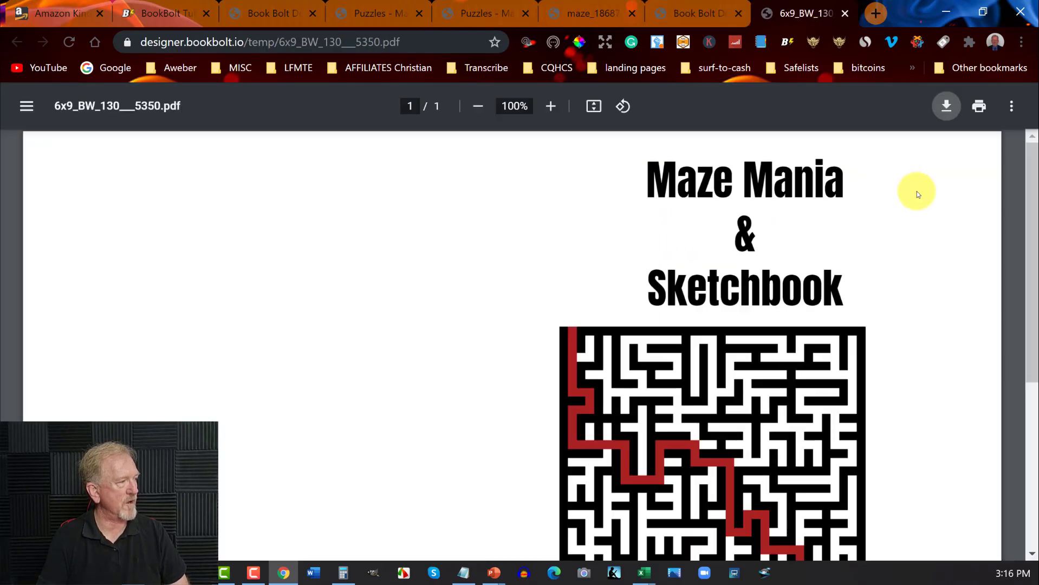
scroll(917, 191, down, 5)
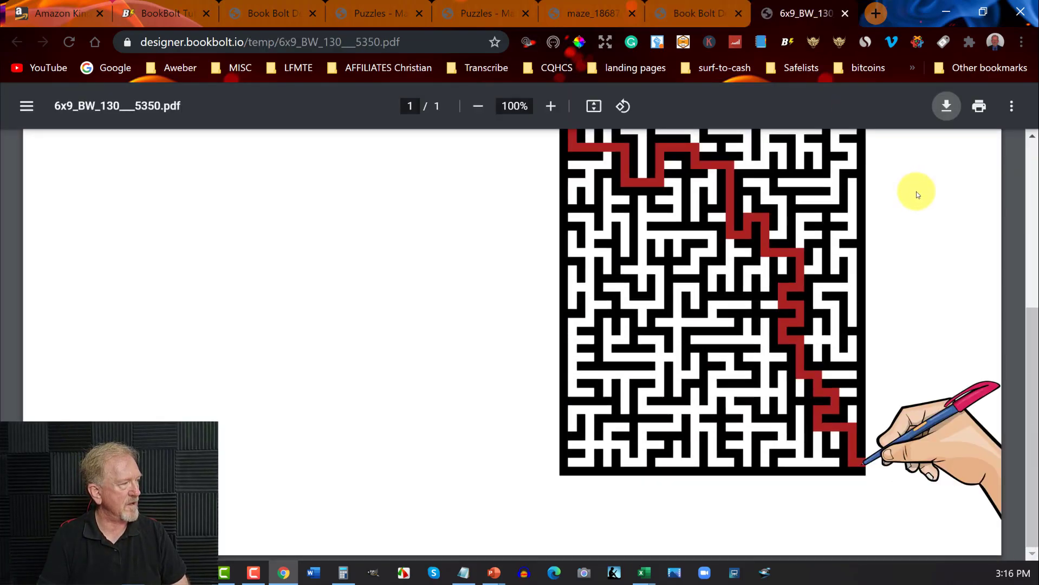
scroll(917, 191, up, 5)
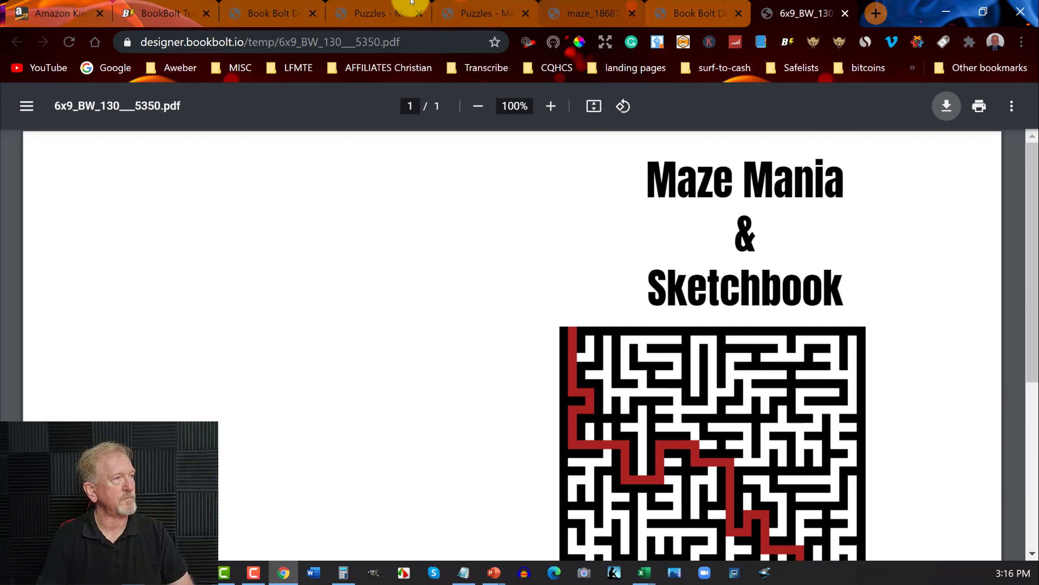
Step: Switch to Kindle Direct Publishing, start a new paperback title and sign in with the saved account password
click(47, 12)
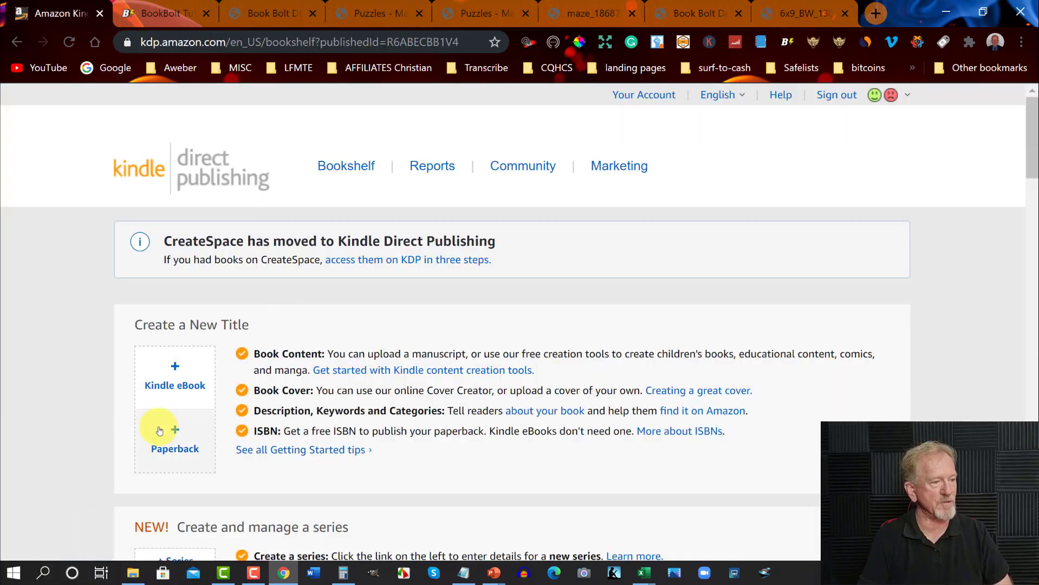
click(164, 449)
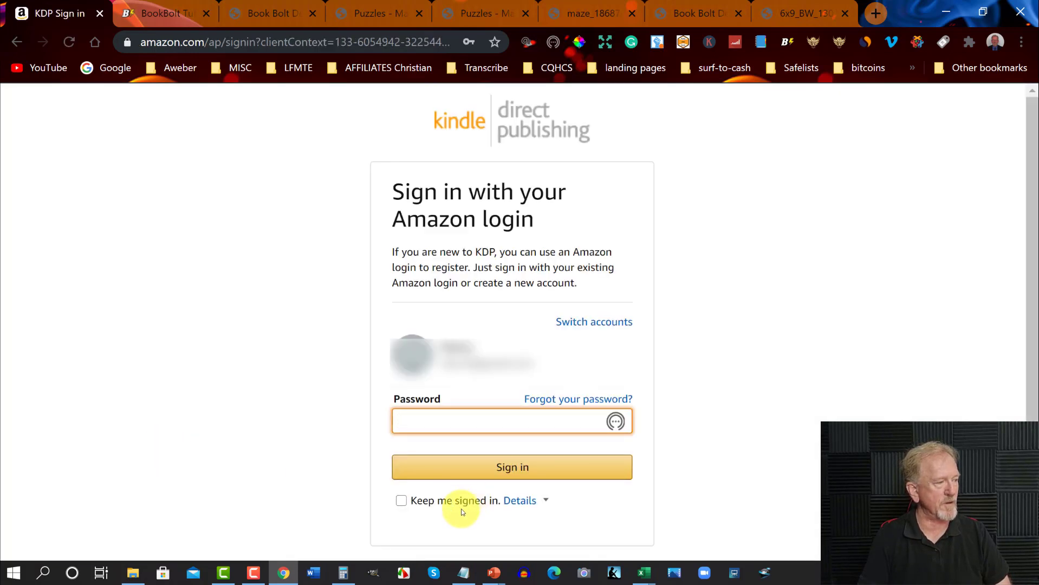
click(496, 418)
click(480, 159)
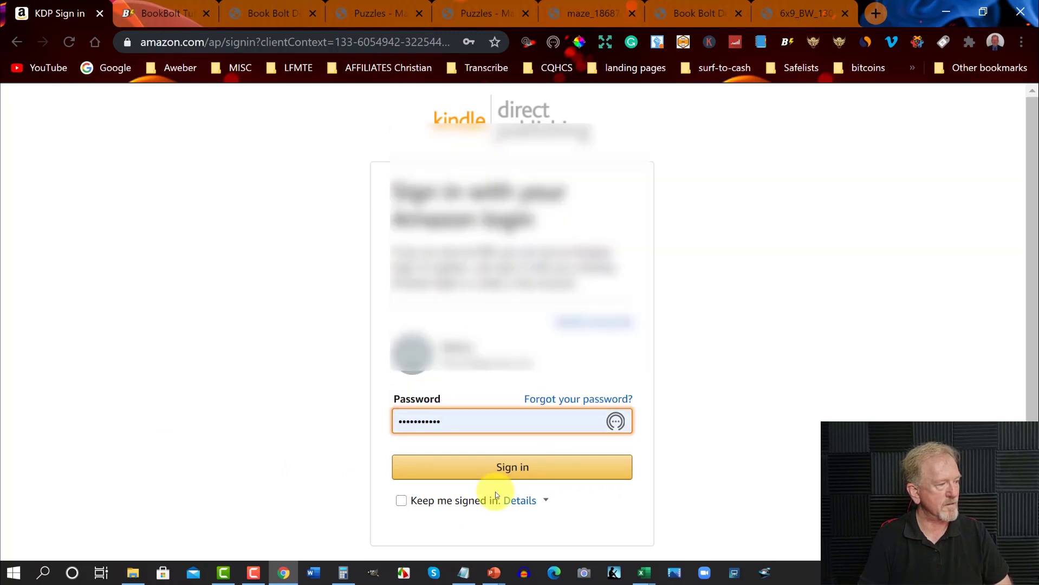
click(514, 467)
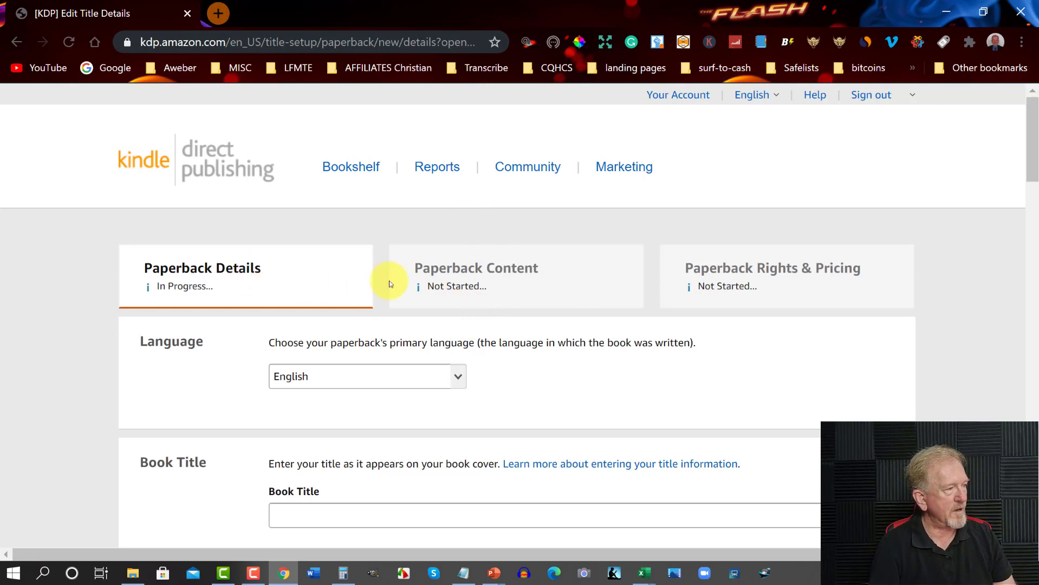
Step: Enter "Maze Mania & Sketchbook" as the paperback's book title
scroll(705, 307, down, 3)
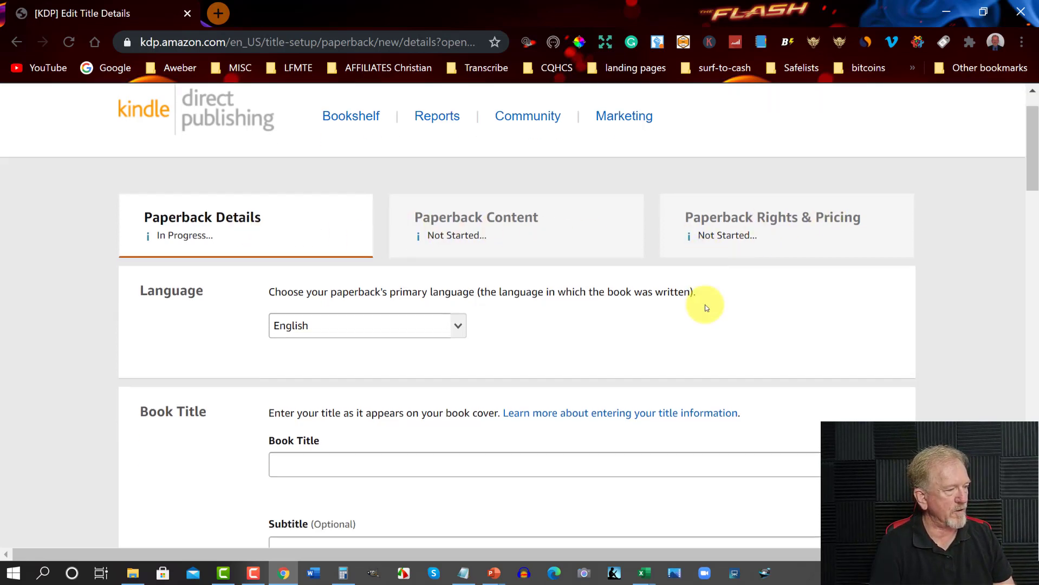
click(344, 358)
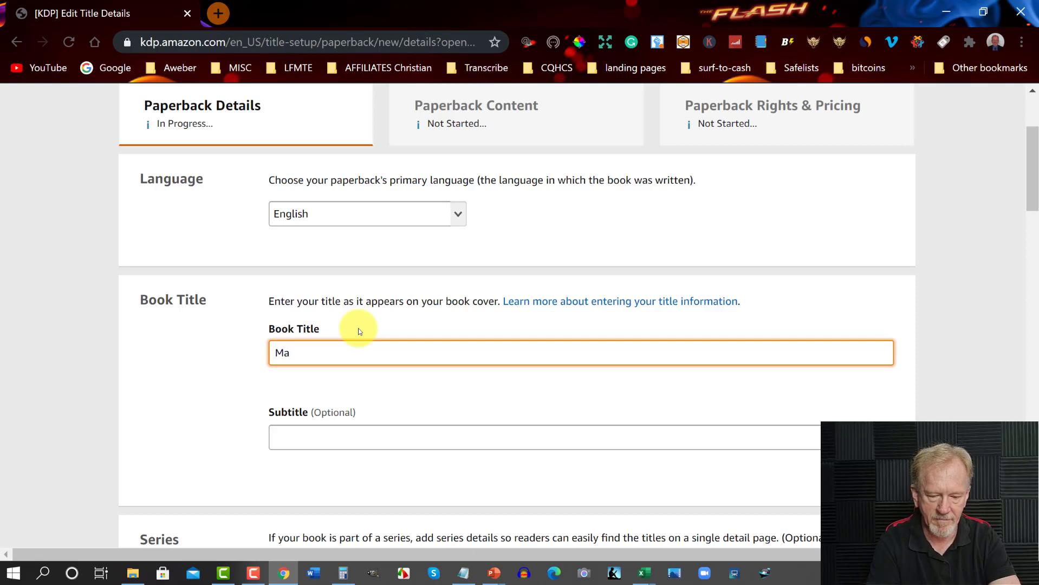
text(nia)
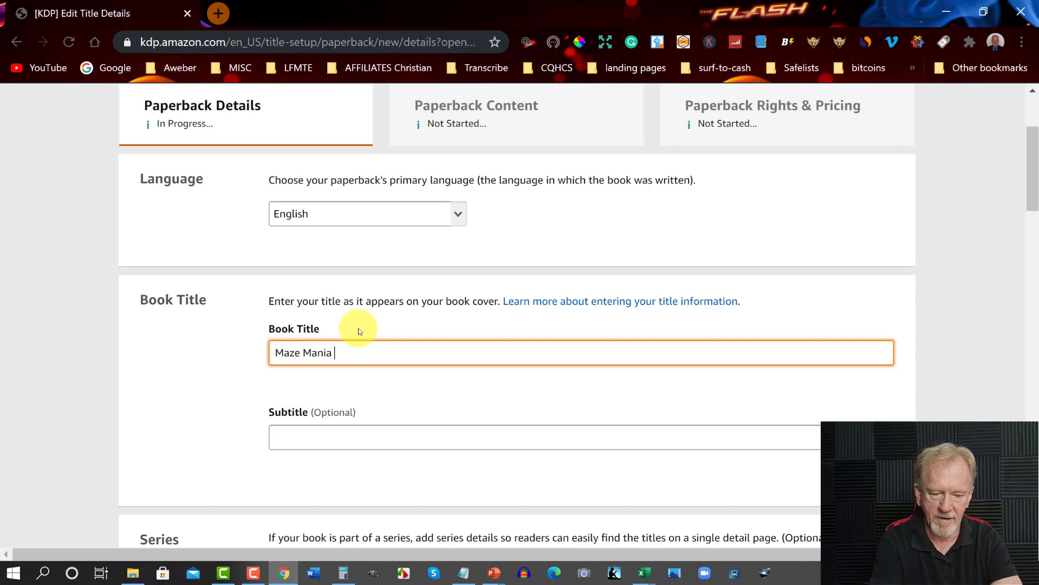
text( &)
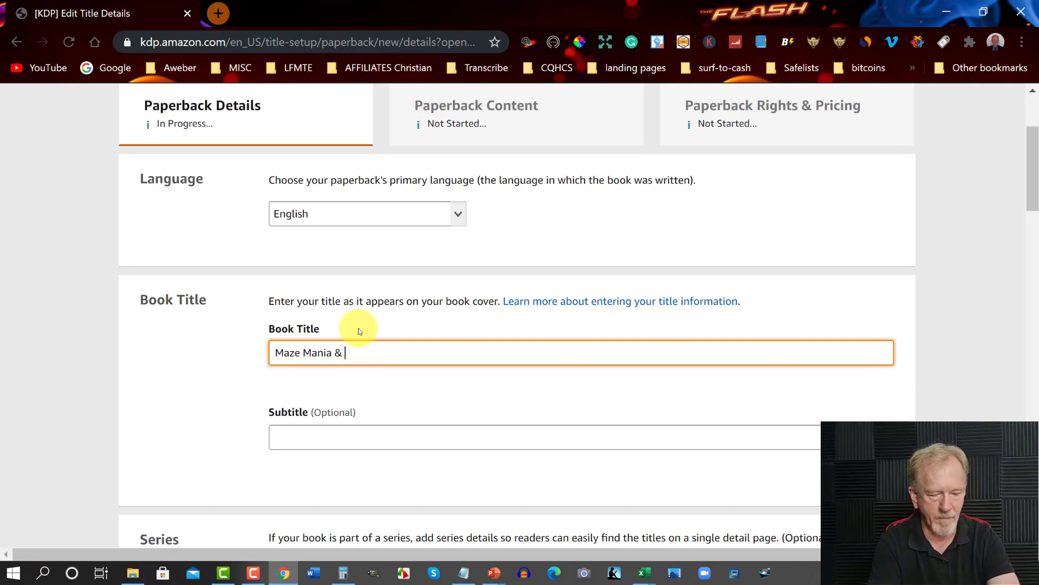
text( Sketh)
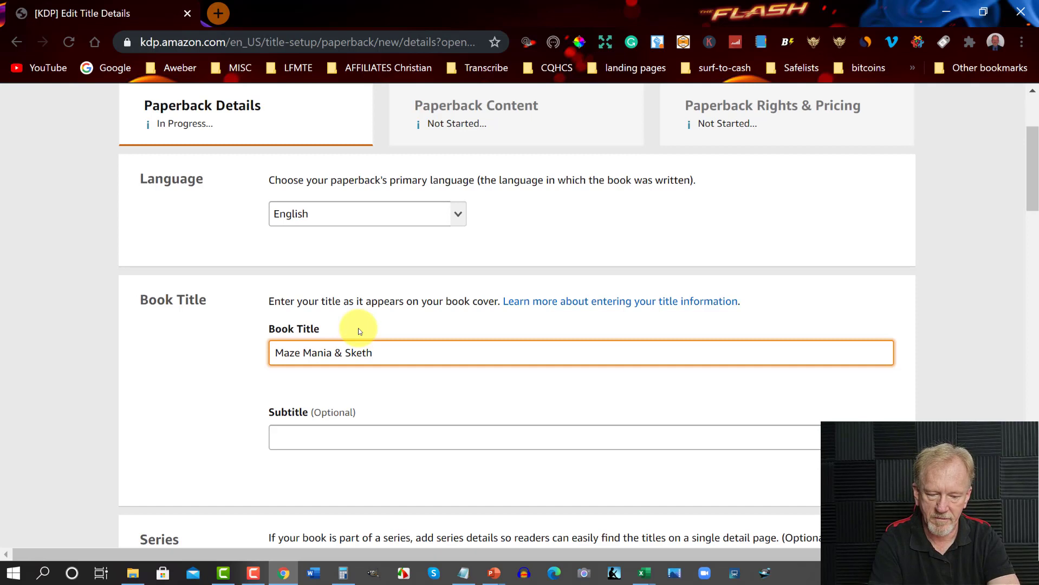
text(book)
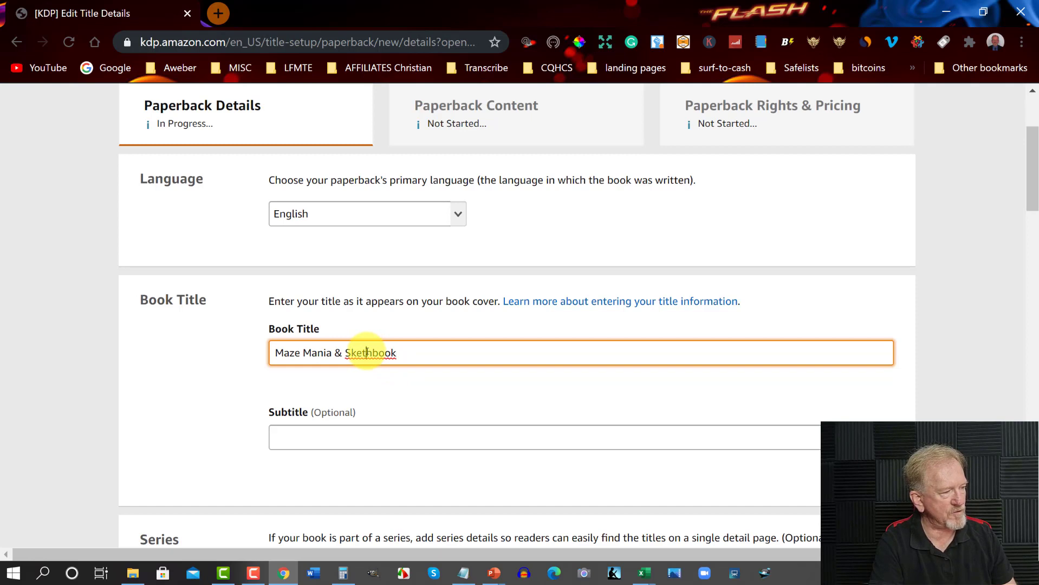
text(c)
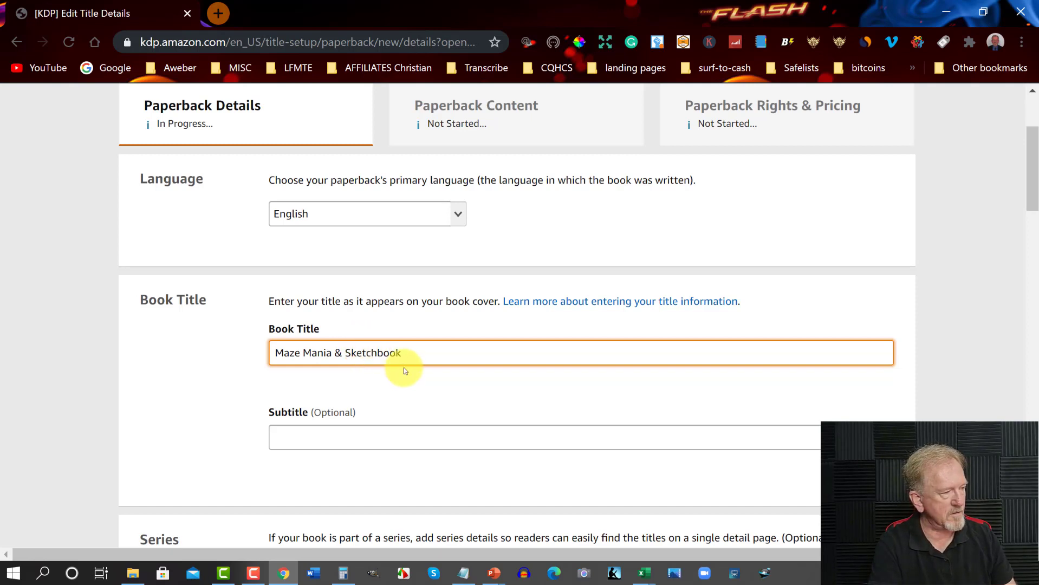
Step: Enter "30 Amazing Mazes and Sketchbook" as the paperback's subtitle
click(301, 439)
scroll(400, 390, down, 3)
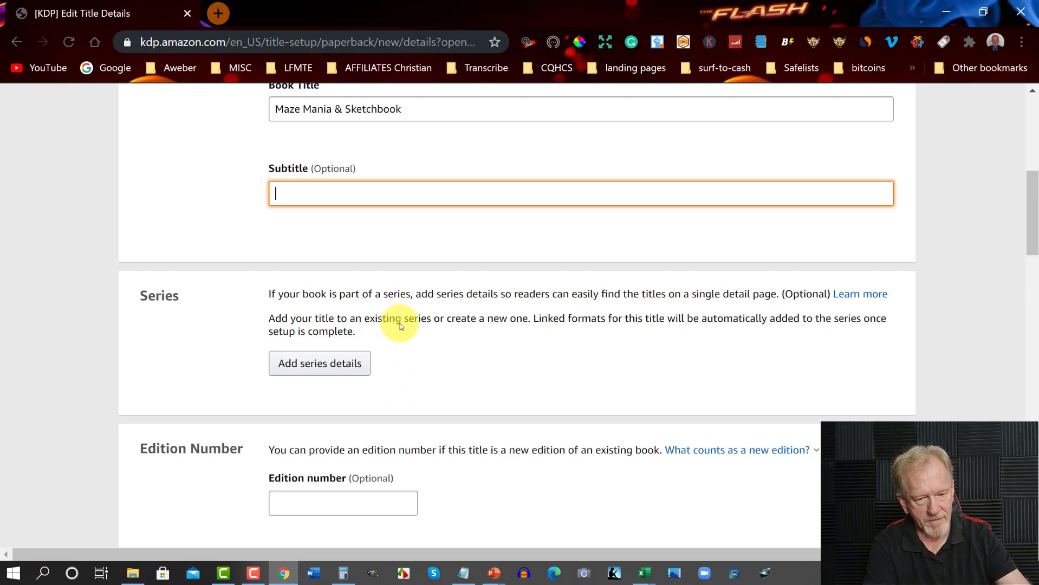
text(30)
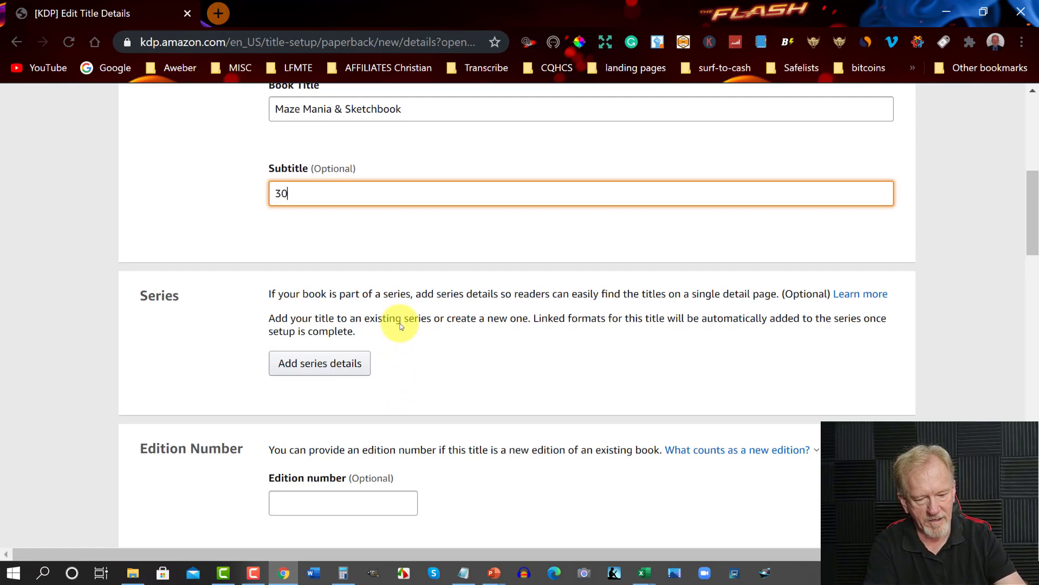
text( Ama)
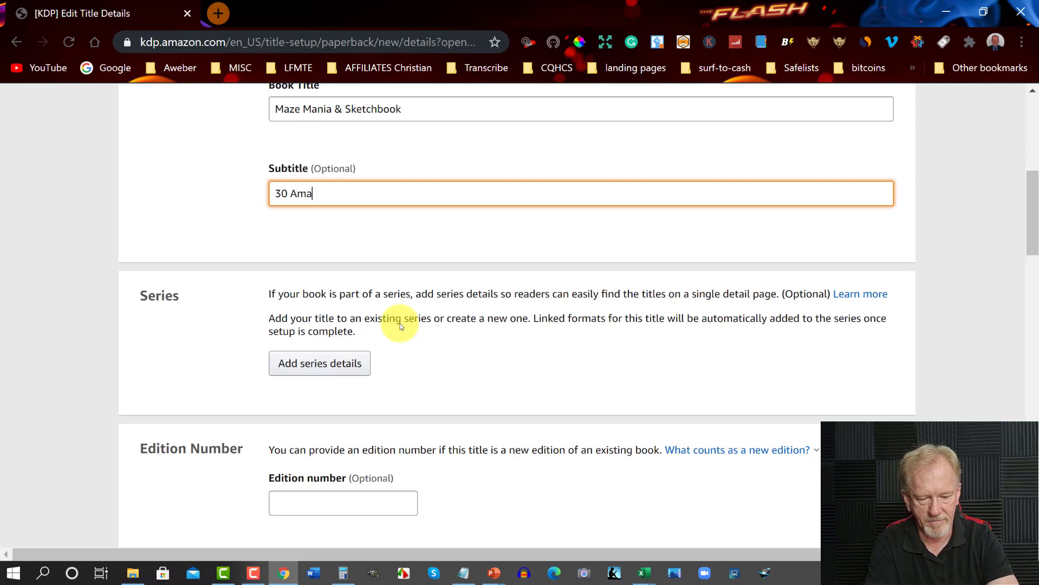
text(zing )
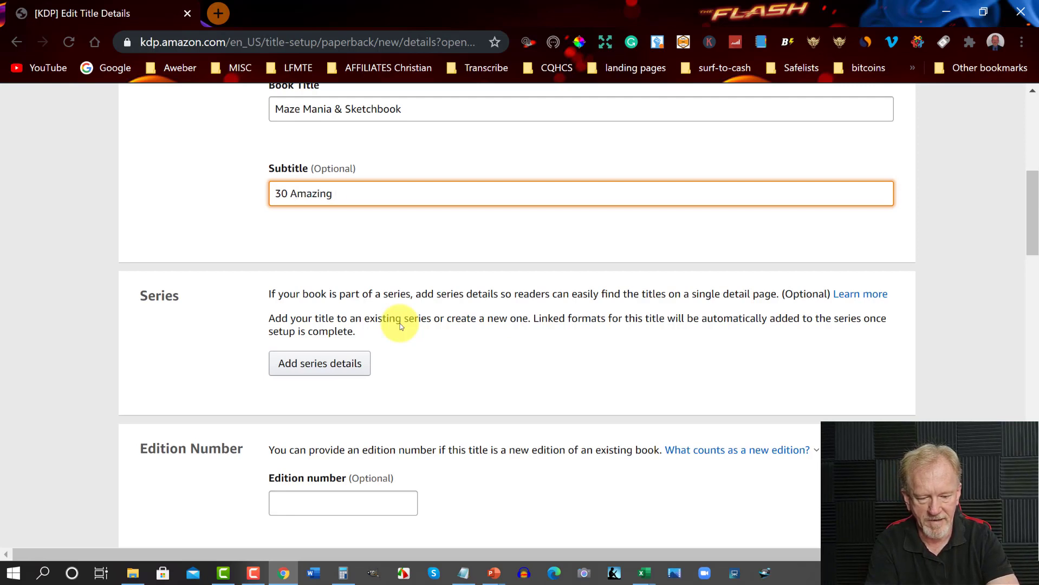
text(Maze)
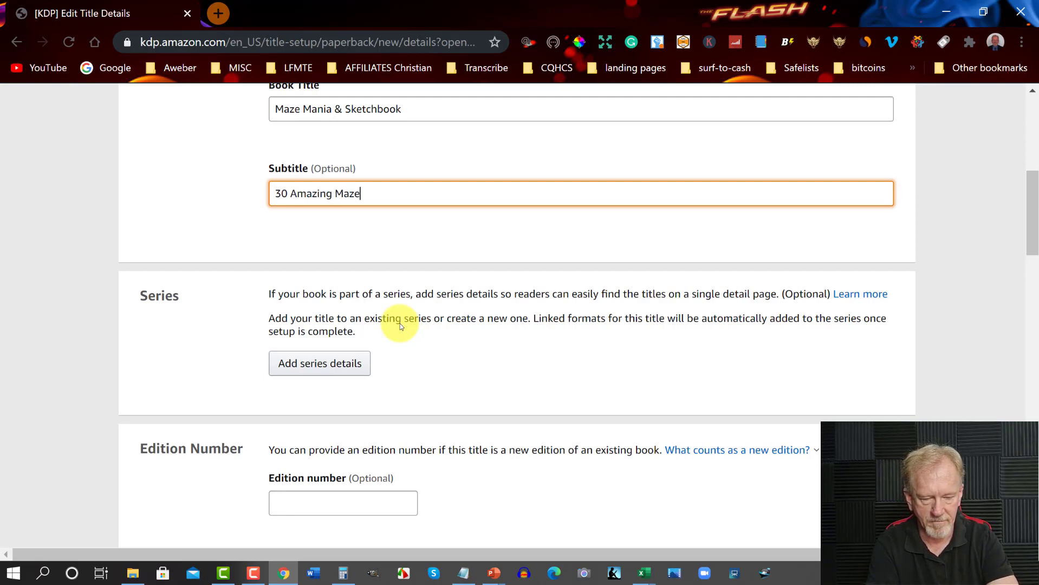
text(s)
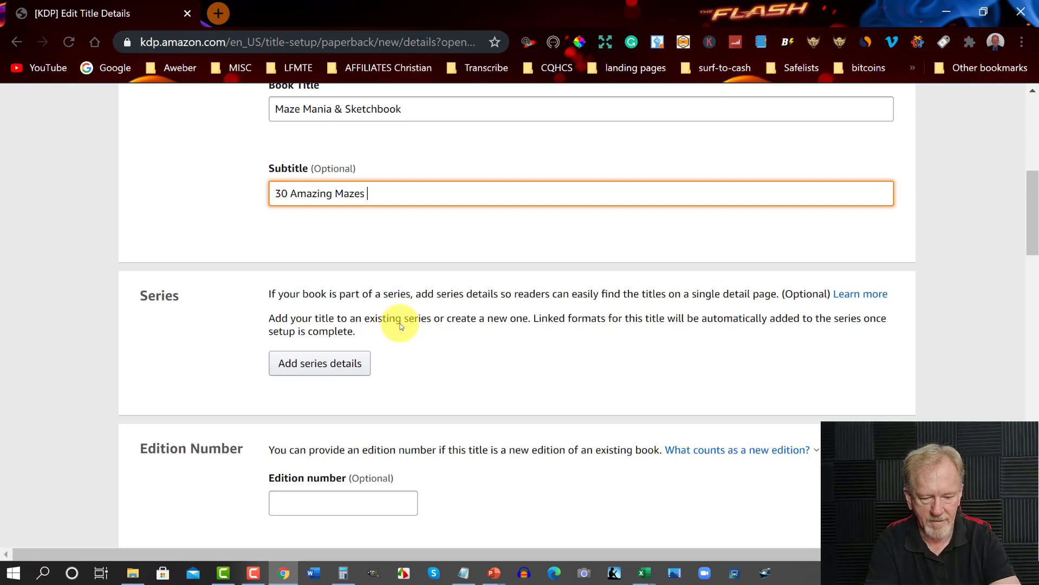
text( and S)
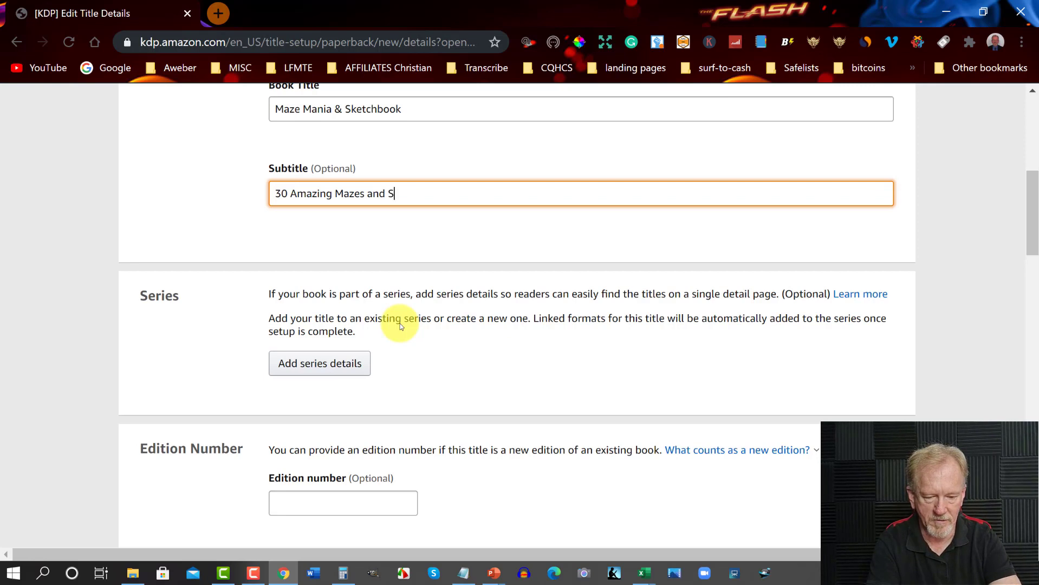
text(ketchbook)
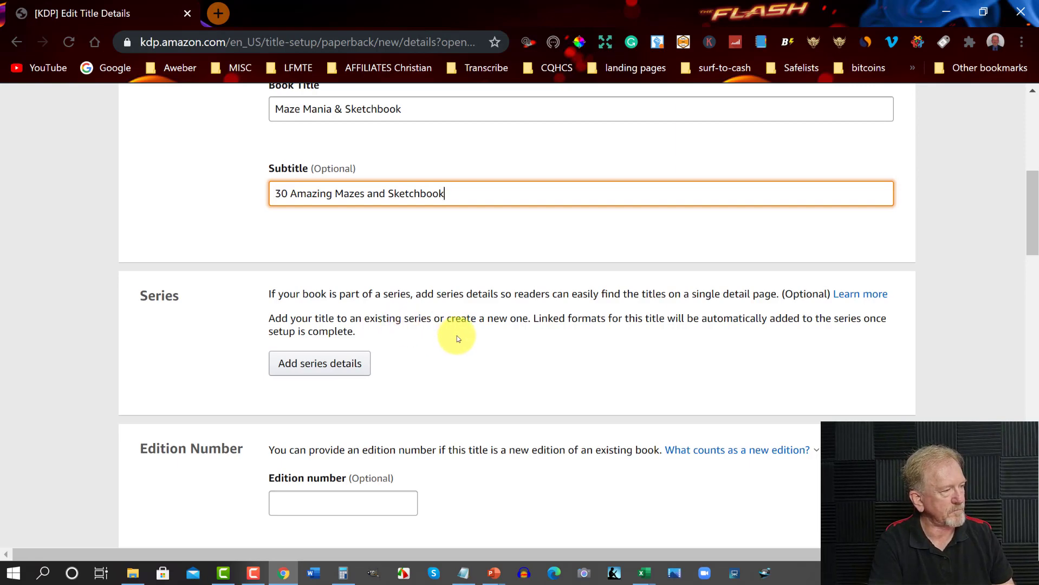
Step: Fill in the primary author's first and last name, leaving series, edition number and middle name empty
scroll(444, 326, down, 2)
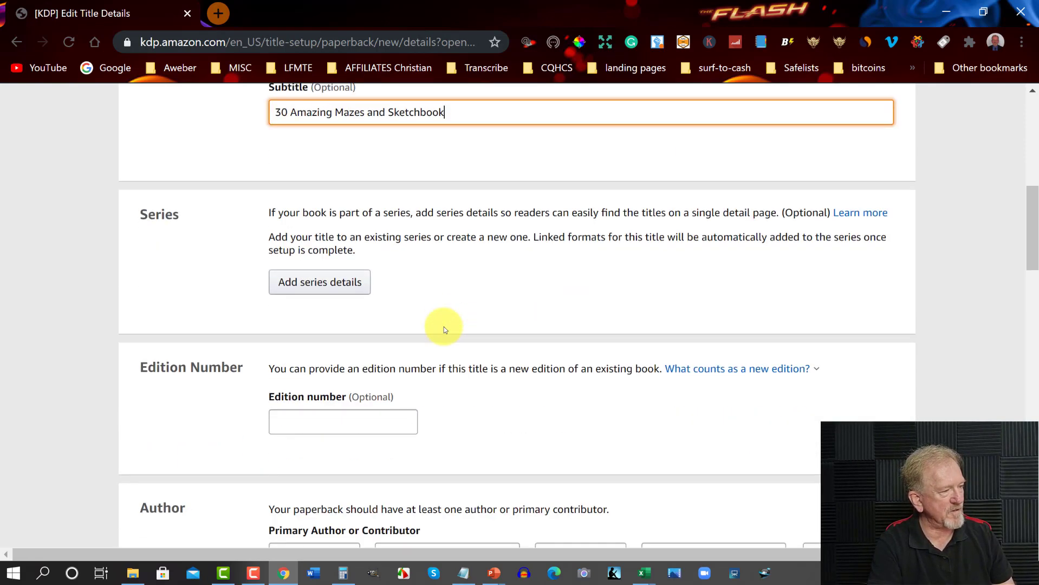
scroll(444, 326, down, 2)
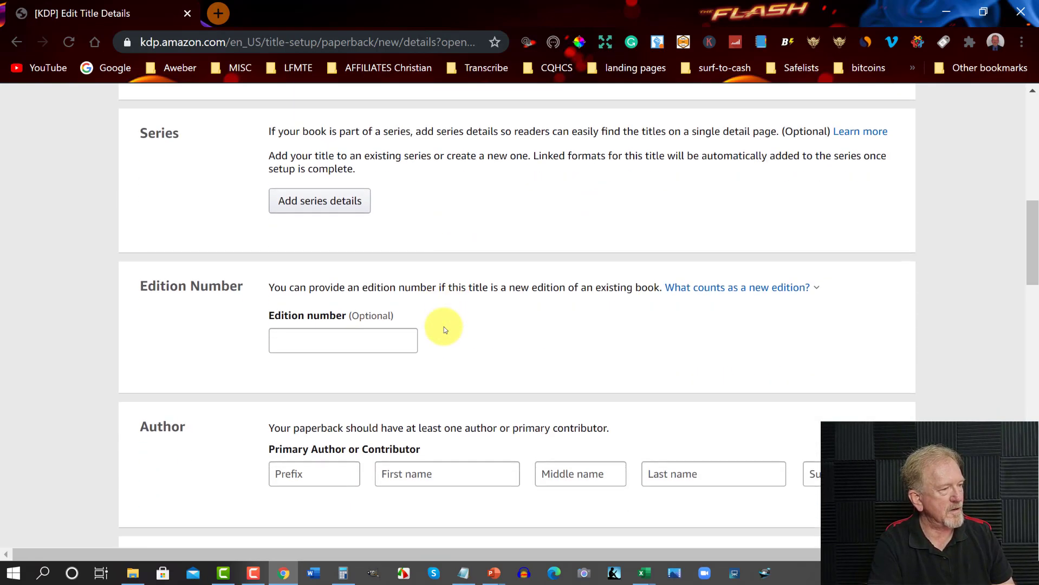
scroll(444, 326, down, 2)
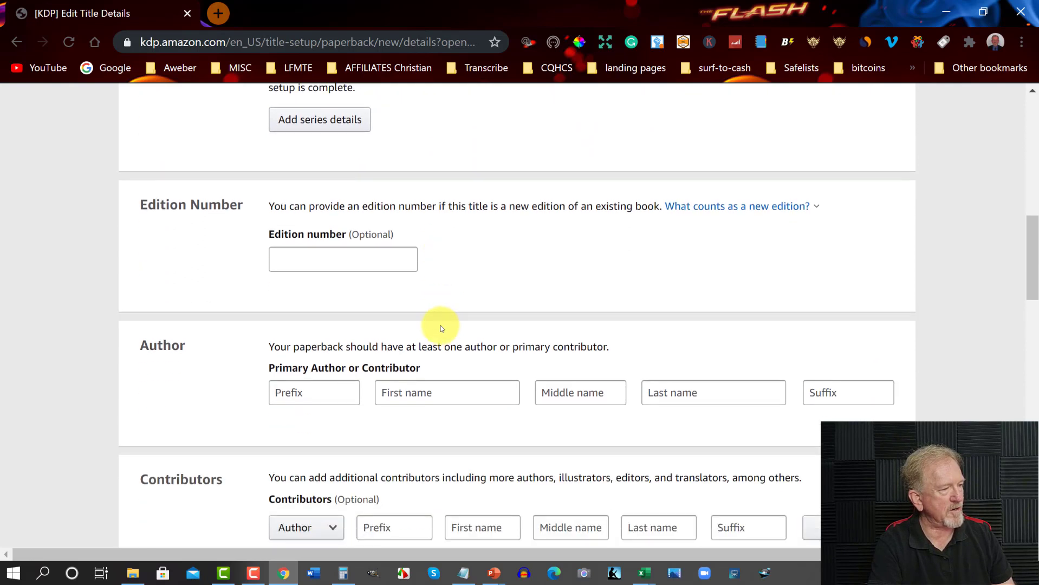
click(404, 391)
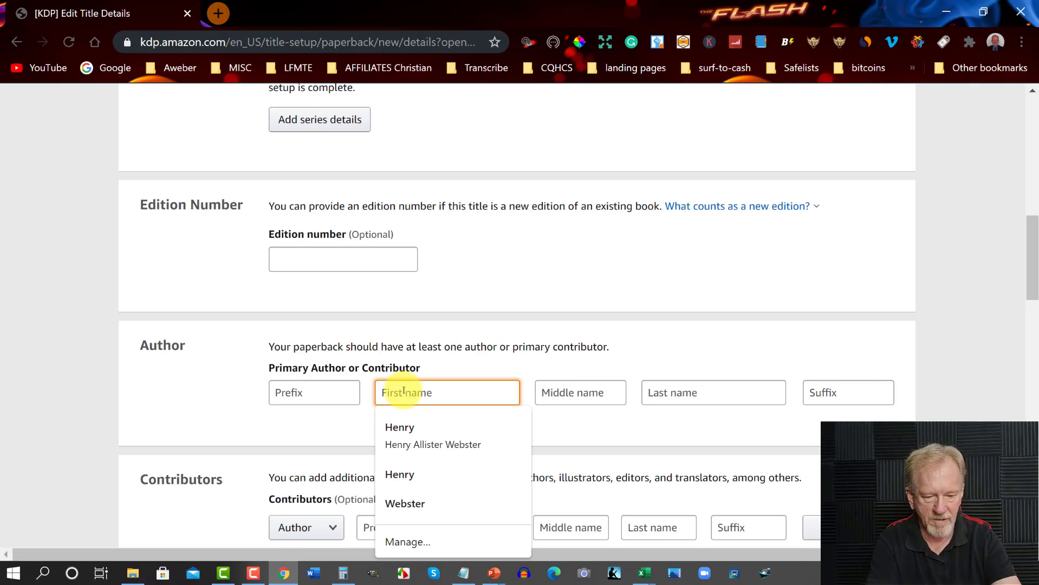
text(Henry)
key(Tab)
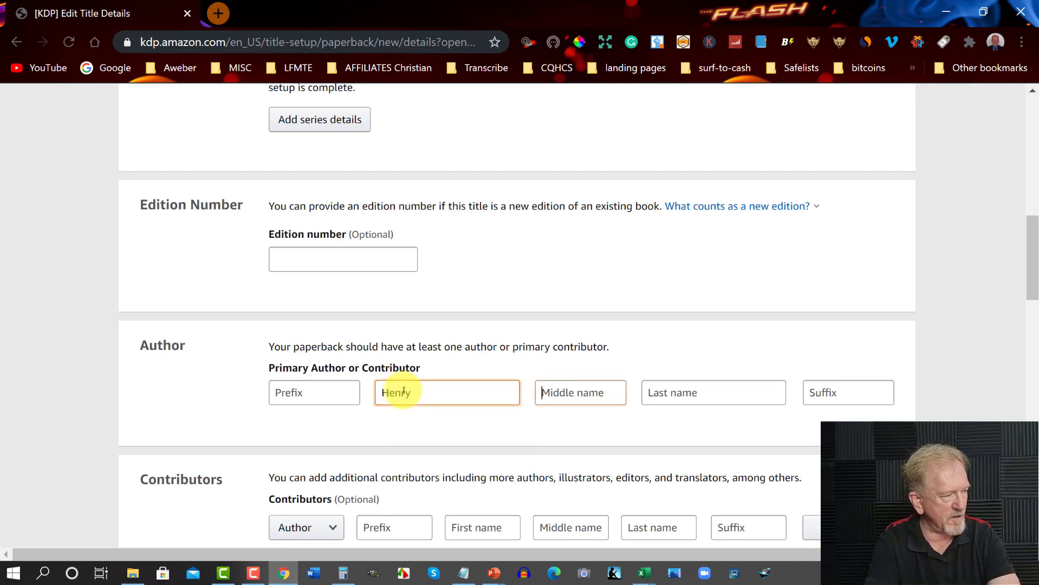
key(Tab)
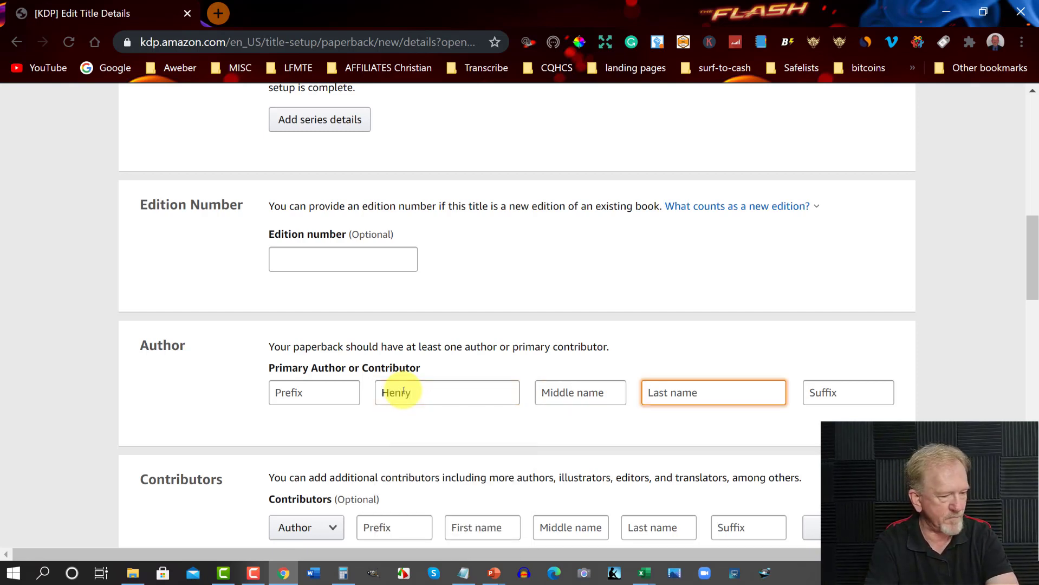
text(Webster)
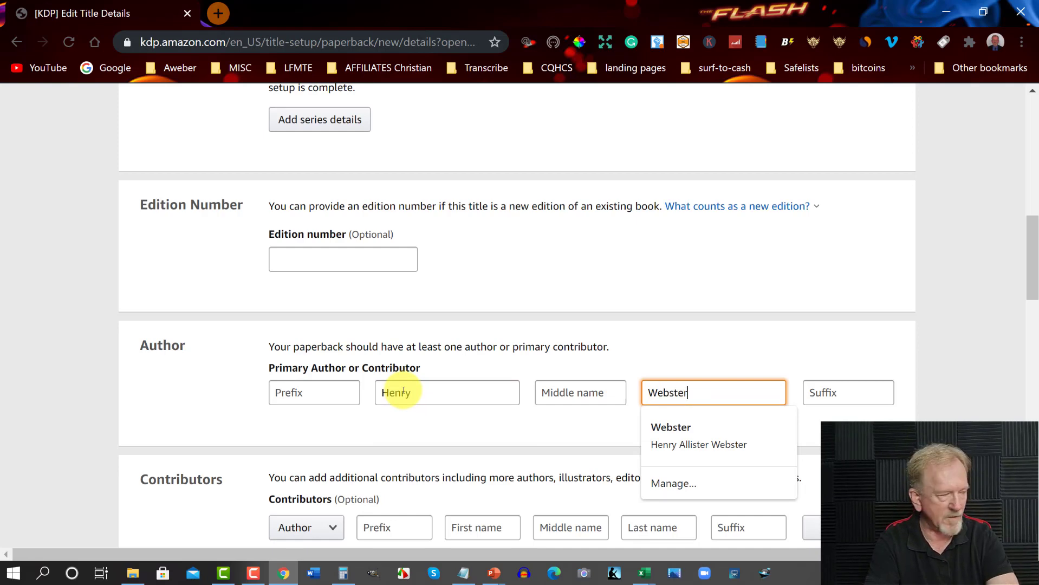
scroll(301, 441, down, 3)
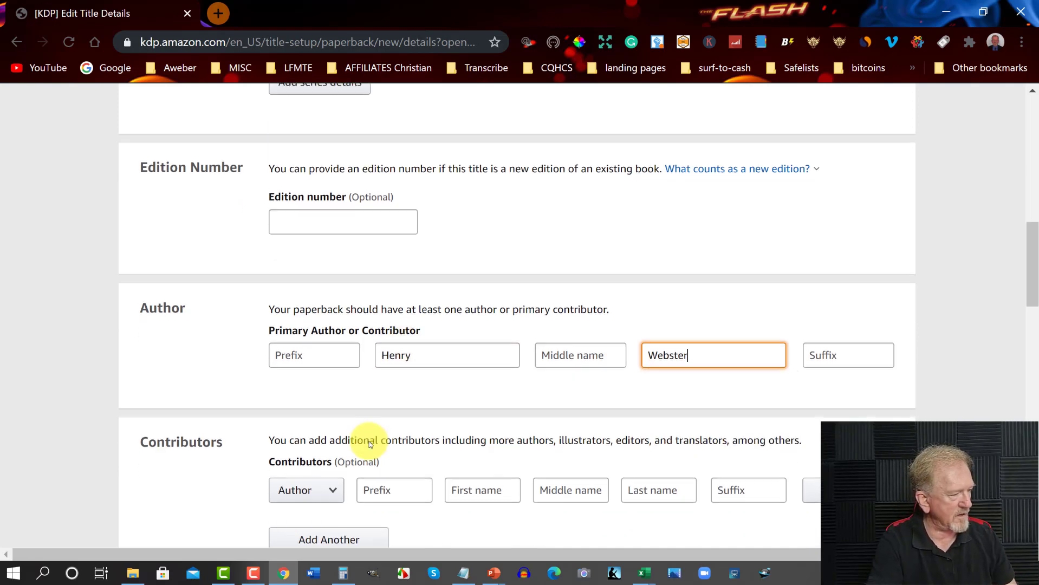
click(205, 371)
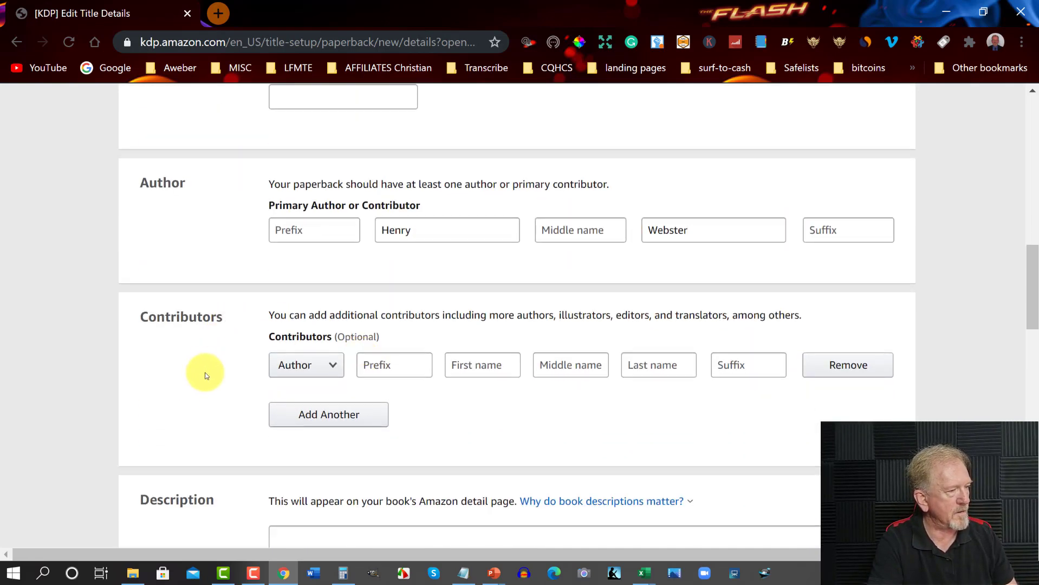
Step: Fill in the book description with the prepared maze-book text ending in "Enjoy." and declare ownership of the copyright and publishing rights
scroll(588, 365, down, 2)
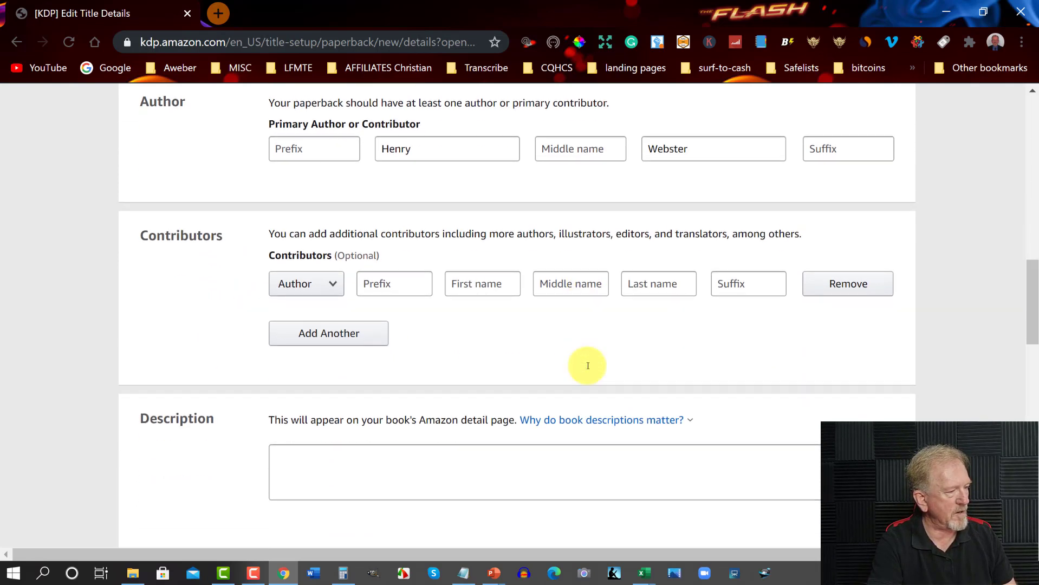
click(357, 462)
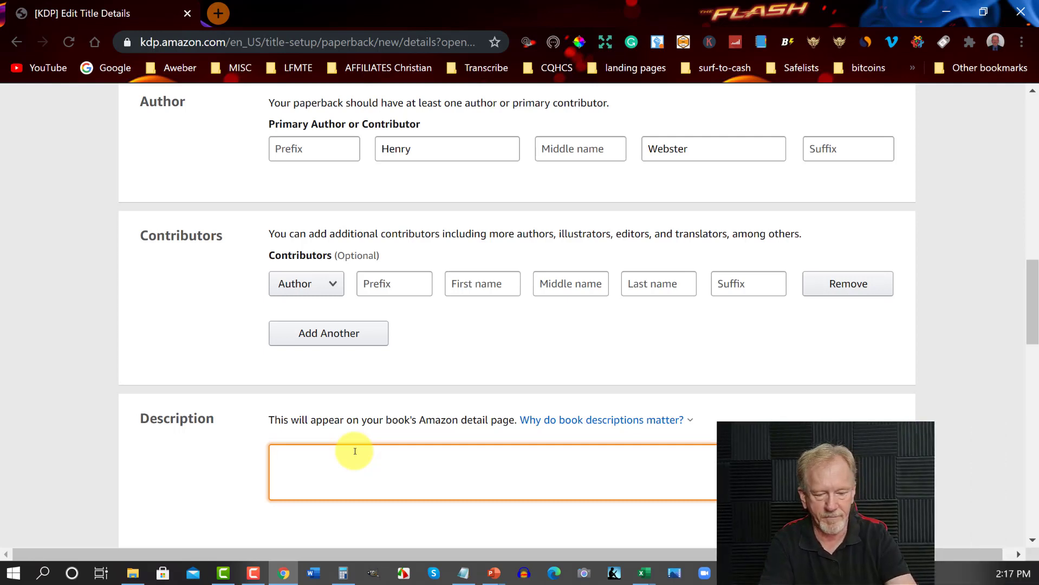
key(ctrl+v)
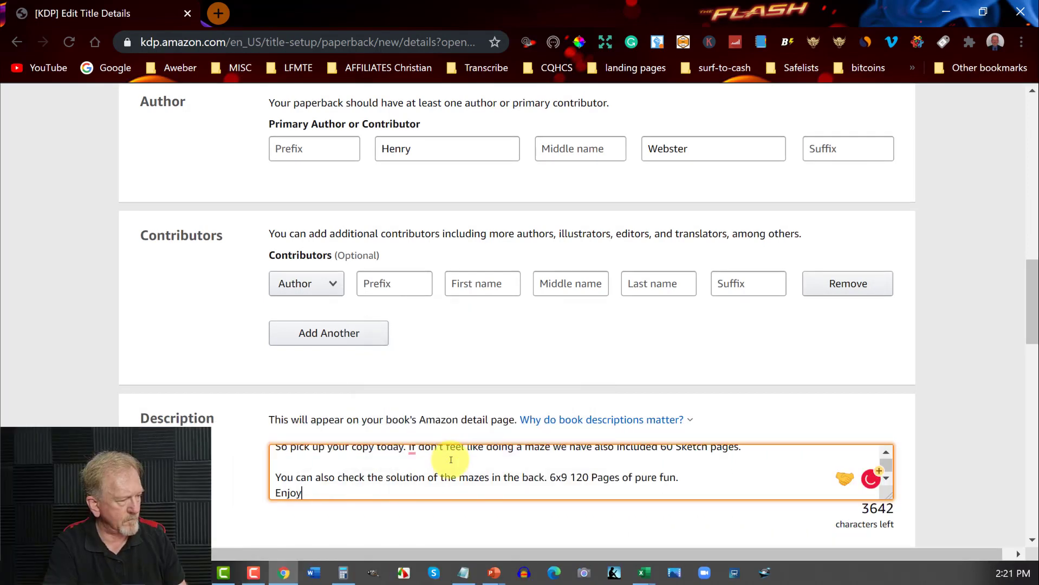
text(.)
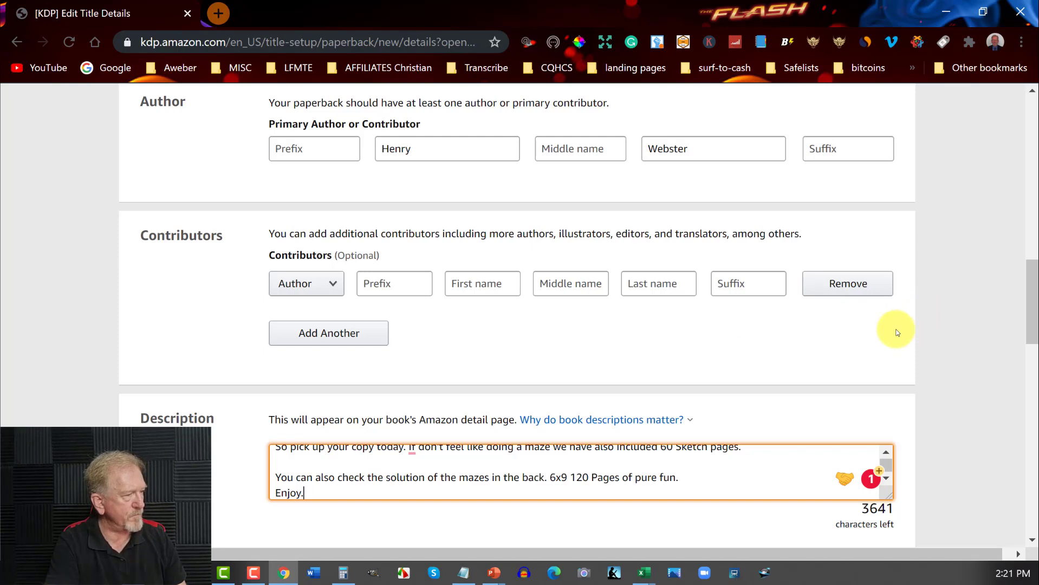
scroll(895, 332, down, 7)
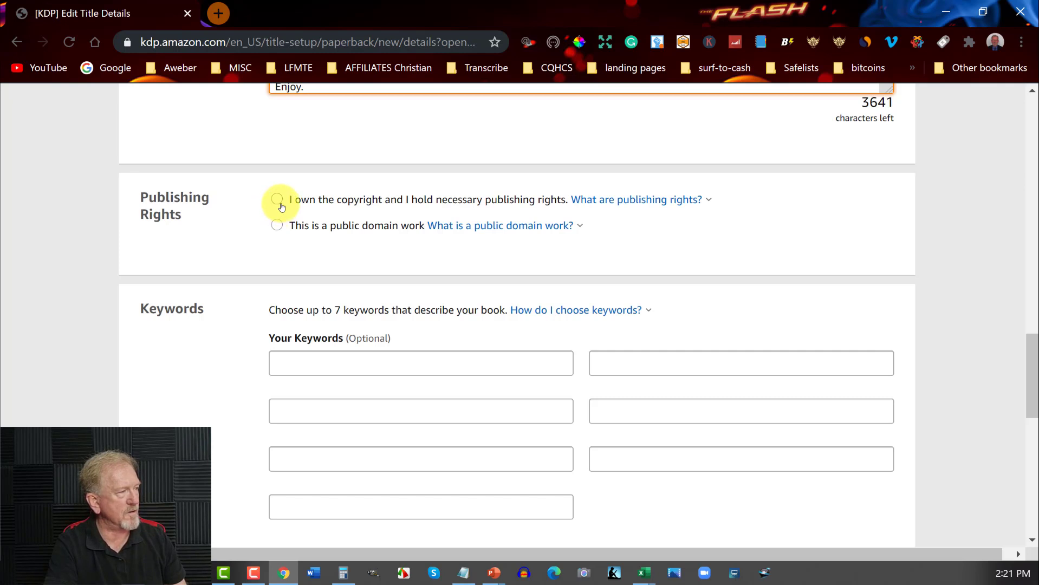
click(279, 203)
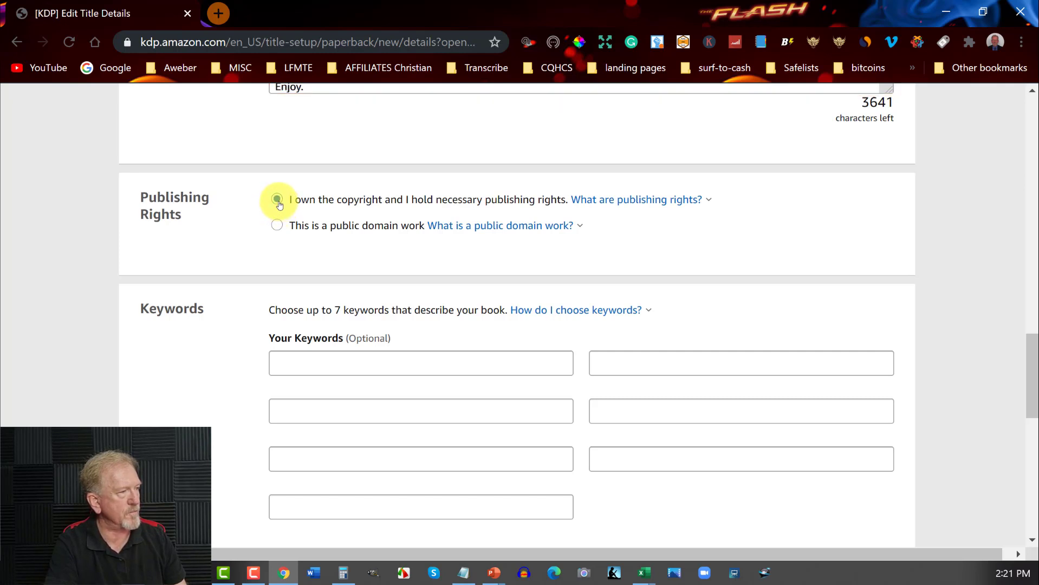
Step: Check the guidance on choosing keywords and enter "maze book sketch book puzzlebook" as the first keyword entry
click(288, 358)
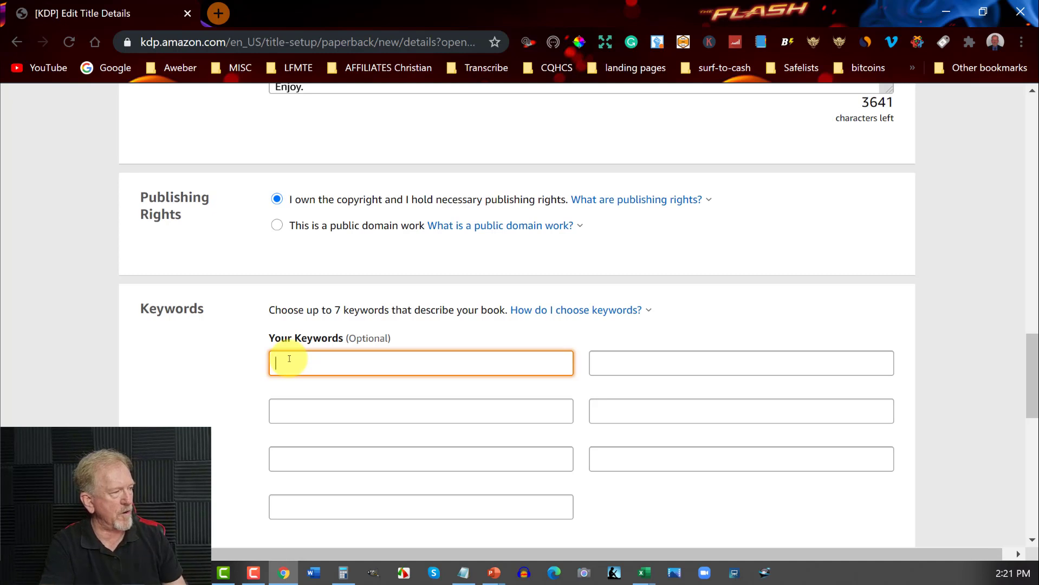
click(589, 313)
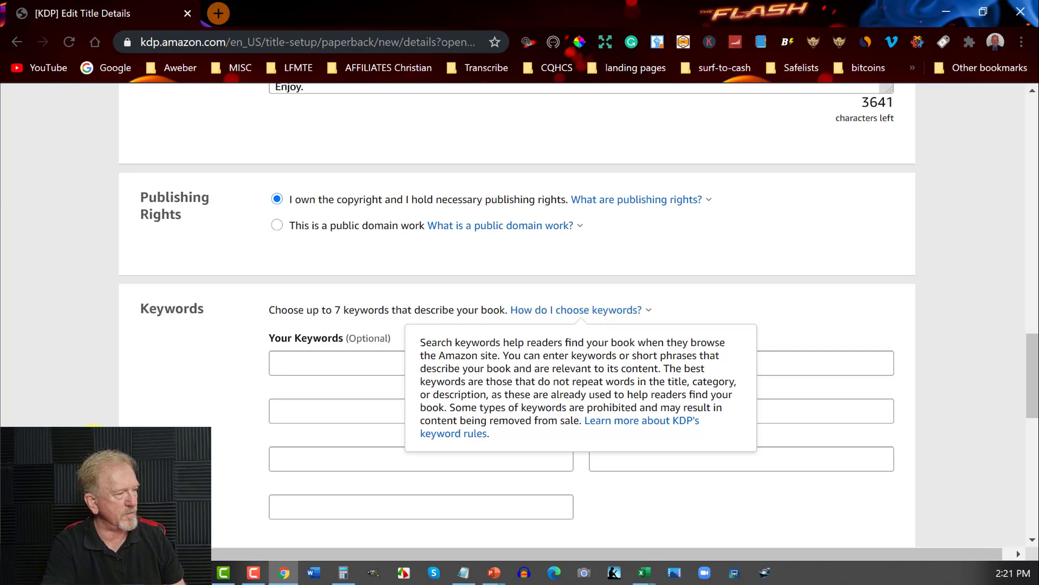
click(317, 364)
click(292, 361)
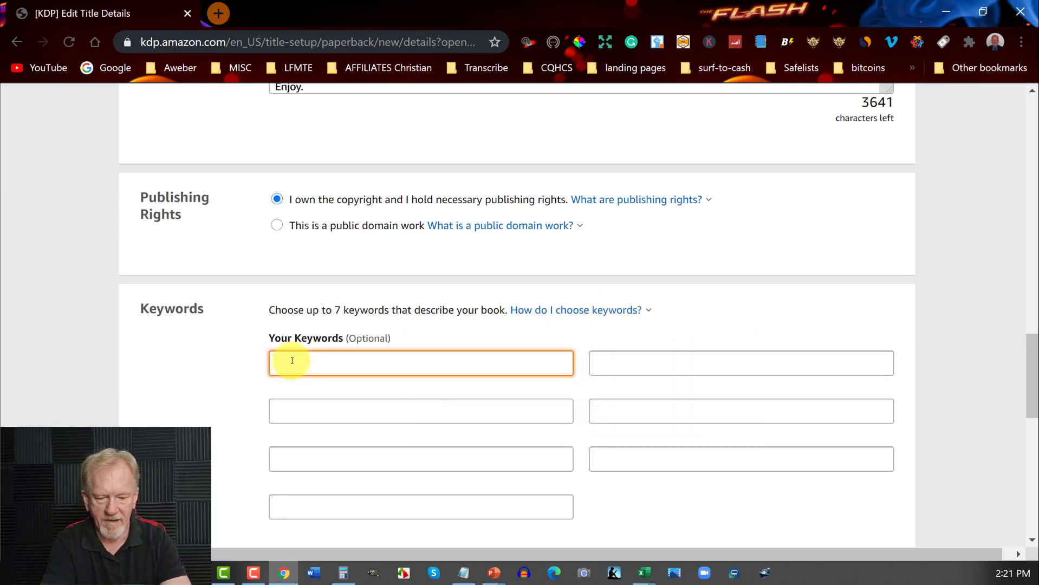
text(maz)
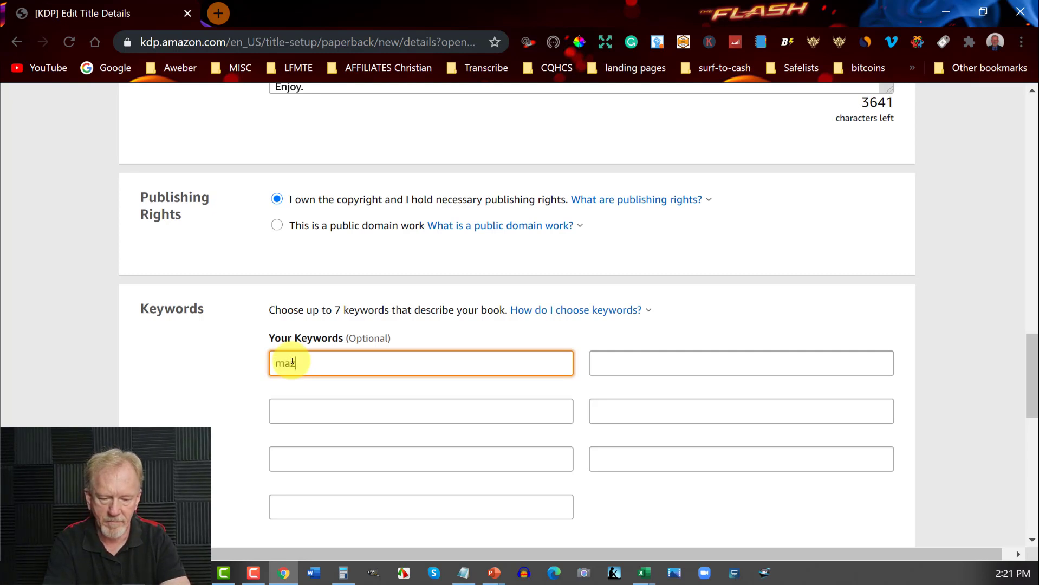
text(e book )
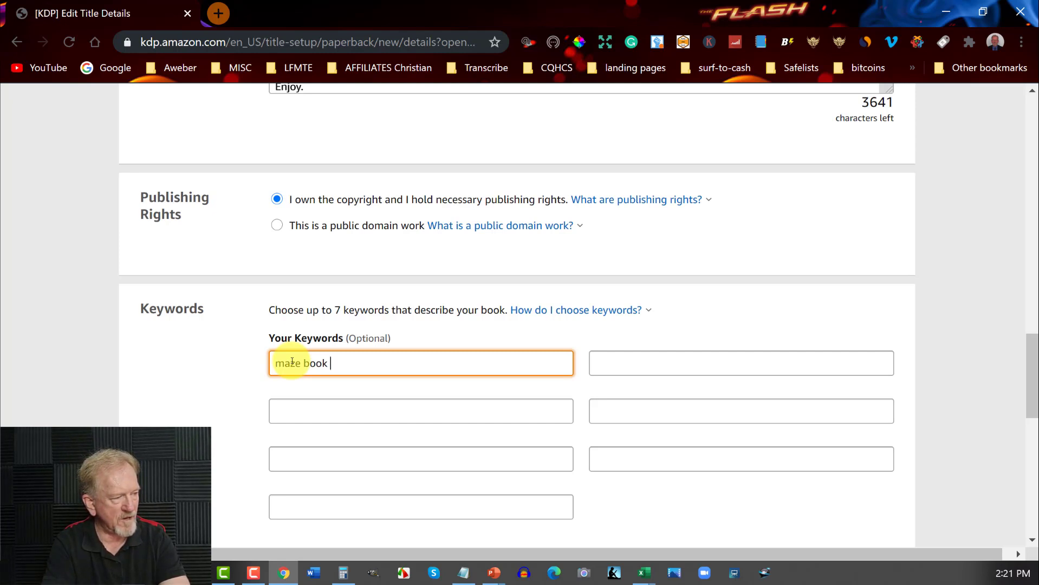
text(sketch)
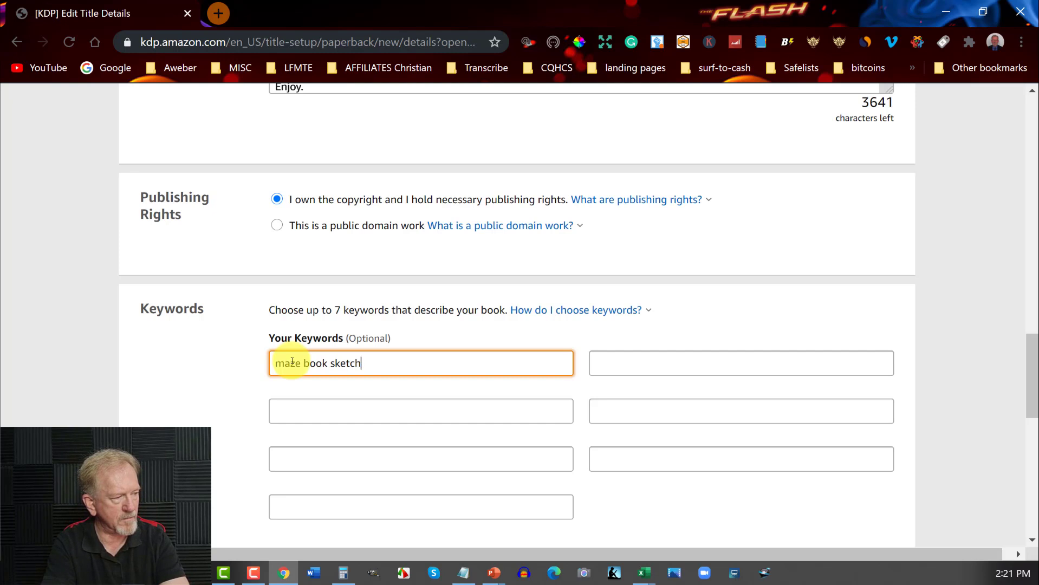
text( book)
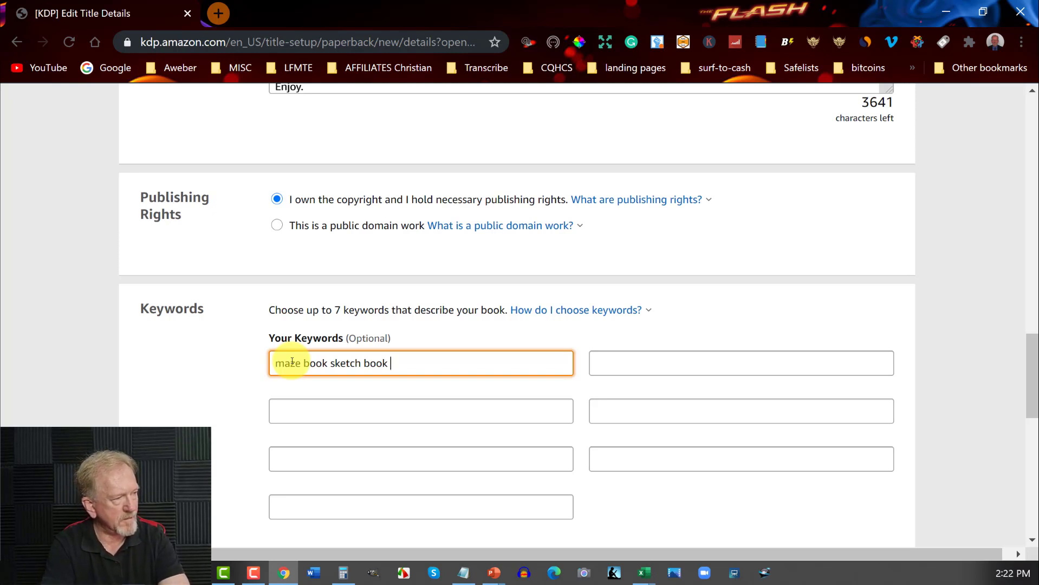
text(p)
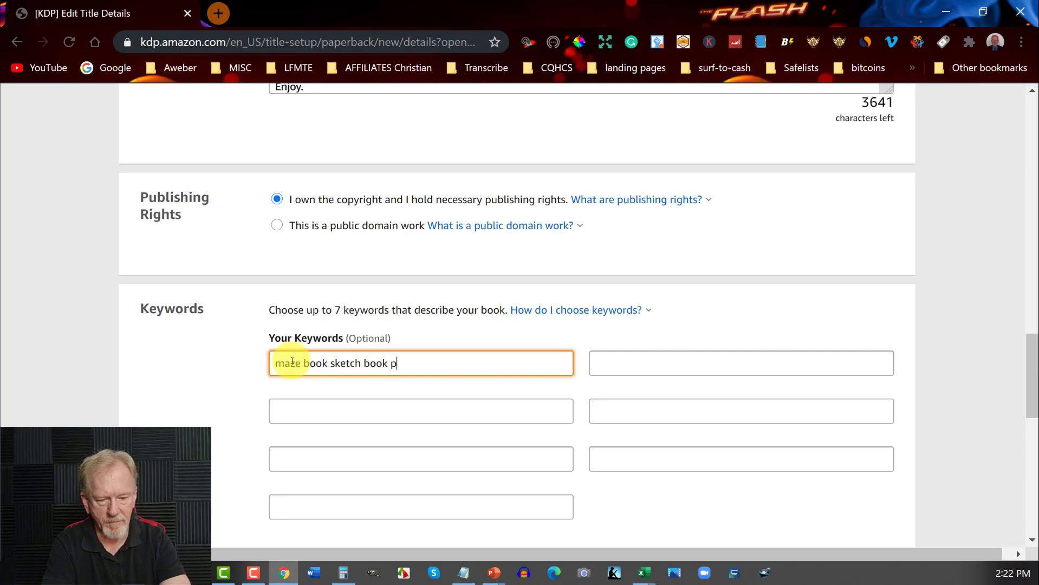
text(uzzlebook)
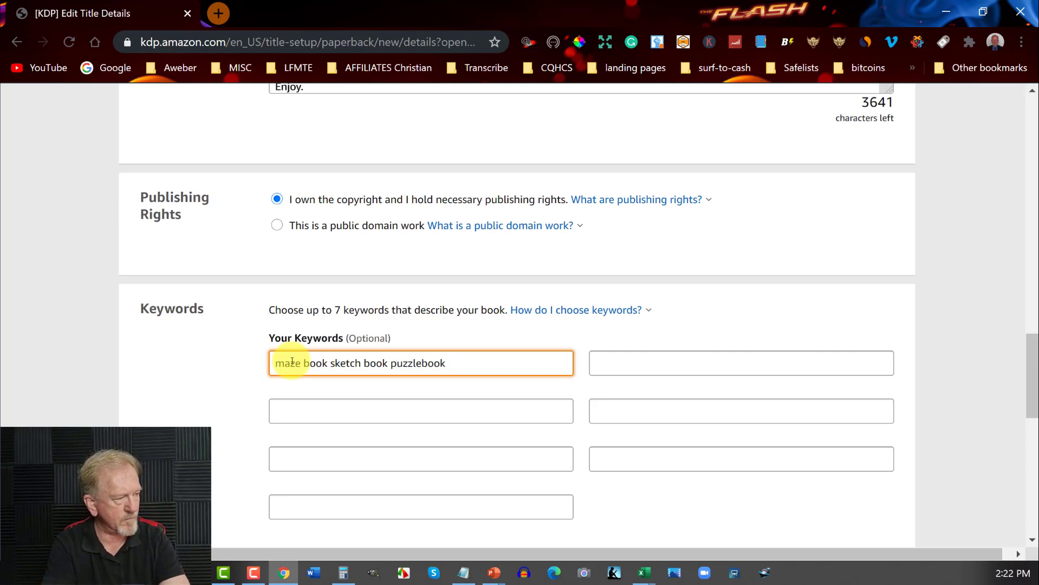
Step: Revise the first keyword entry to read "maze book sketchbook puzzle book puzzlebook"
text( p)
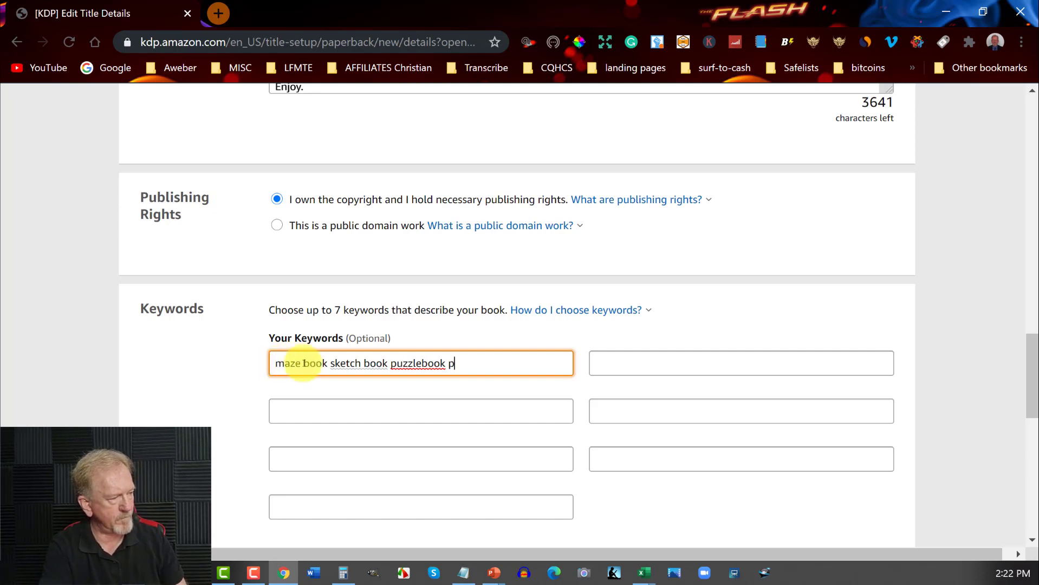
click(422, 363)
text(p)
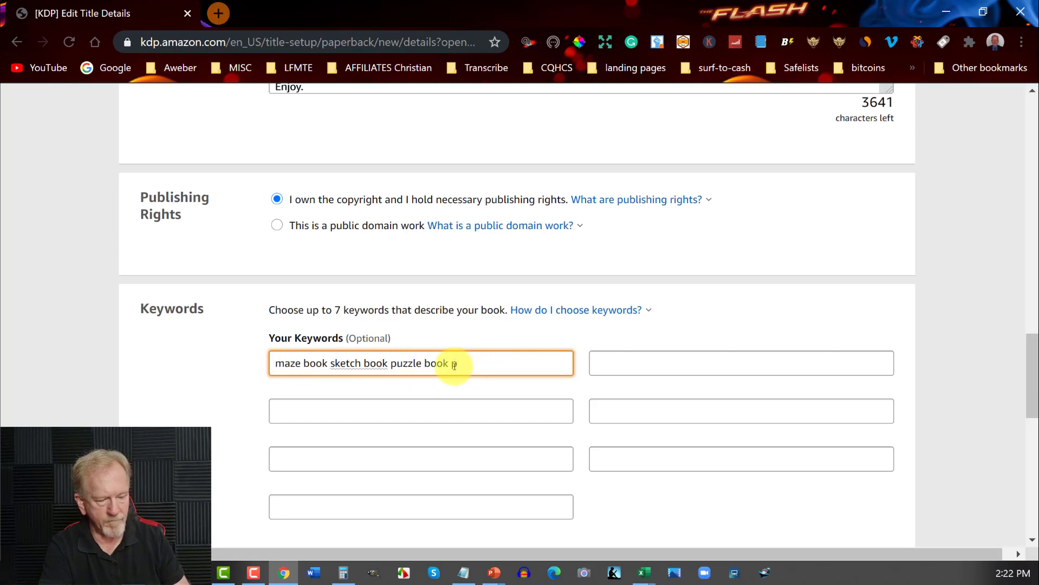
text(uzz)
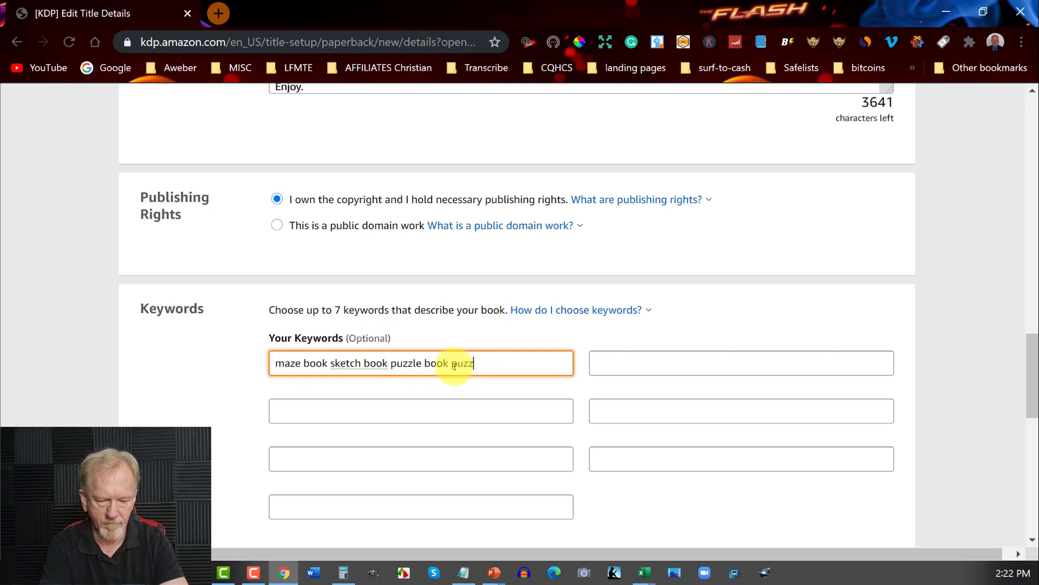
text(leb)
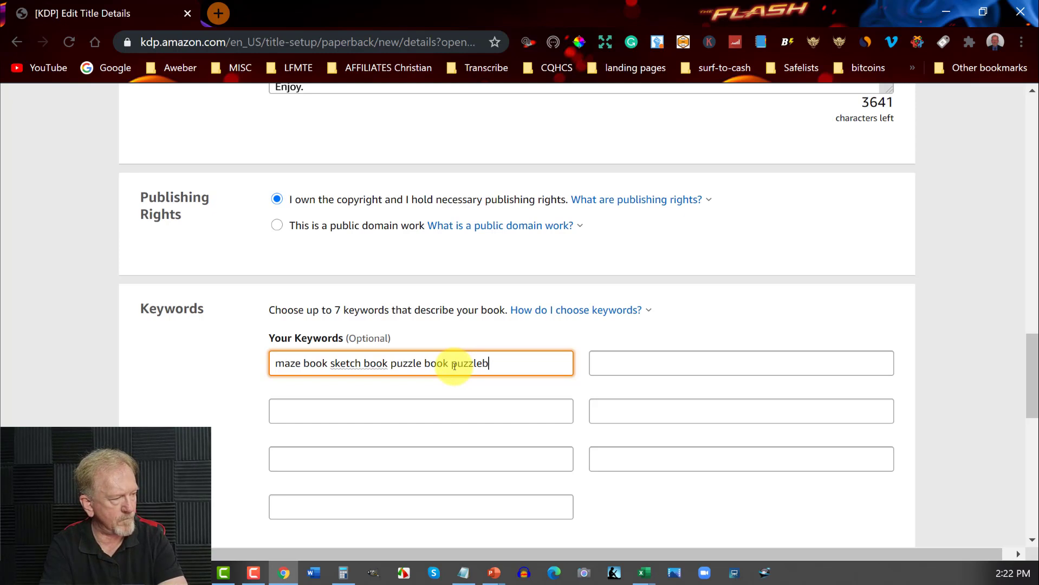
text(ii--)
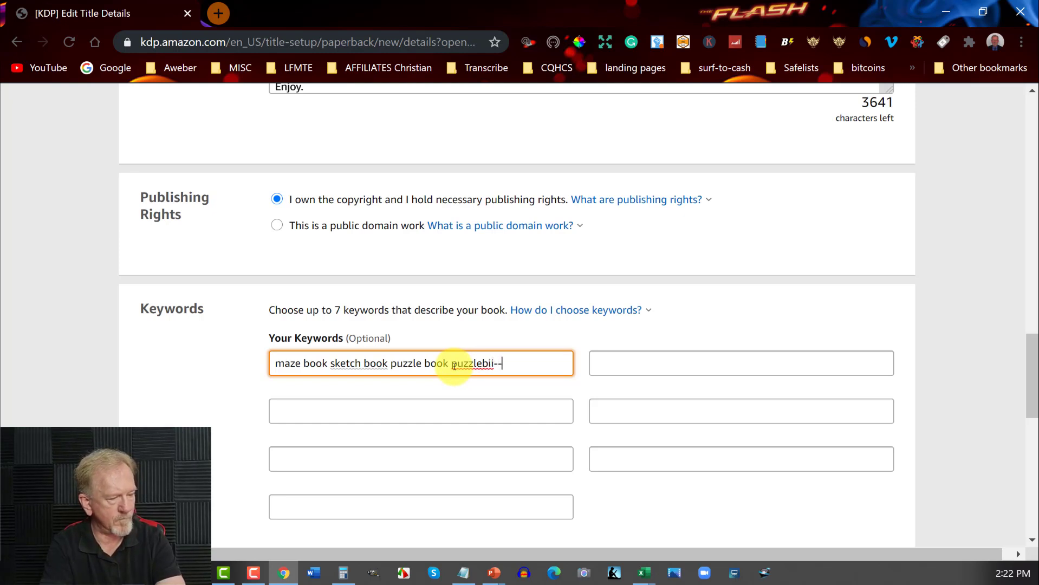
key(BackSpace)
key(BackSpace)
key(BackSpace)
key(BackSpace)
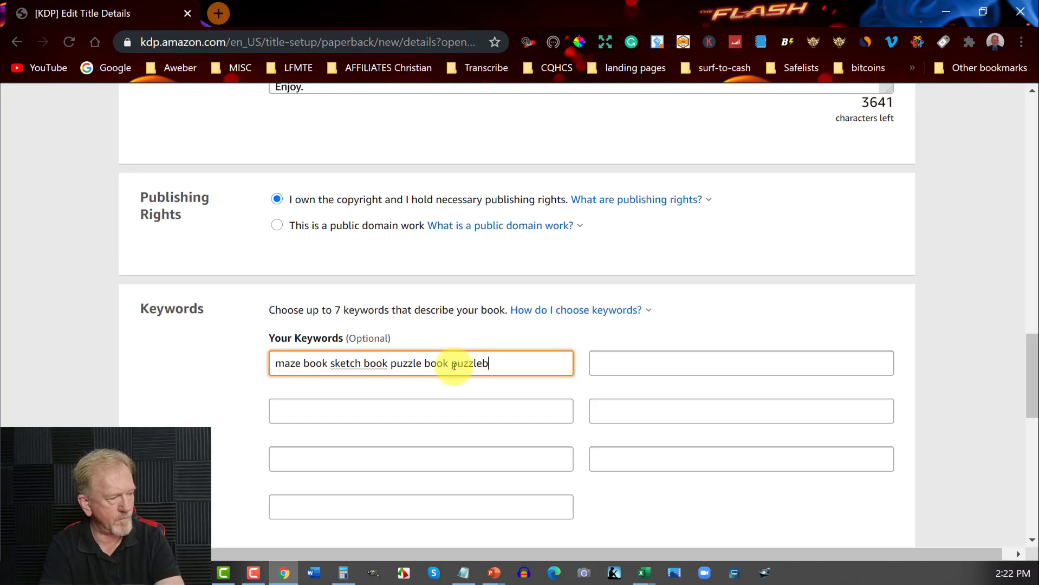
text(ook)
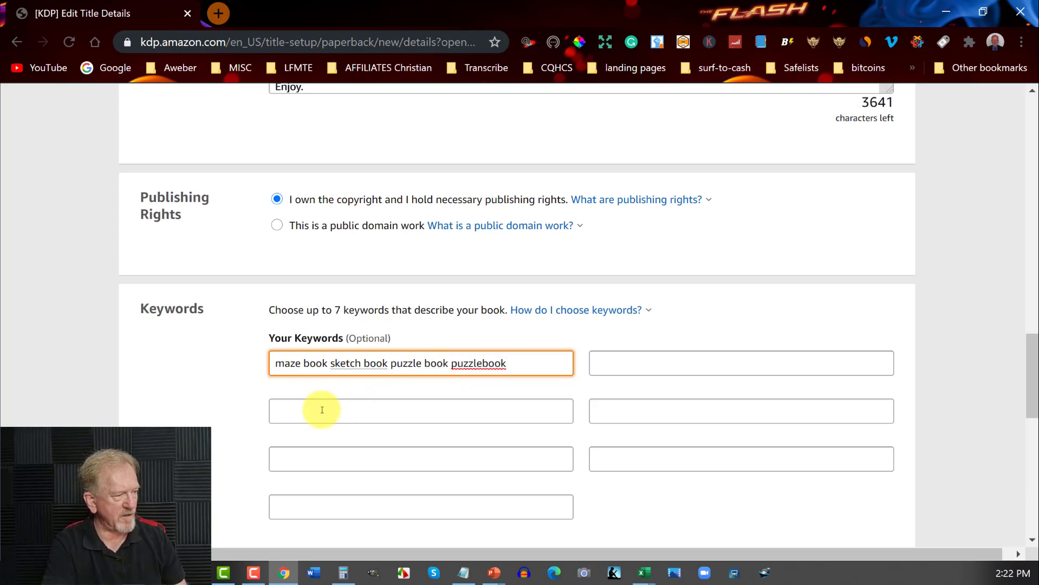
click(363, 363)
key(BackSpace)
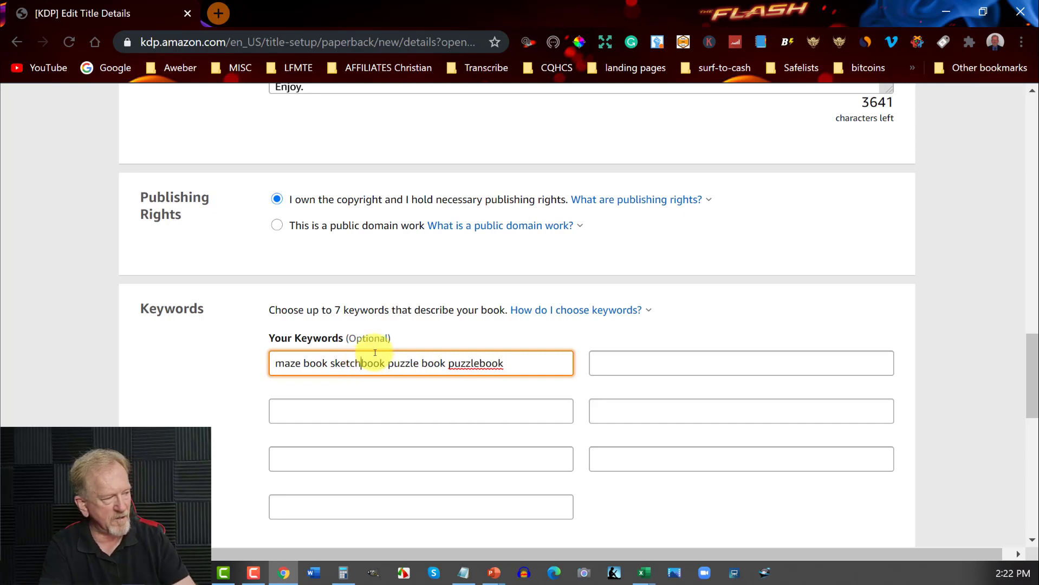
Step: Enter "sketch book mazebook" in the empty keyword field directly below the first entry
click(283, 411)
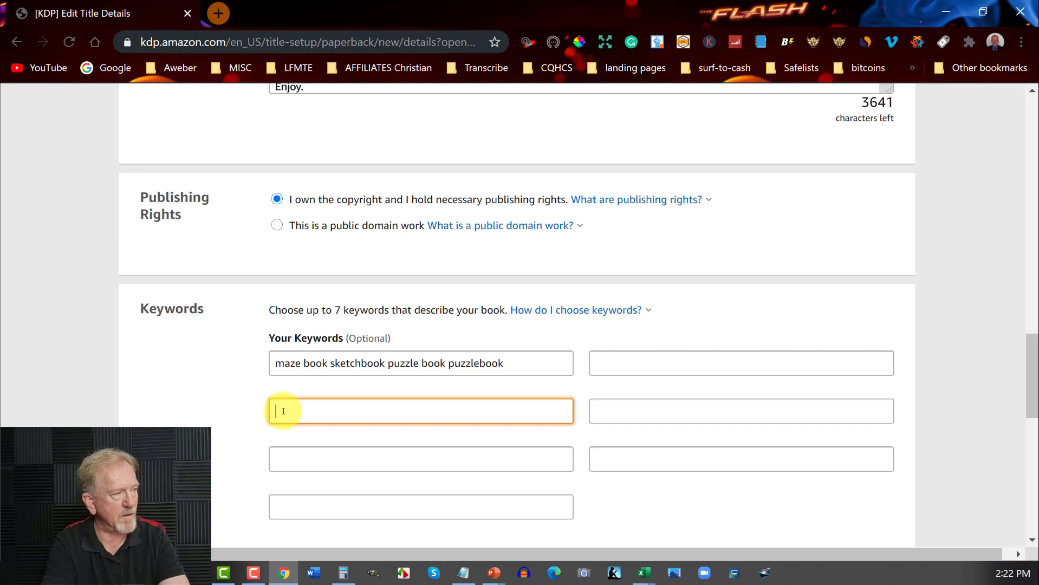
text(sket)
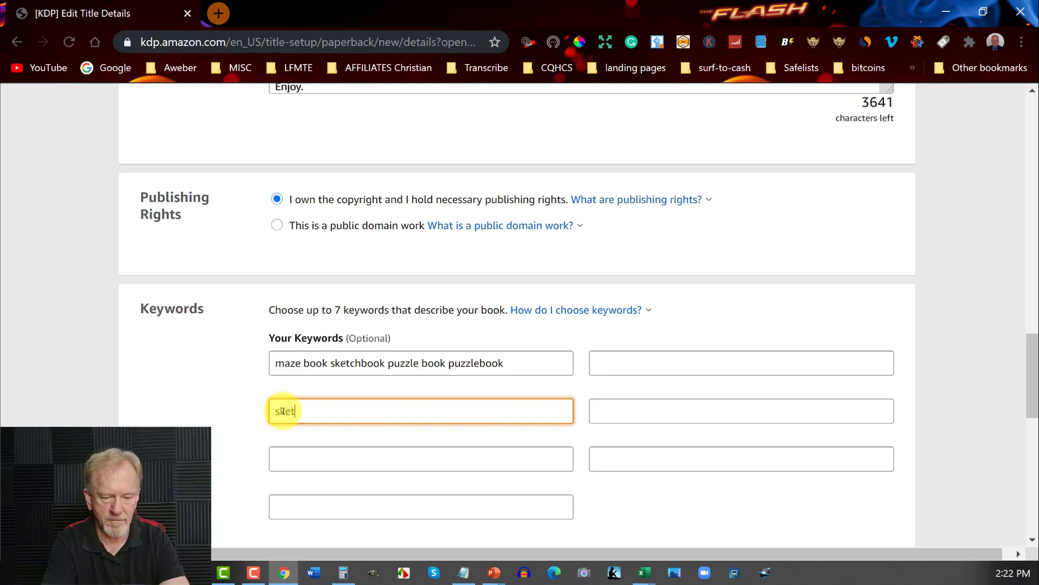
text(ch book)
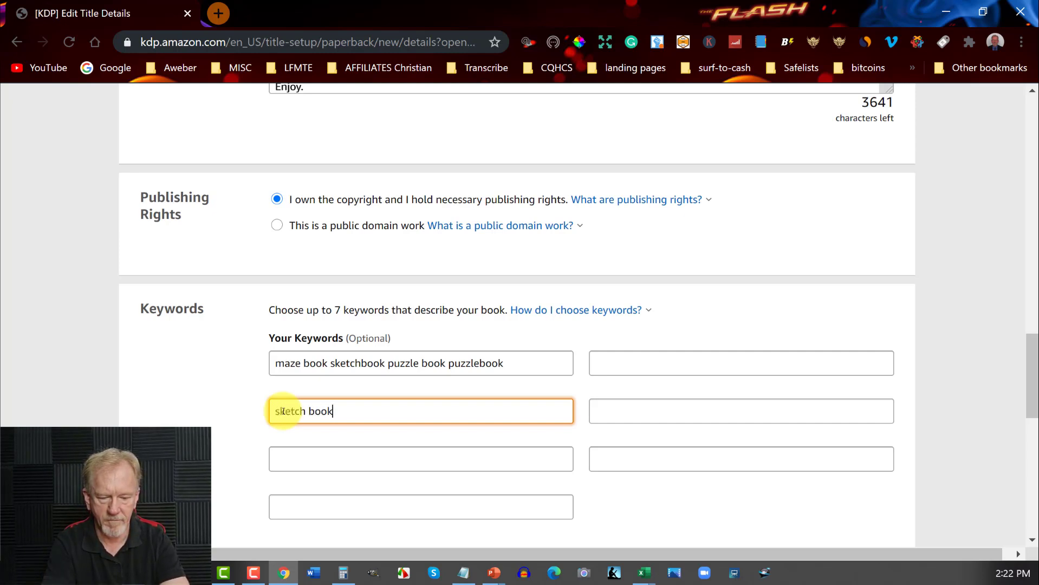
text( ma)
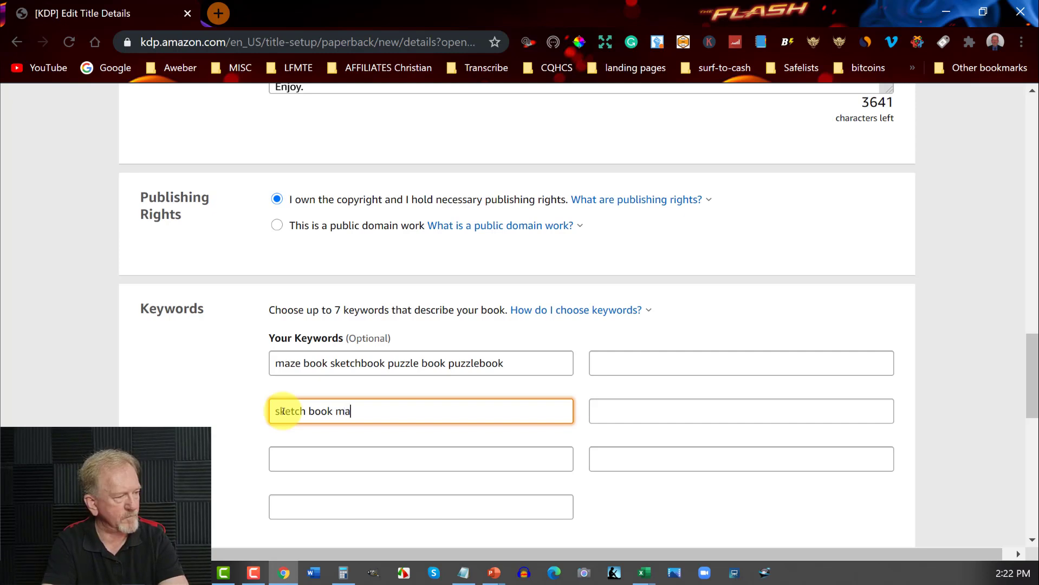
text(zebook)
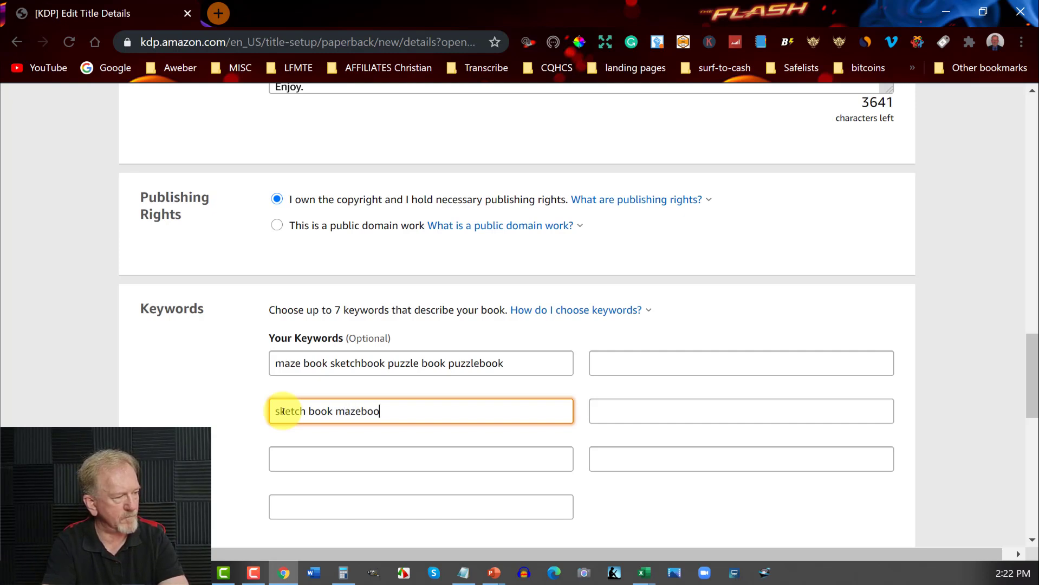
Step: Enter "maze mania" as the keyword below "sketch book mazebook"
click(303, 450)
text(maze m)
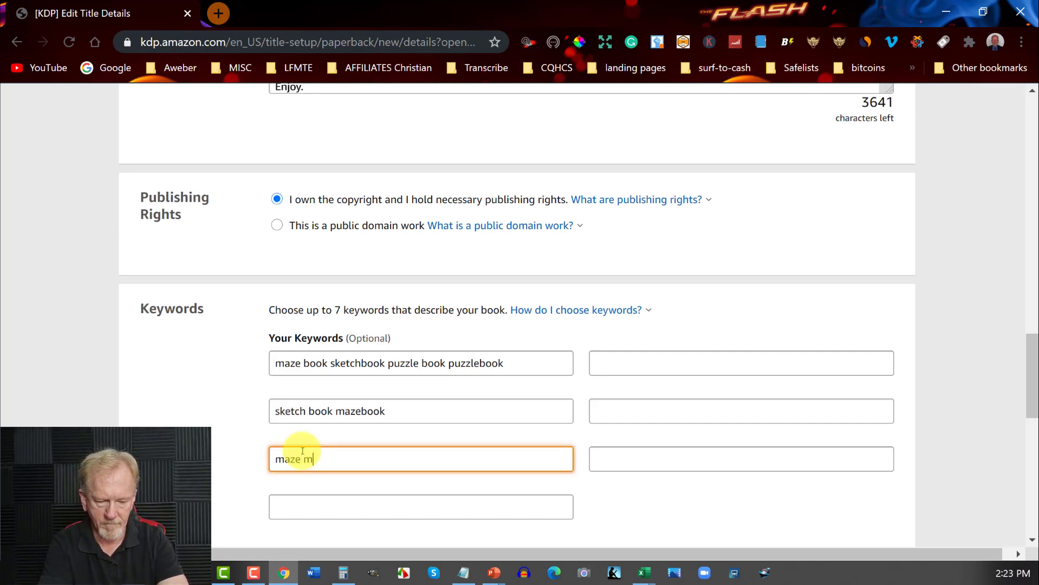
text(ania)
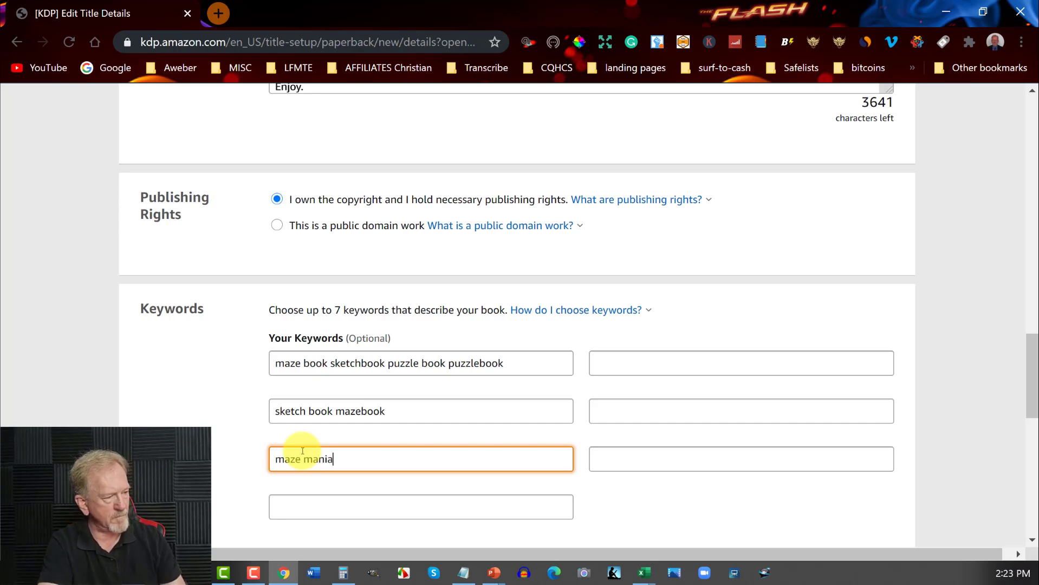
click(348, 498)
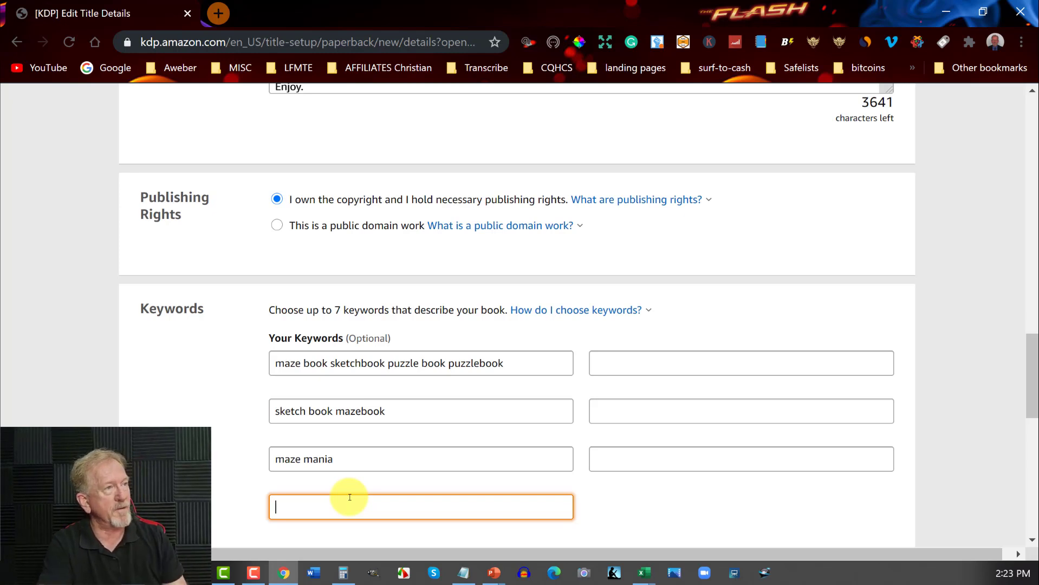
Step: Open the Book Bolt website, bookbolt.io, in a new browser tab
click(218, 13)
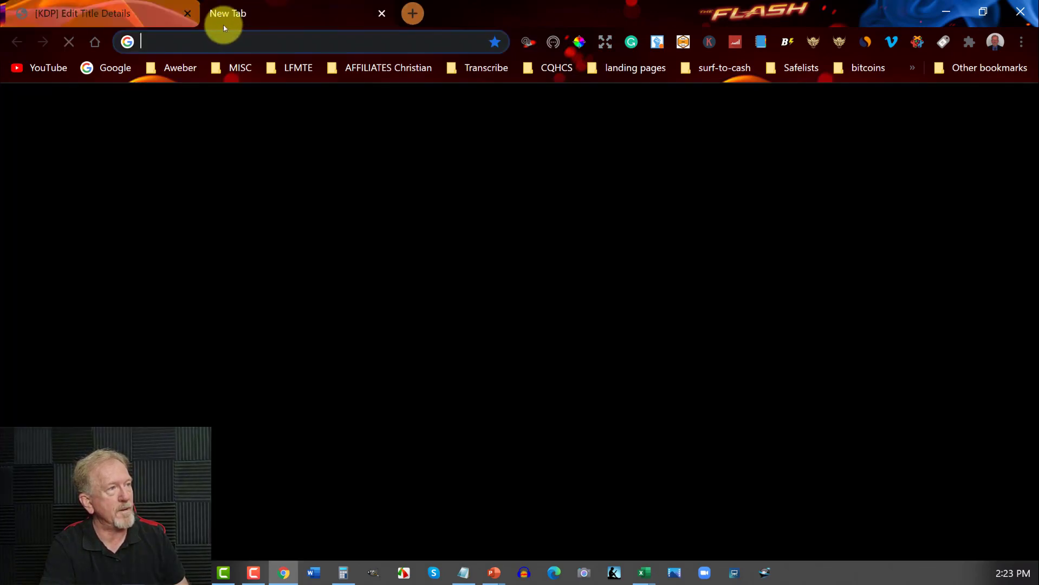
click(234, 36)
text(b)
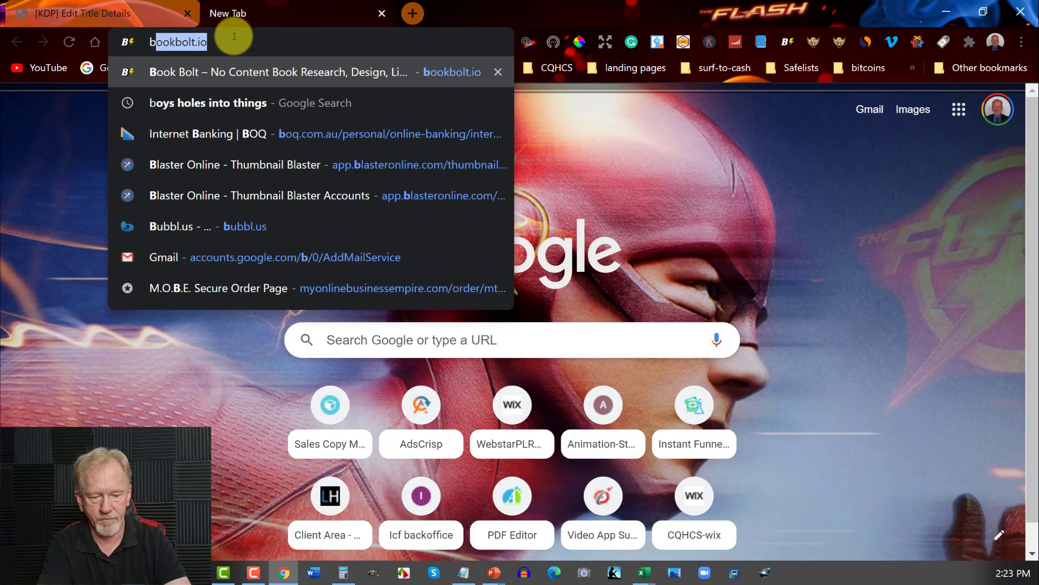
text(ookbol)
text(t)
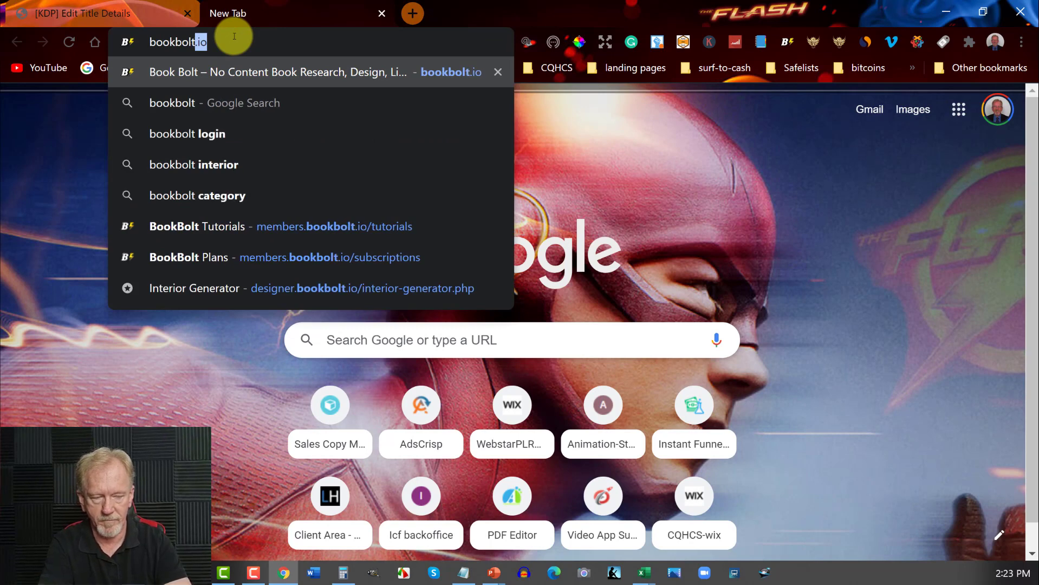
key(Return)
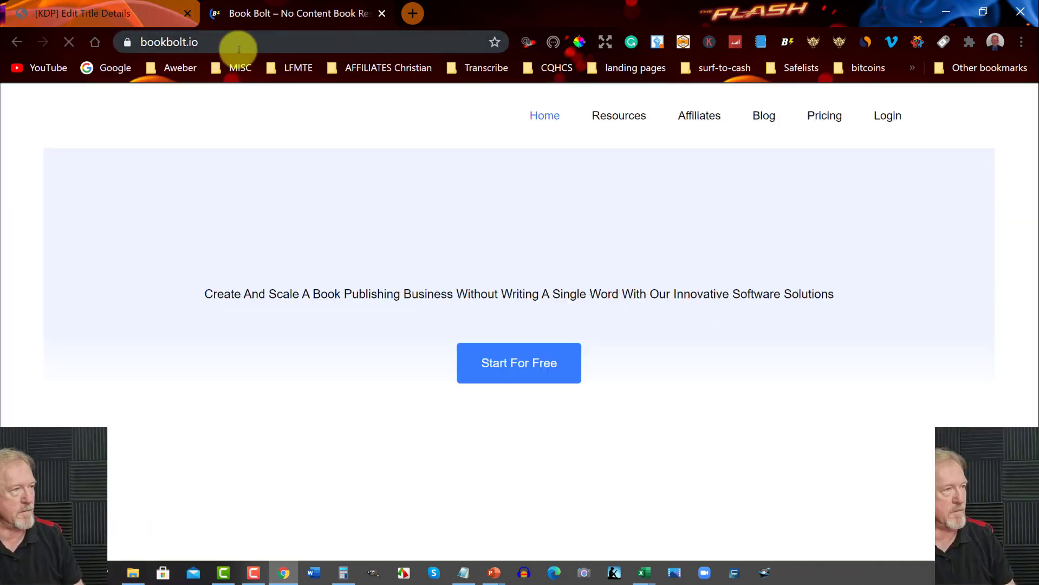
Step: Sign in to the Book Bolt members area and open its keyword search page
mouse_move(873, 115)
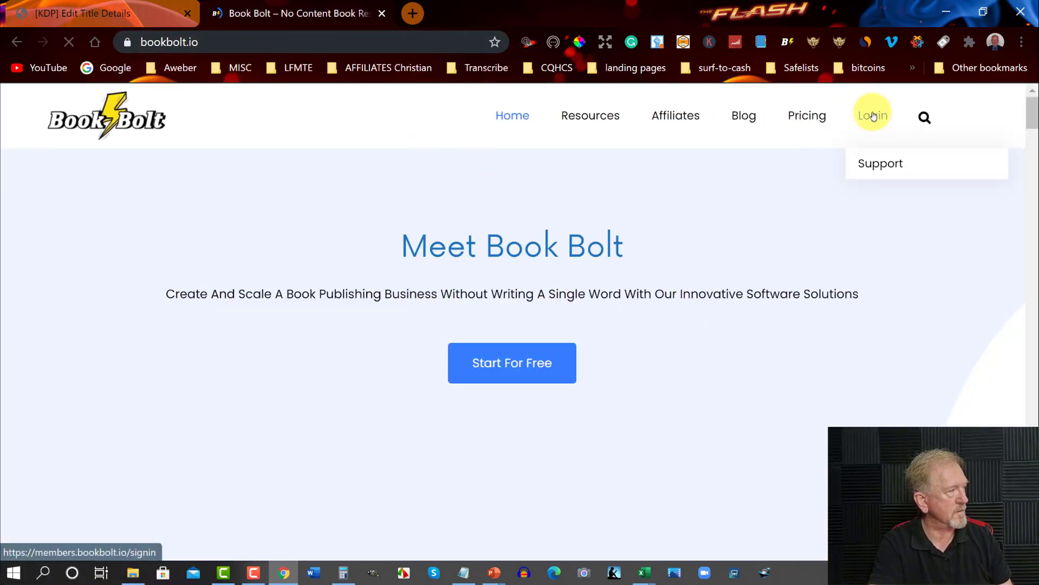
click(873, 115)
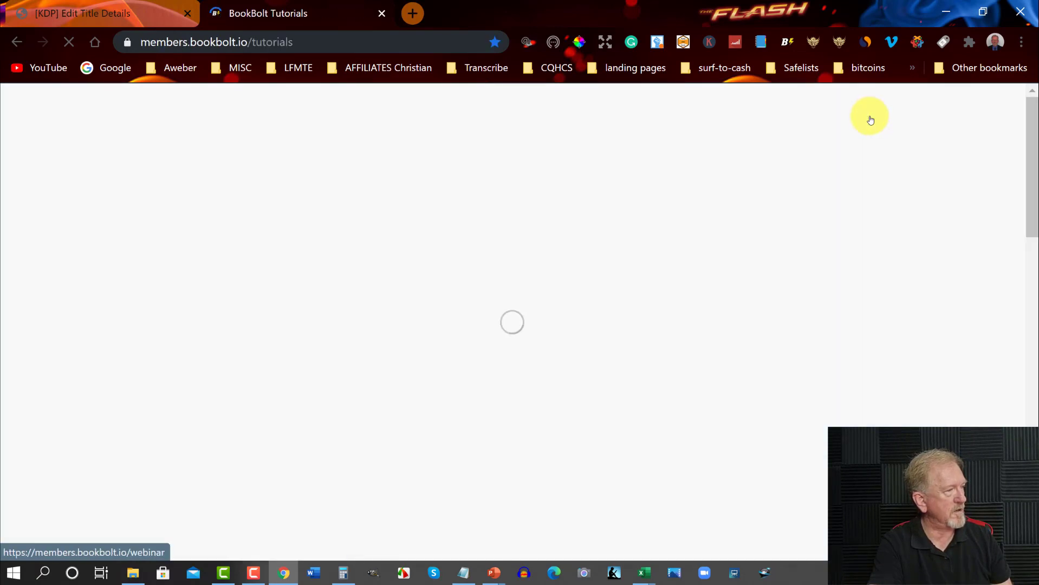
scroll(72, 390, down, 4)
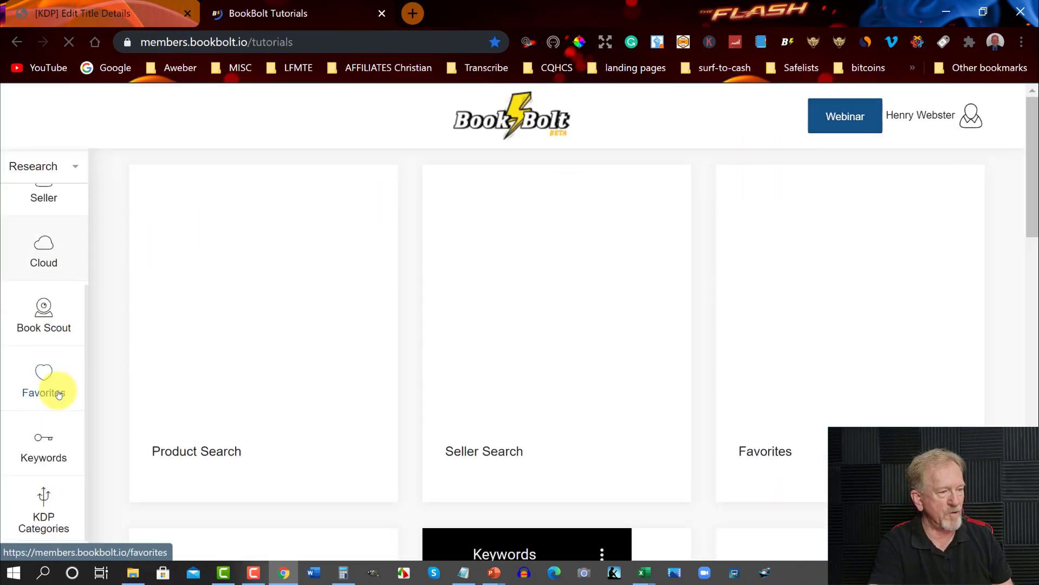
click(32, 360)
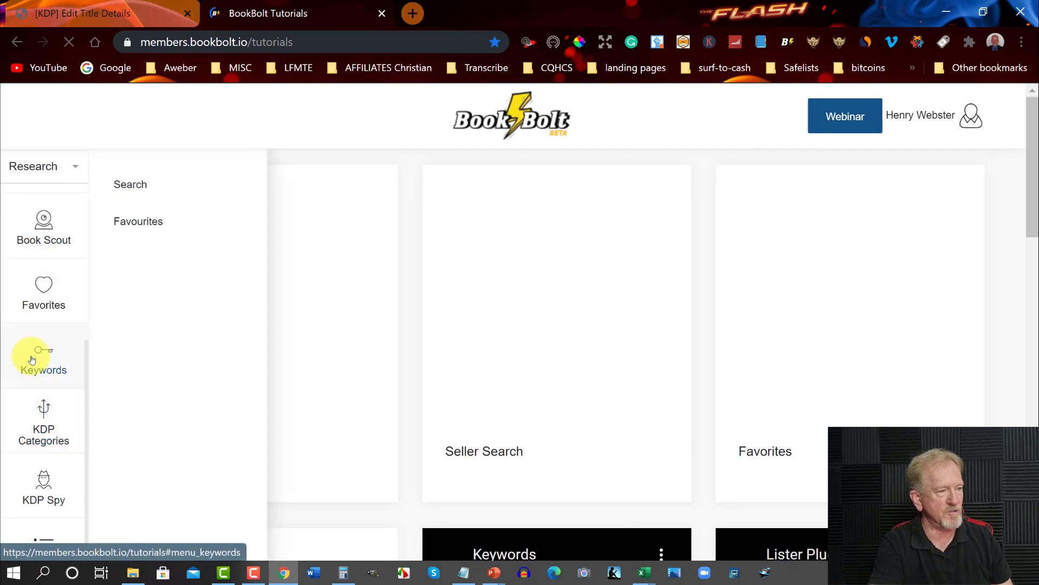
click(136, 186)
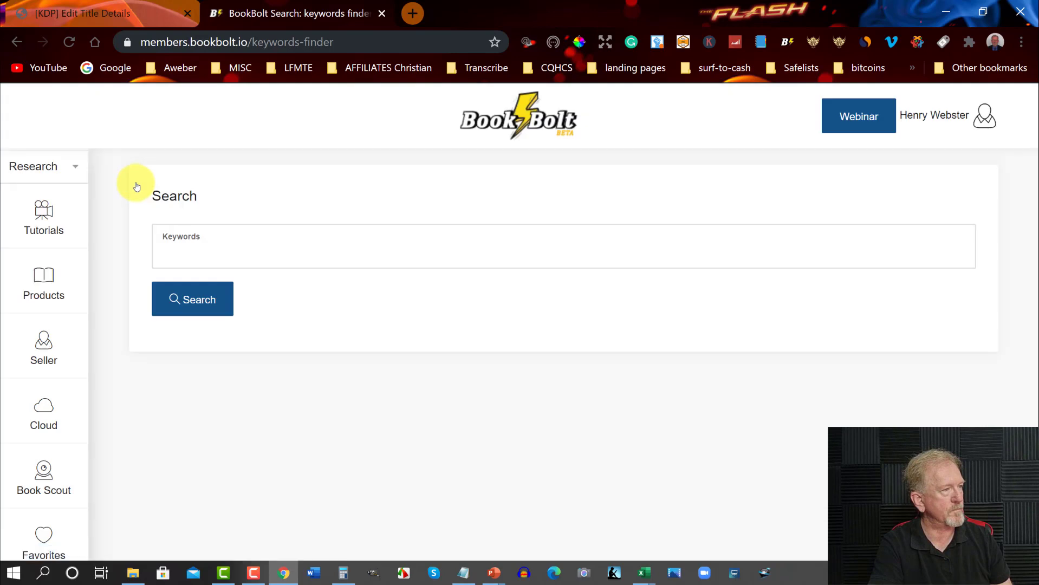
Step: Search Book Bolt's keyword finder for "maze book"
click(224, 240)
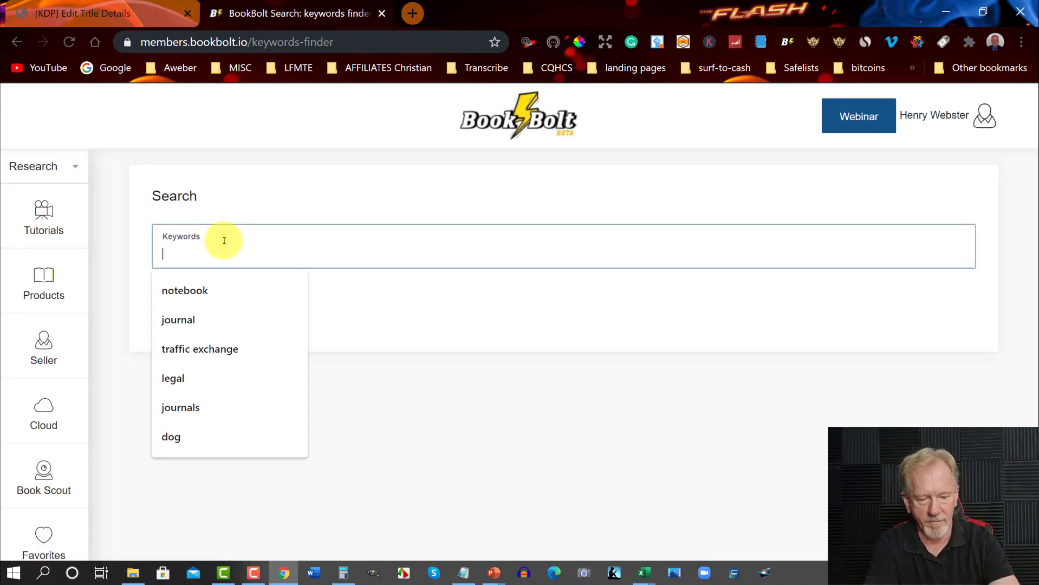
text(maze book)
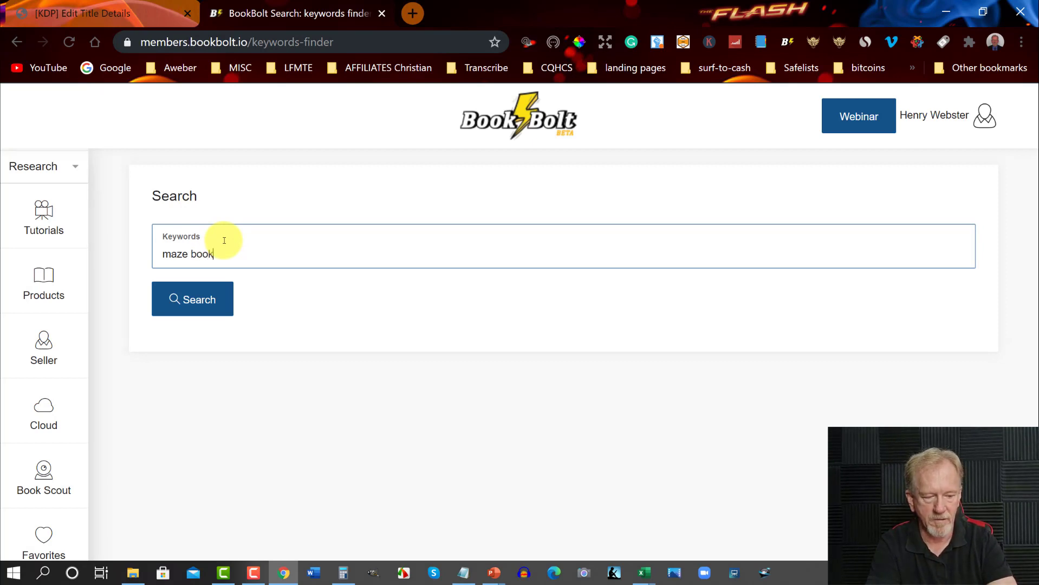
key(Return)
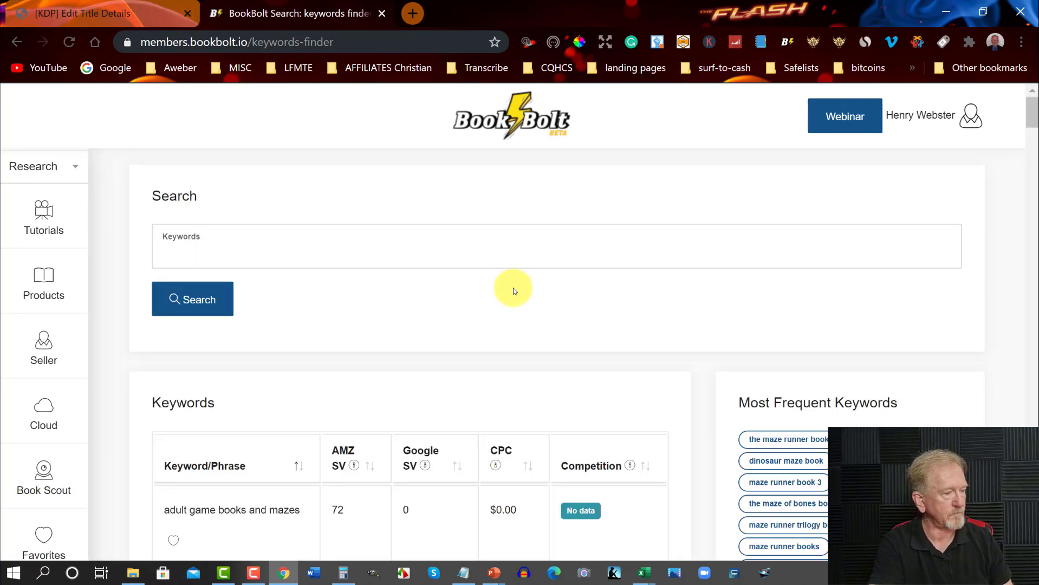
Step: Copy the phrase "adult game books and mazes" from the Book Bolt results into the empty KDP keyword field below "maze mania"
scroll(513, 288, down, 3)
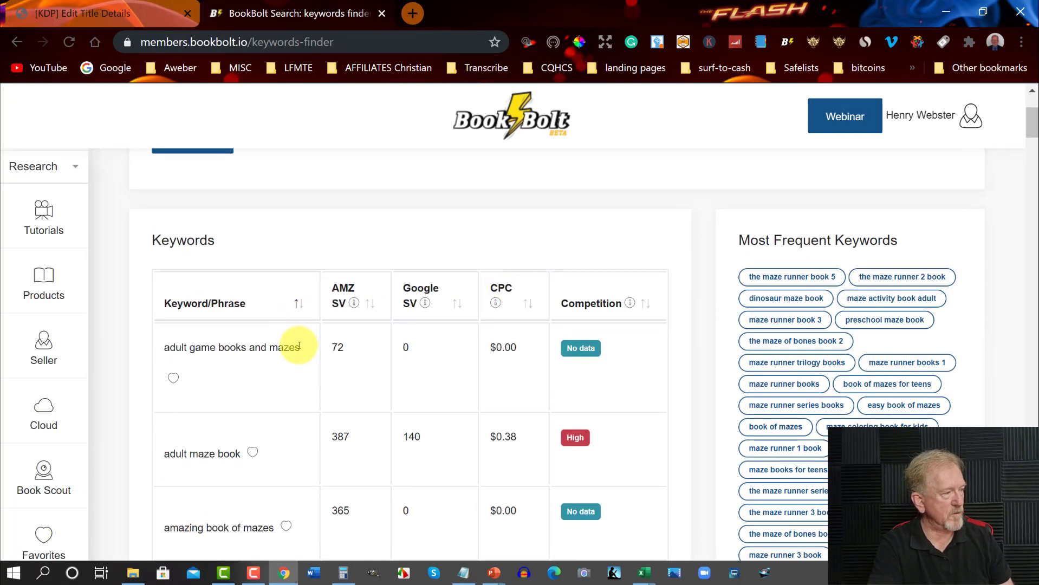
drag(301, 349, 163, 346)
right_click(271, 345)
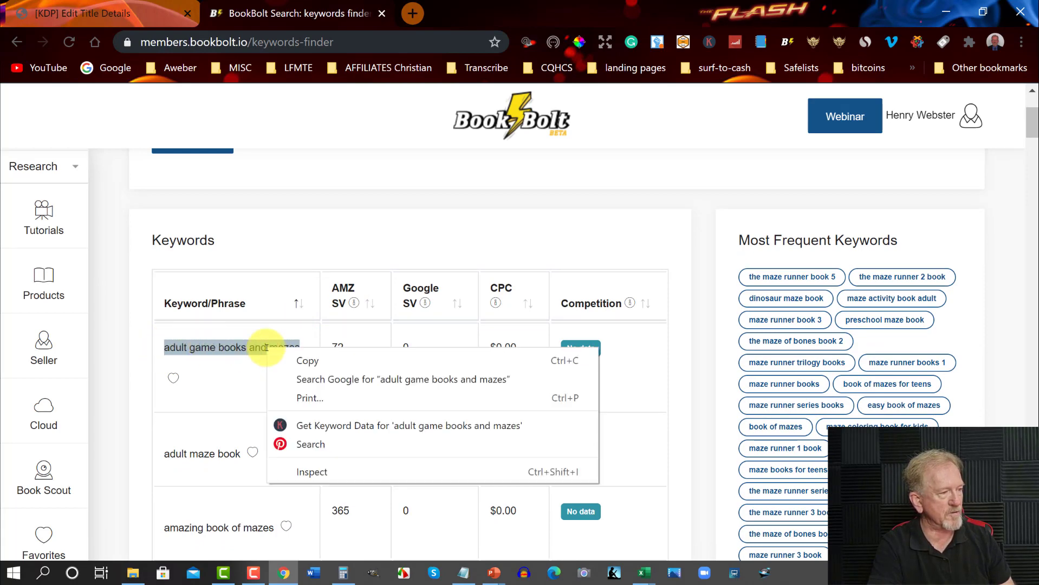
click(279, 359)
click(162, 13)
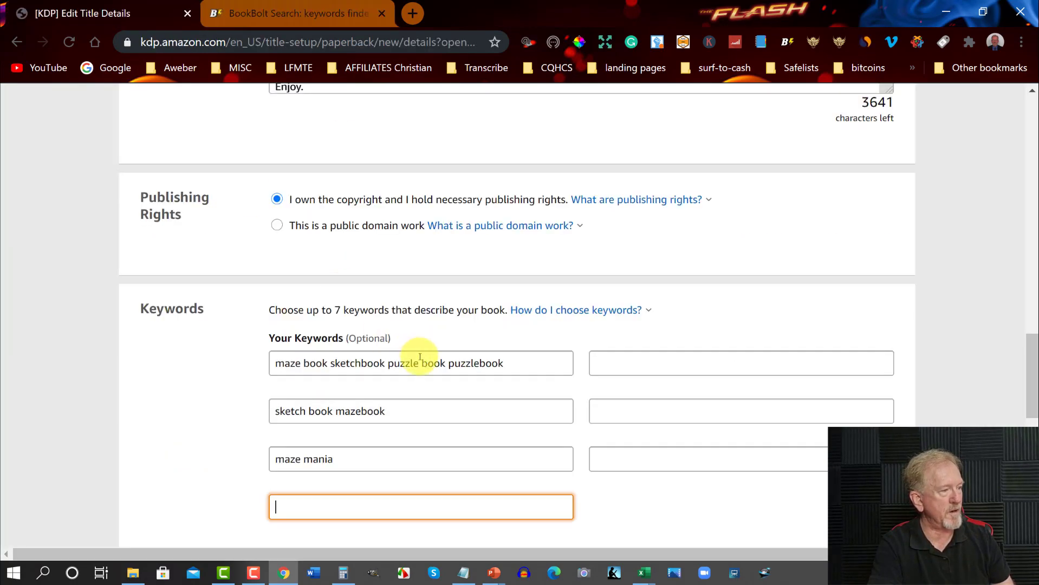
key(ctrl+v)
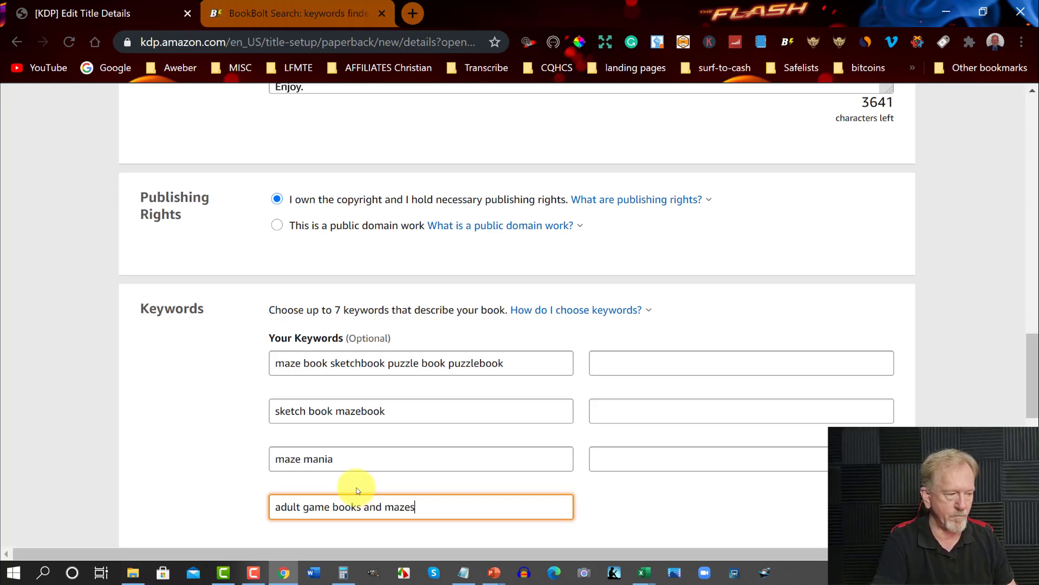
Step: Copy "adult maze book" from the Book Bolt results into the empty KDP keyword field beside the first entry
click(208, 12)
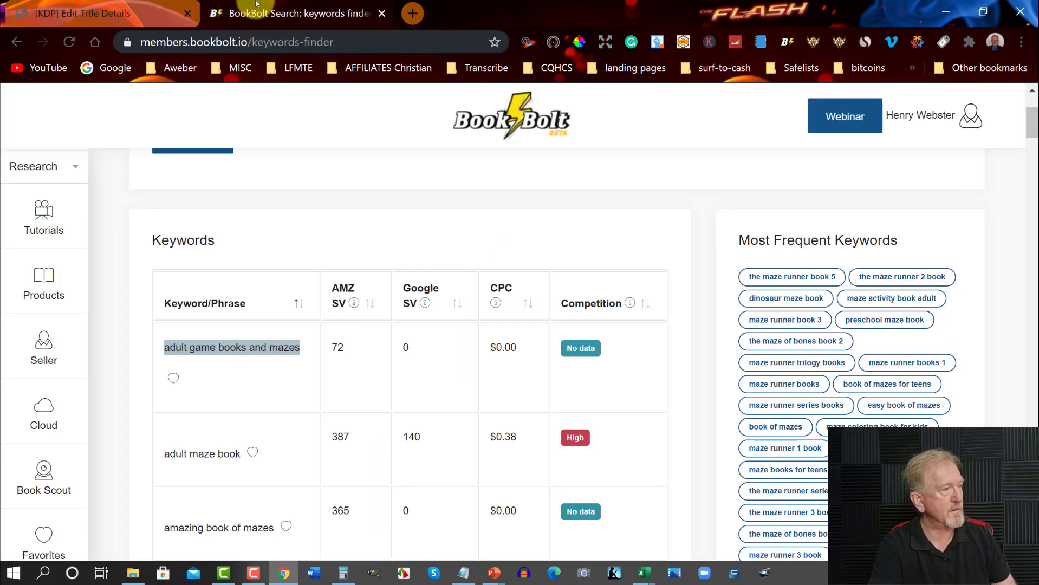
scroll(305, 271, down, 3)
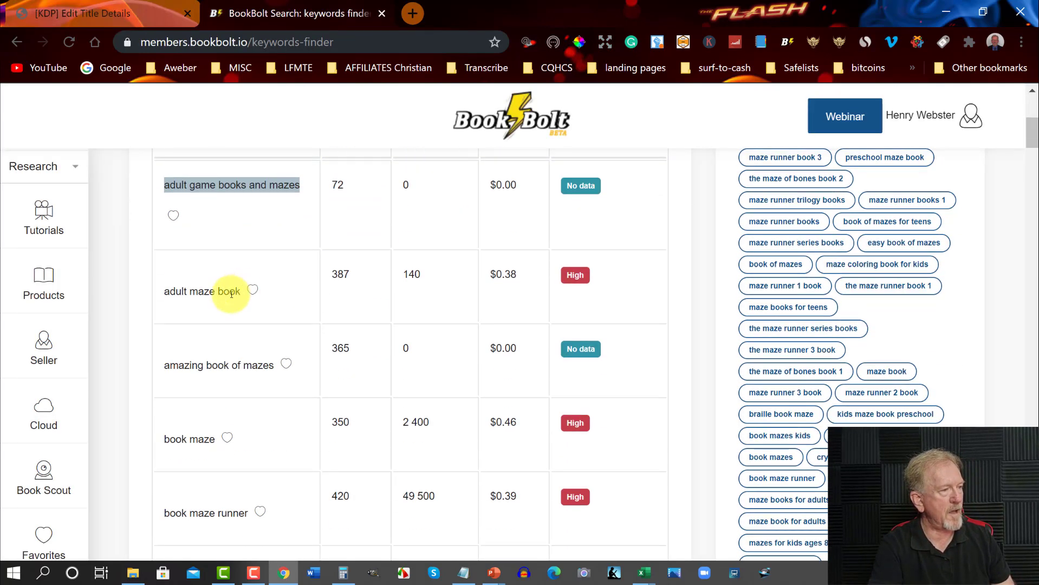
drag(237, 294, 163, 293)
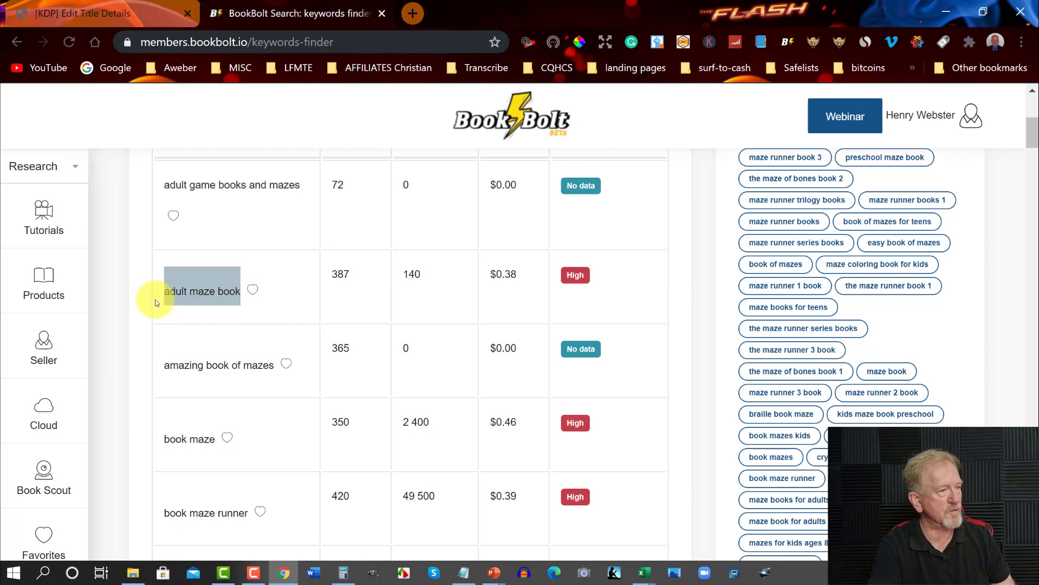
right_click(189, 290)
click(213, 304)
click(82, 13)
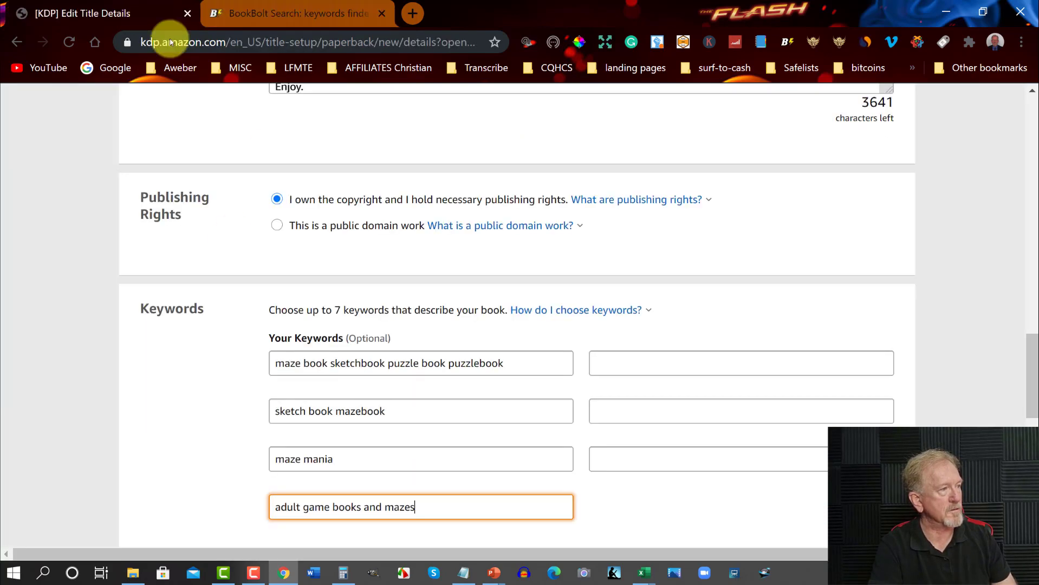
click(631, 364)
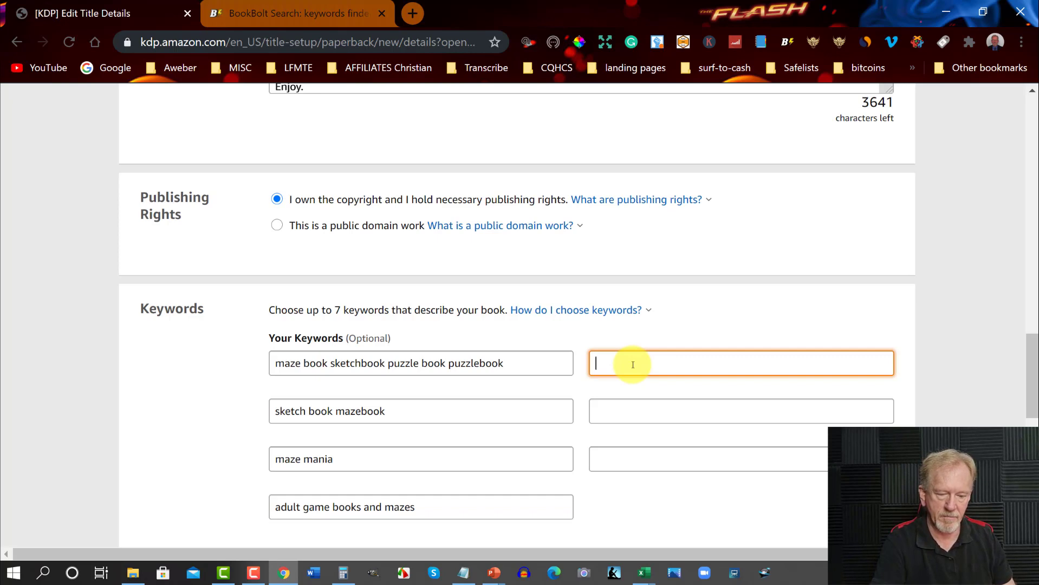
key(ctrl+v)
Step: Copy "amazing book of mazes" from the Book Bolt results and append it to the "adult maze book" entry in KDP
click(298, 13)
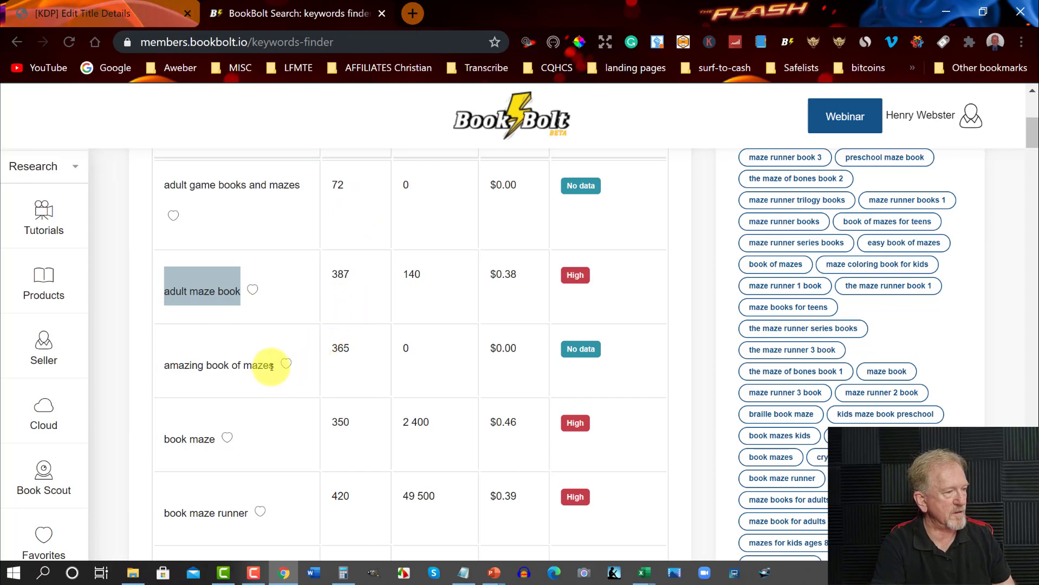
drag(276, 364, 167, 362)
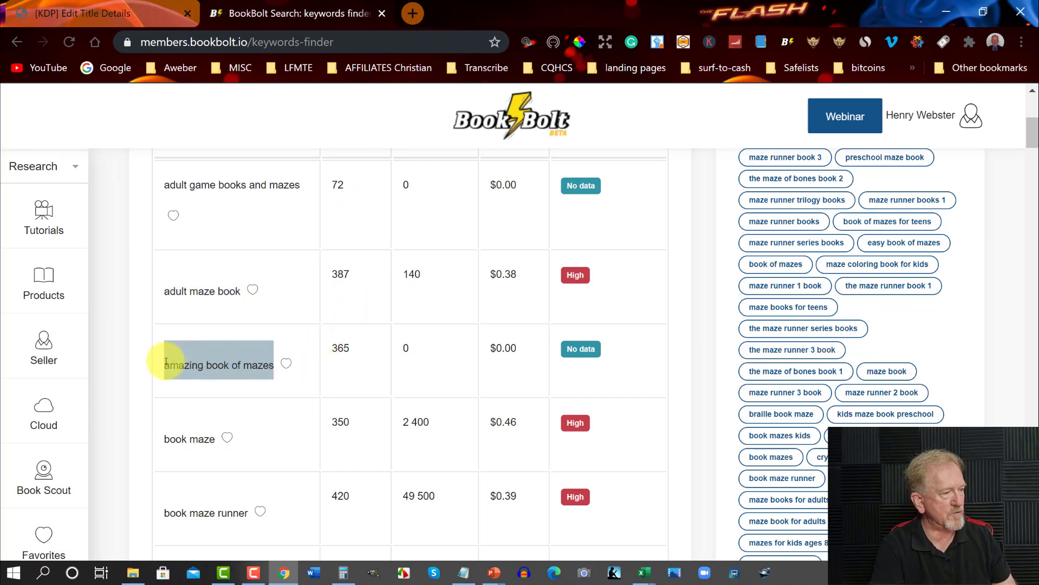
right_click(203, 363)
click(233, 377)
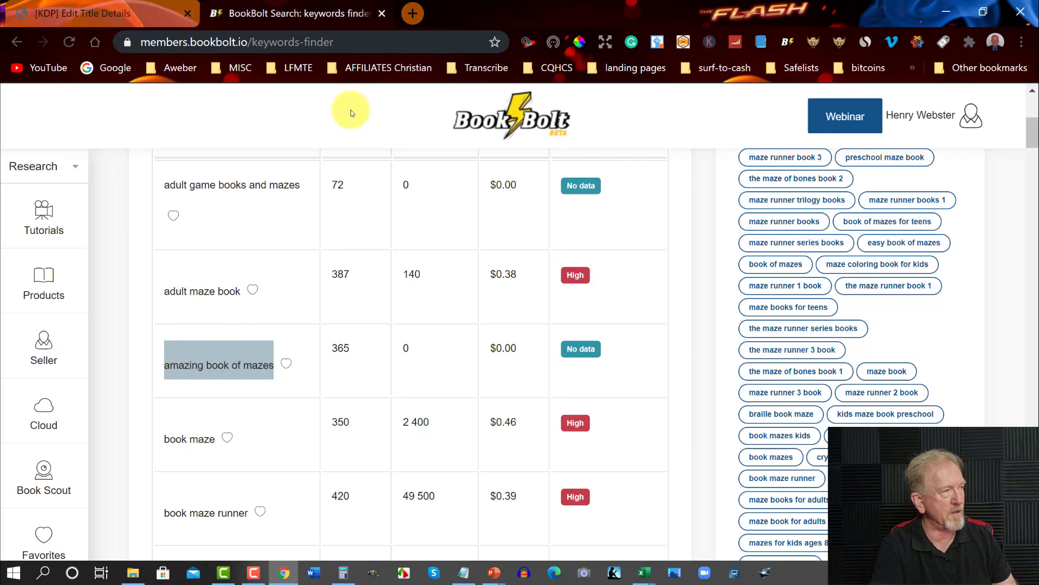
click(96, 12)
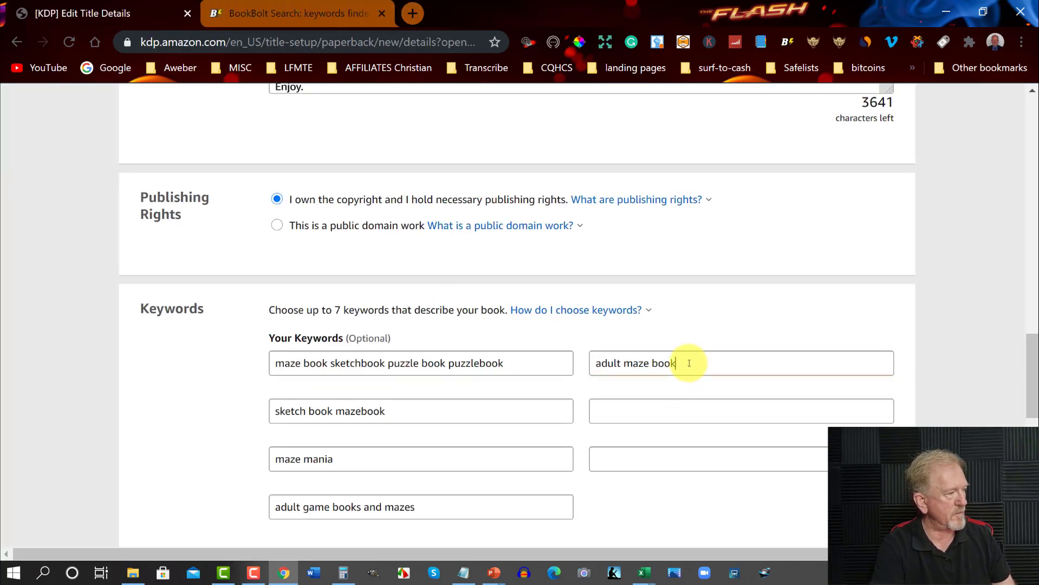
key(ctrl+v)
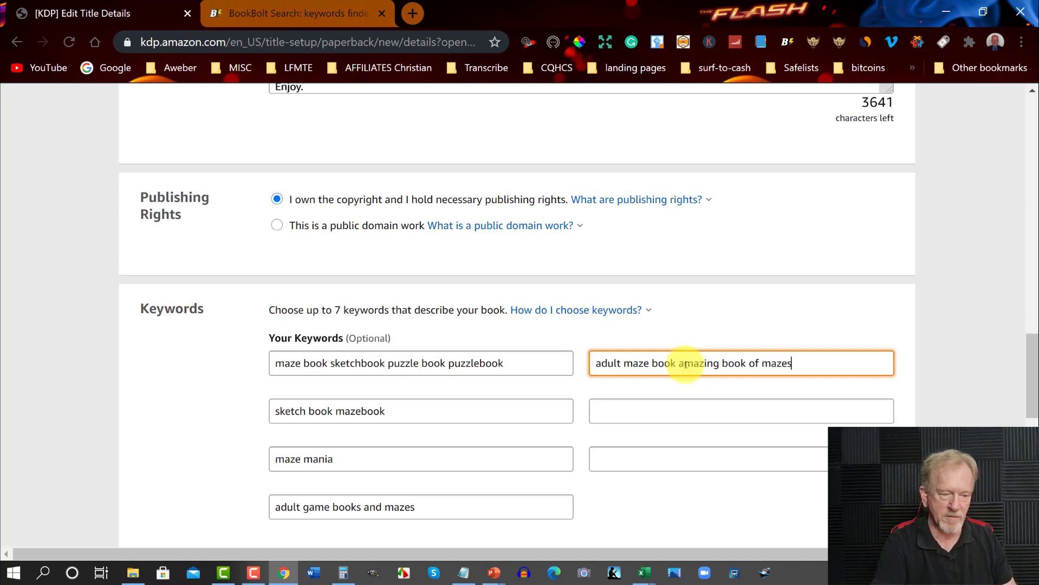
Step: Copy "book maze" from the Book Bolt results into the empty KDP keyword field beside "sketch book mazebook"
click(639, 411)
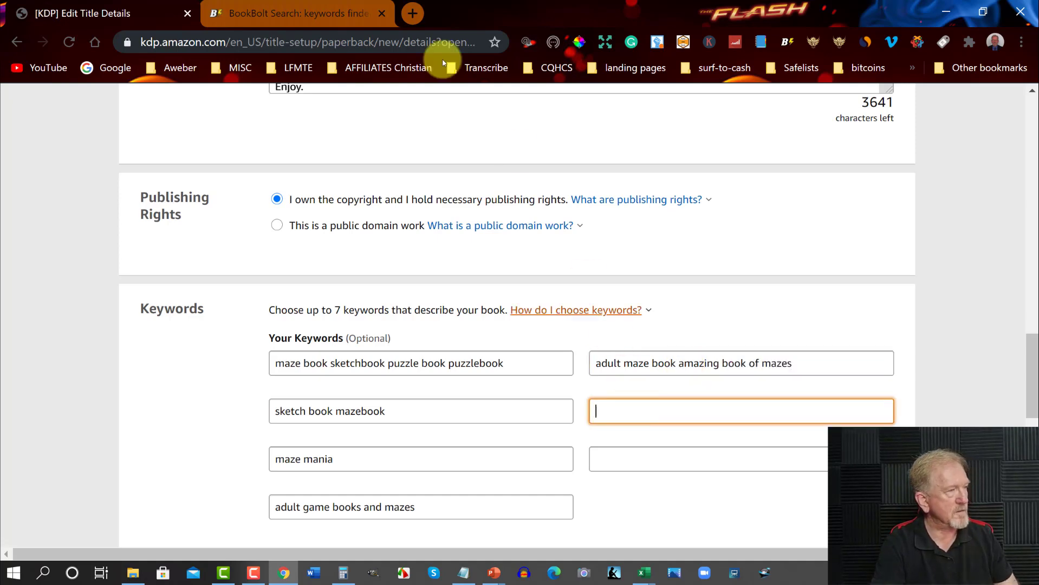
click(294, 13)
scroll(250, 409, down, 1)
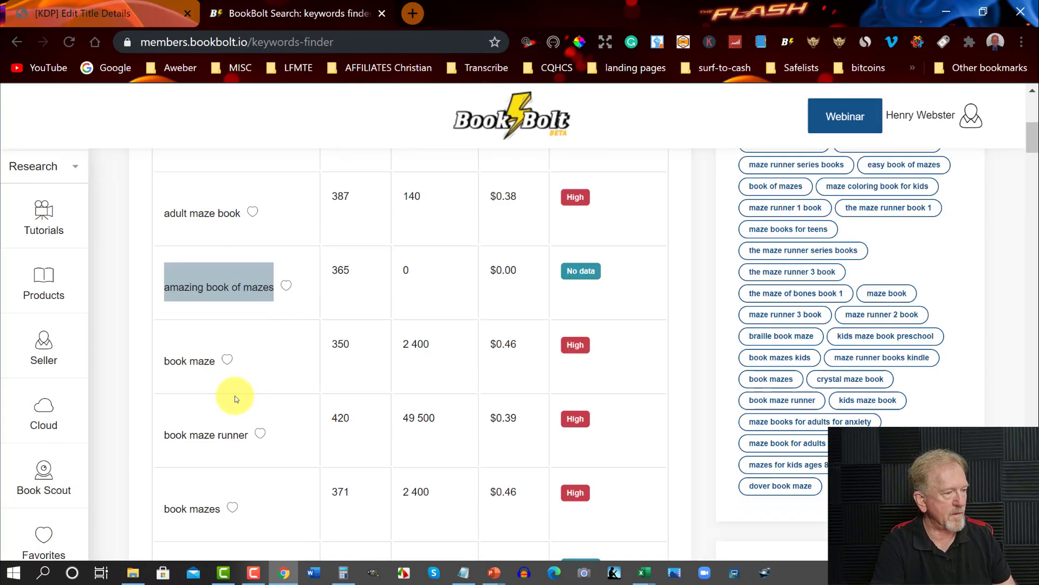
drag(215, 358, 164, 358)
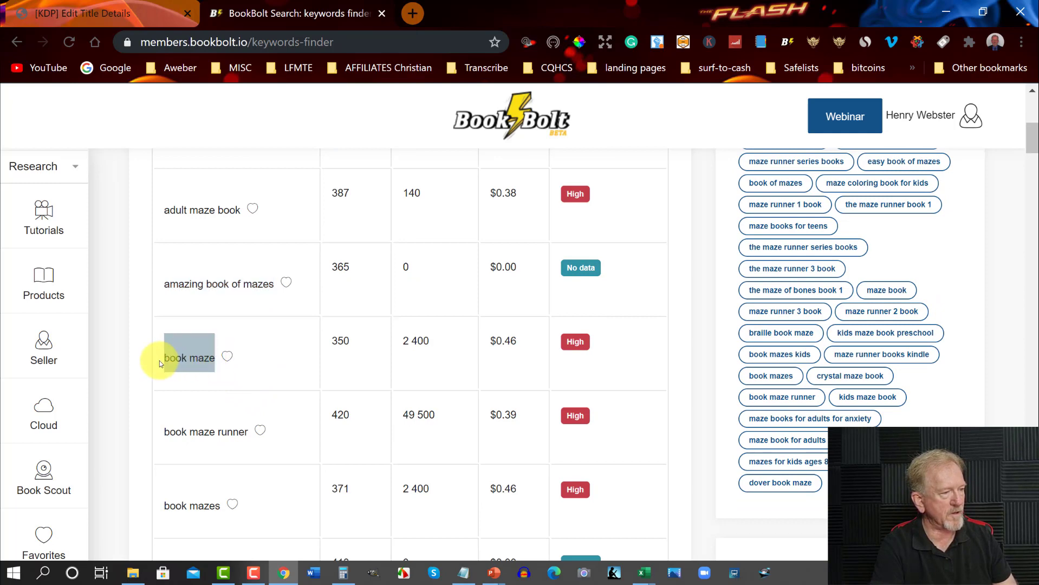
right_click(178, 358)
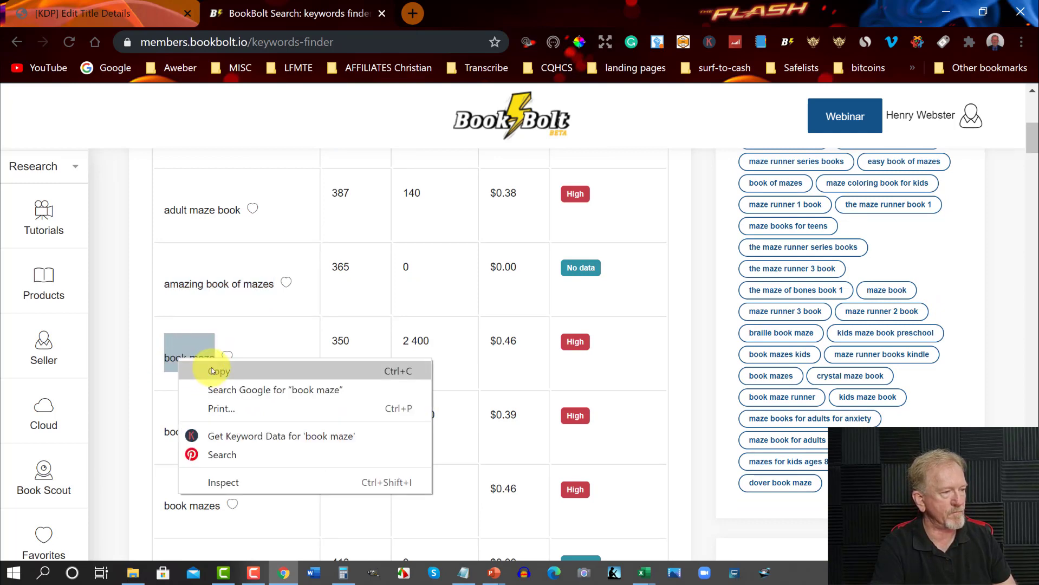
click(214, 366)
click(130, 8)
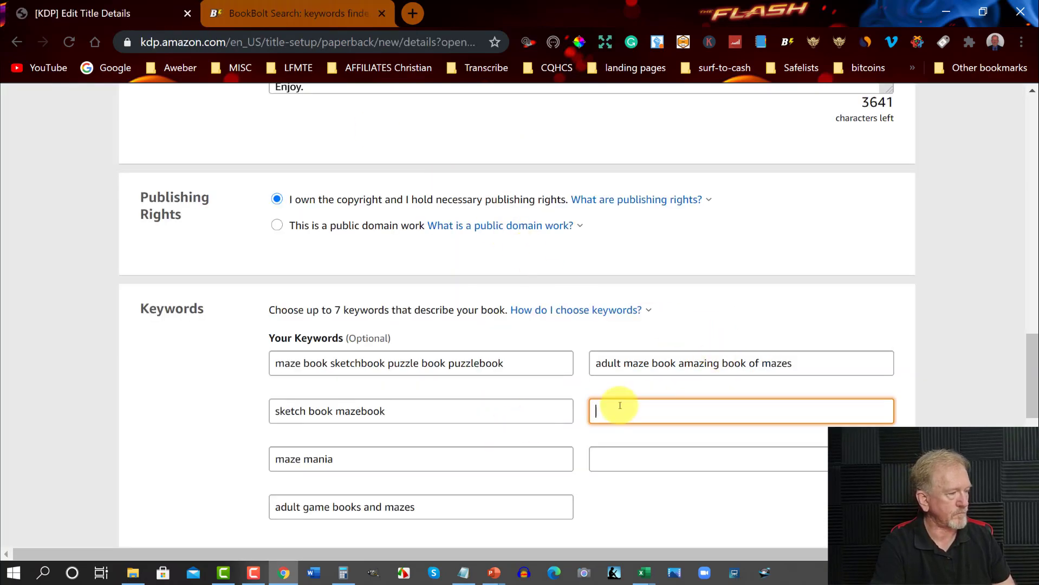
key(ctrl+v)
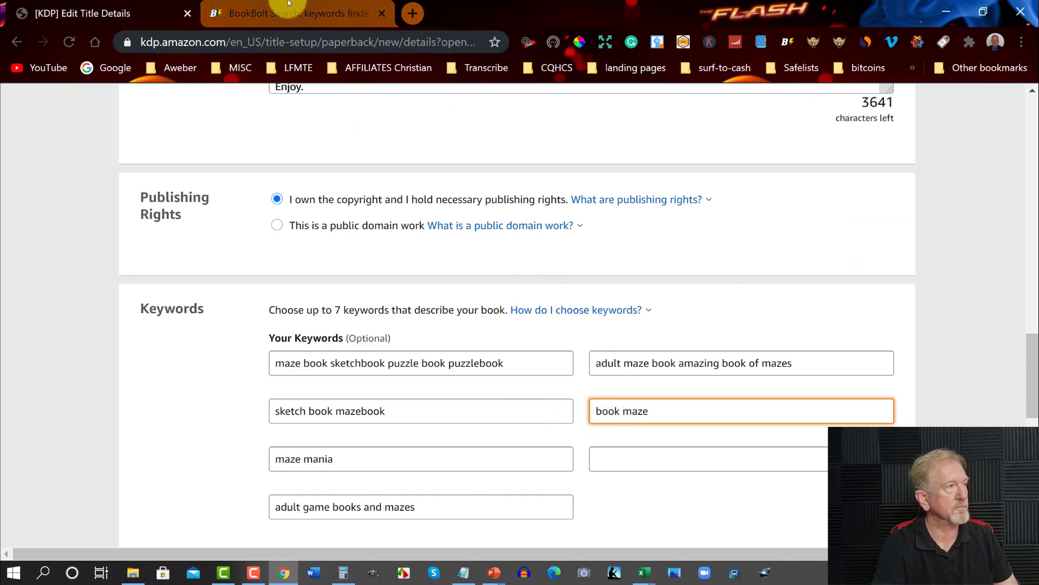
Step: Copy "book mazes" from the Book Bolt results and append it to the "book maze" keyword entry in KDP
click(298, 13)
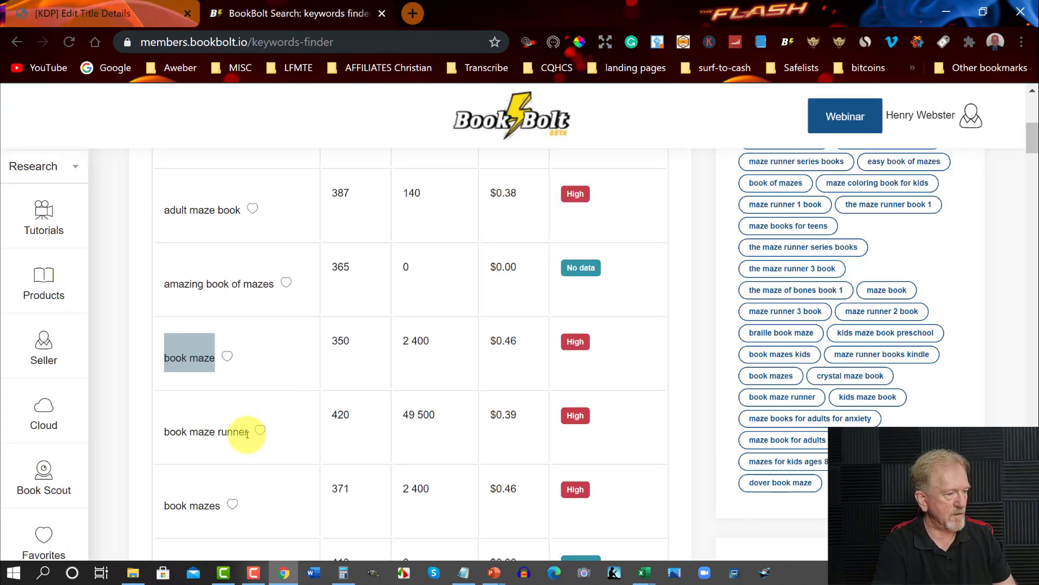
scroll(247, 434, down, 2)
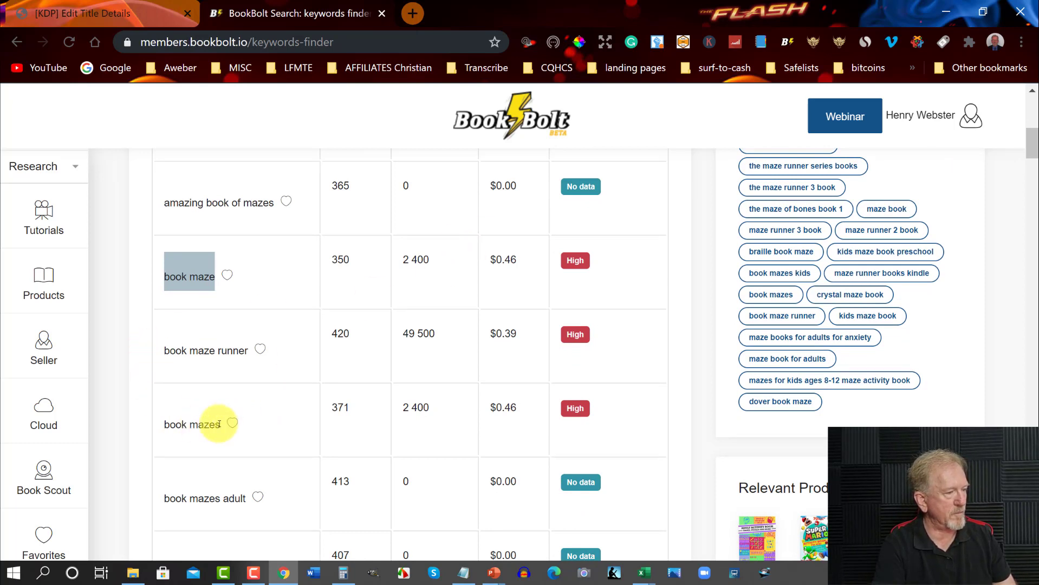
drag(219, 424, 158, 427)
right_click(185, 419)
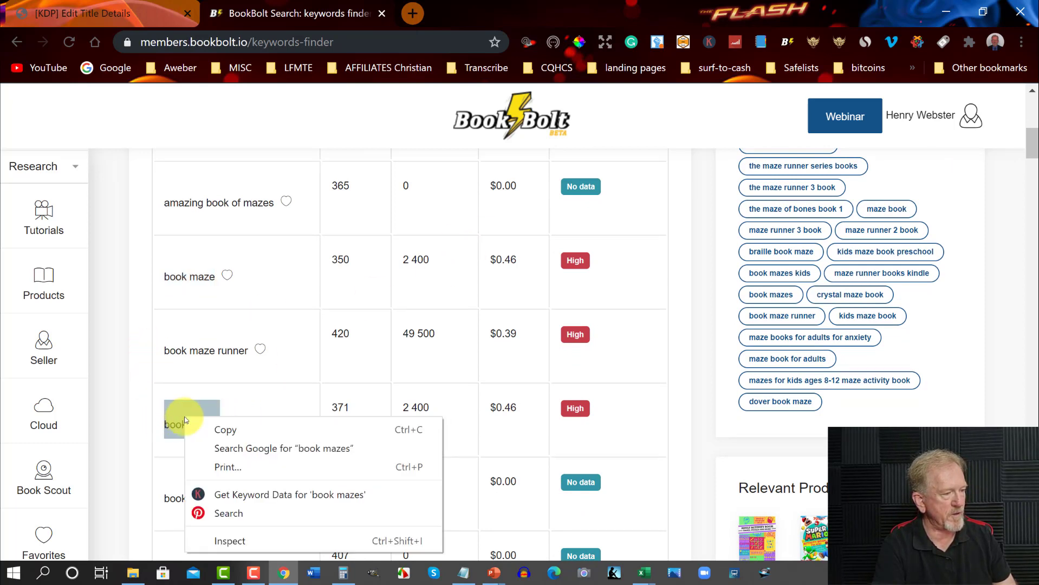
click(205, 425)
click(156, 3)
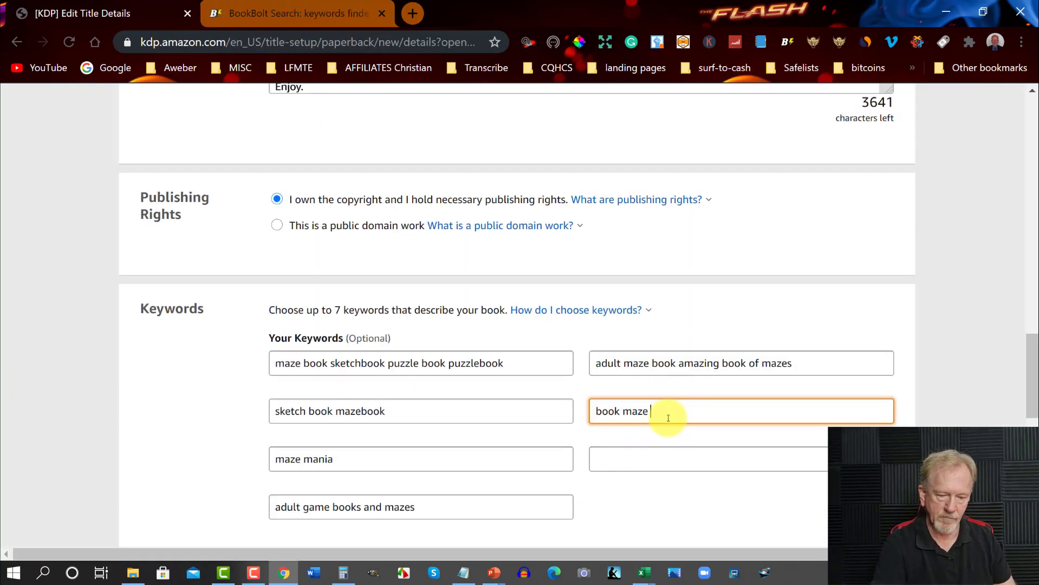
key(ctrl+v)
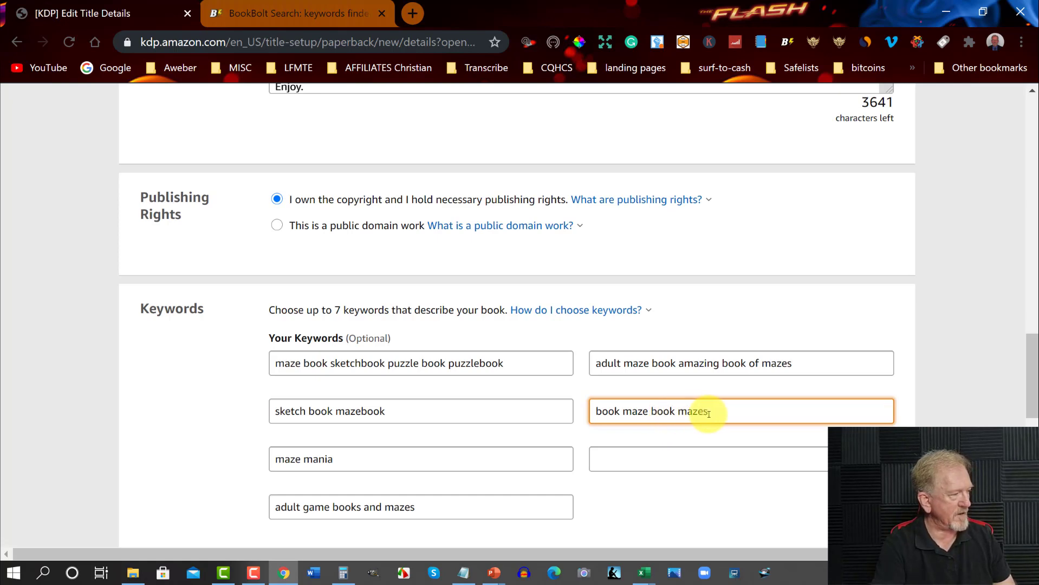
Step: Copy "book mazes adult" from the Book Bolt results into the empty KDP keyword field beside "maze mania"
click(336, 3)
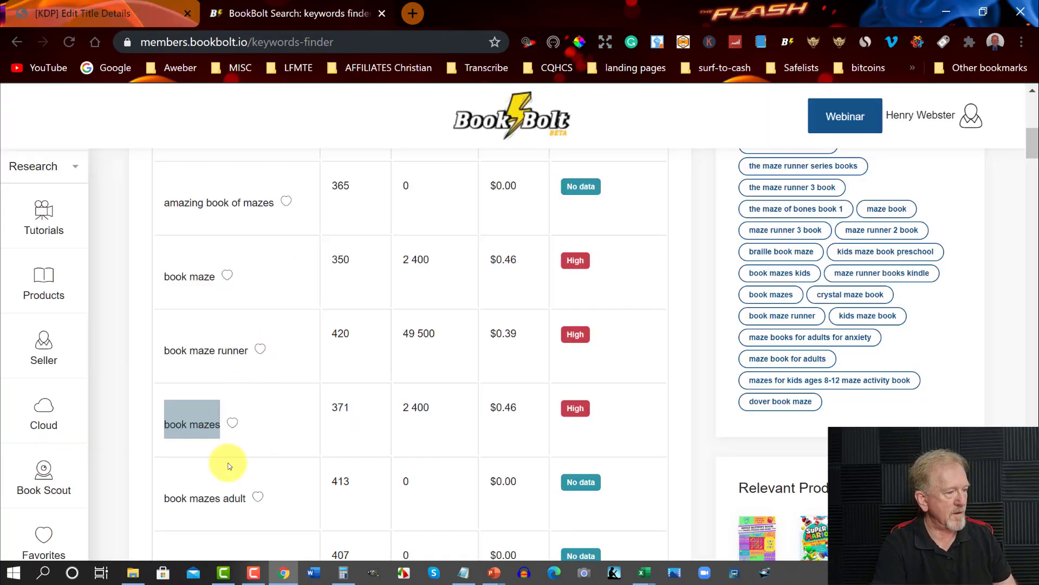
scroll(255, 433, down, 2)
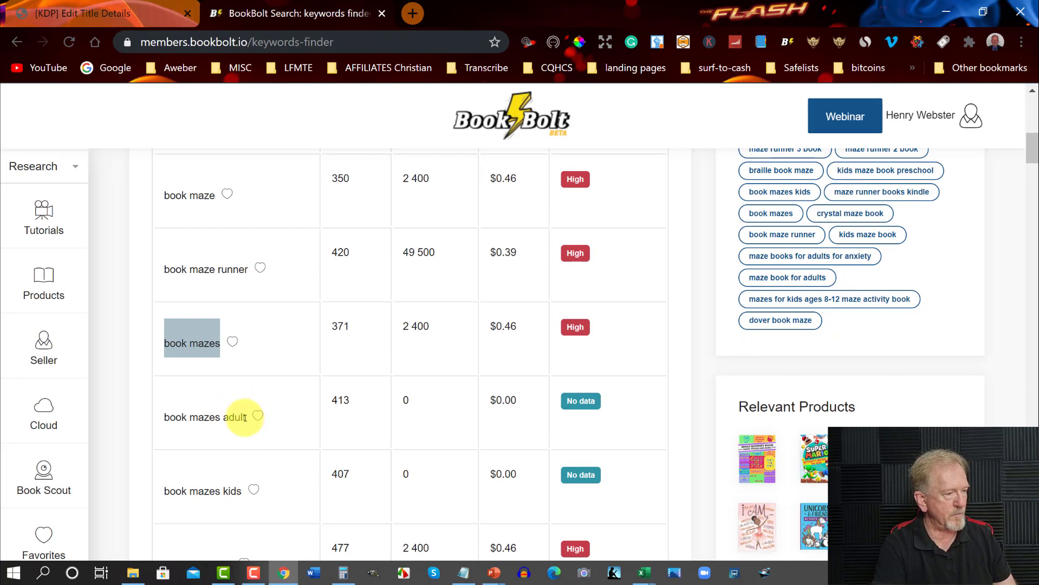
drag(245, 417, 178, 420)
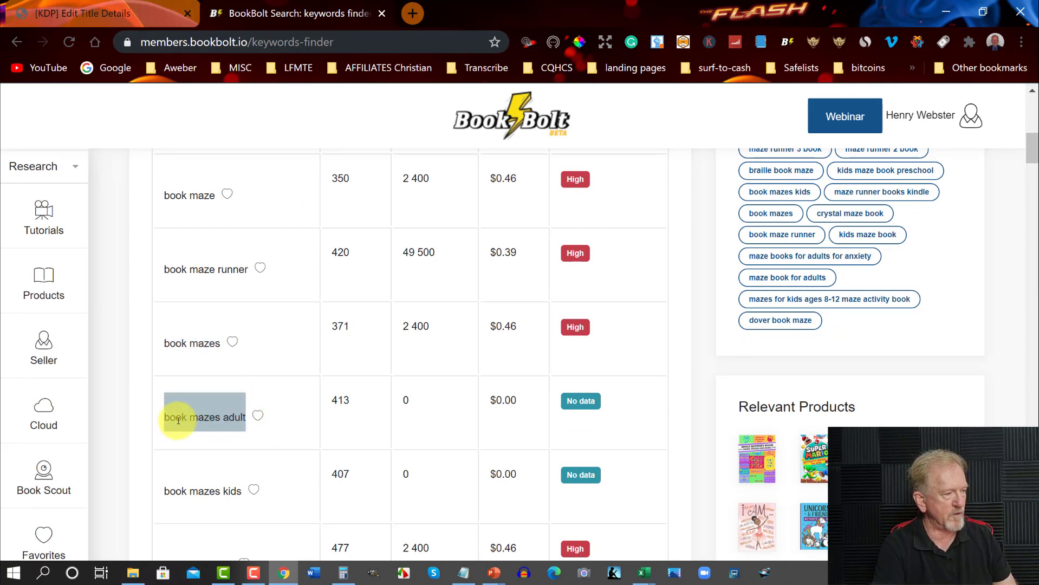
right_click(179, 420)
click(208, 431)
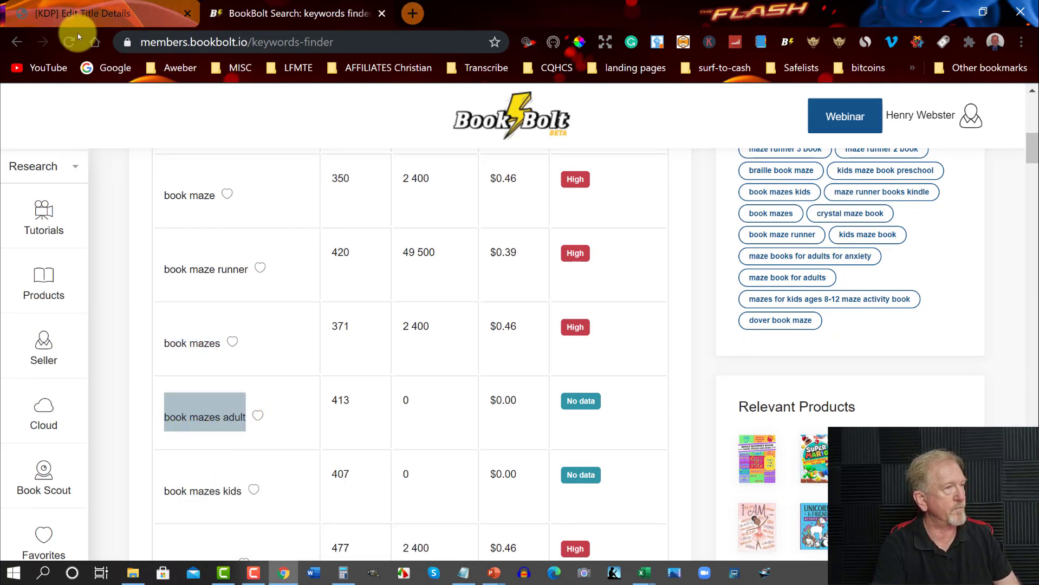
click(103, 13)
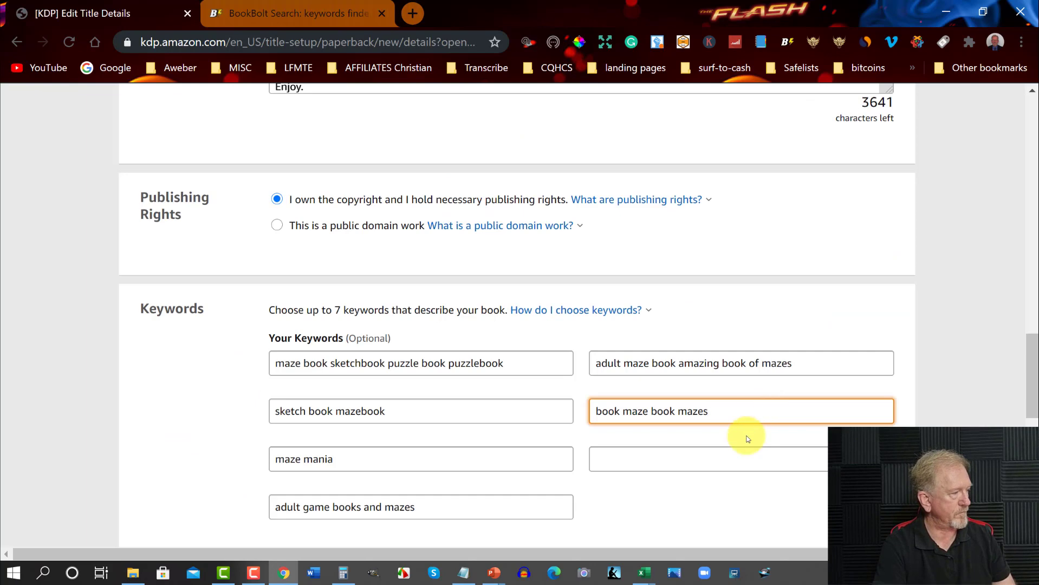
click(632, 463)
key(ctrl+v)
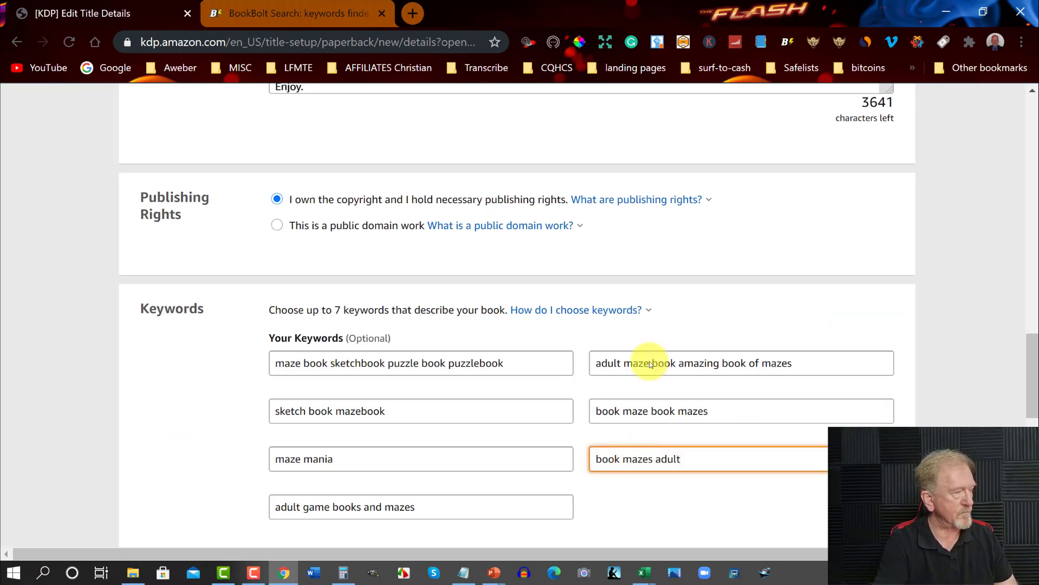
Step: Return to the Book Bolt keyword results at the entries following "book mazes adult"
click(258, 10)
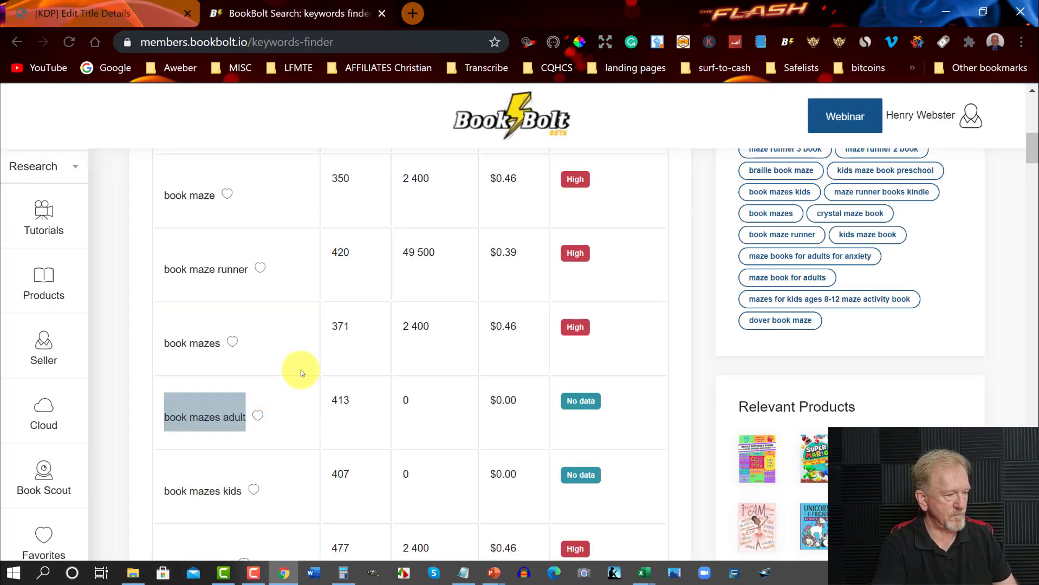
scroll(303, 366, down, 4)
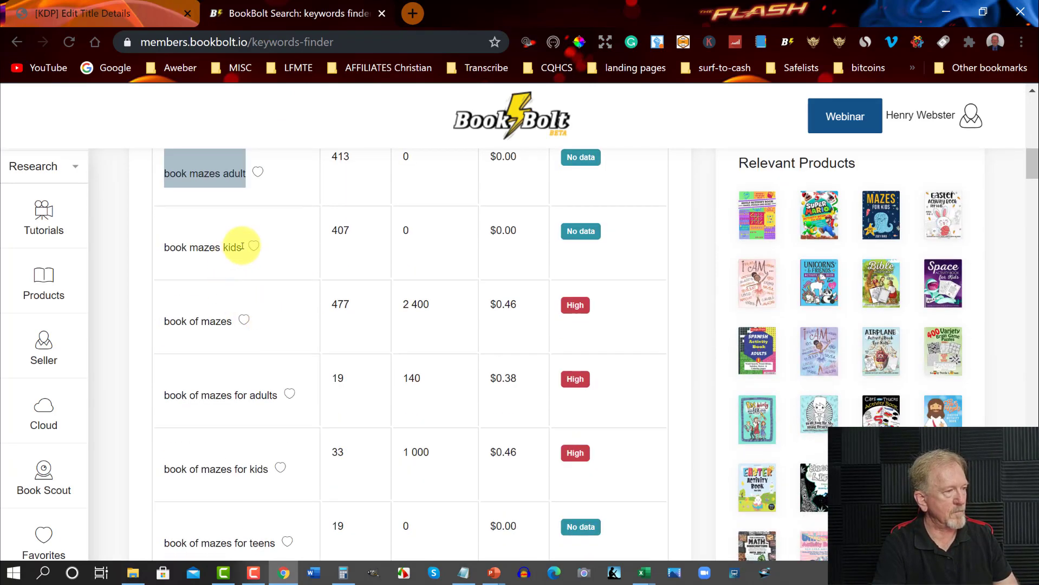
drag(242, 247, 184, 245)
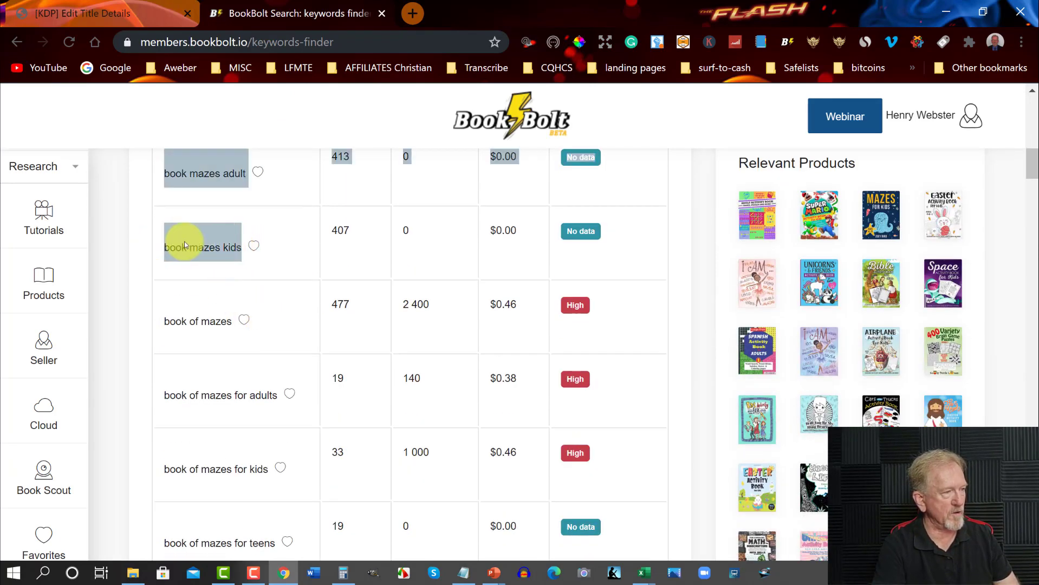
click(179, 244)
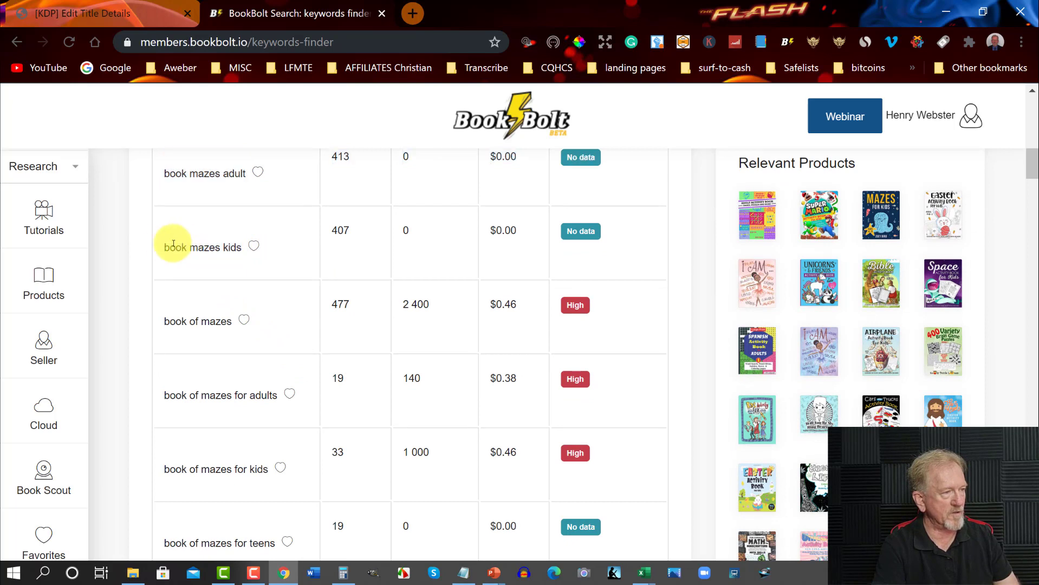
drag(167, 247, 240, 257)
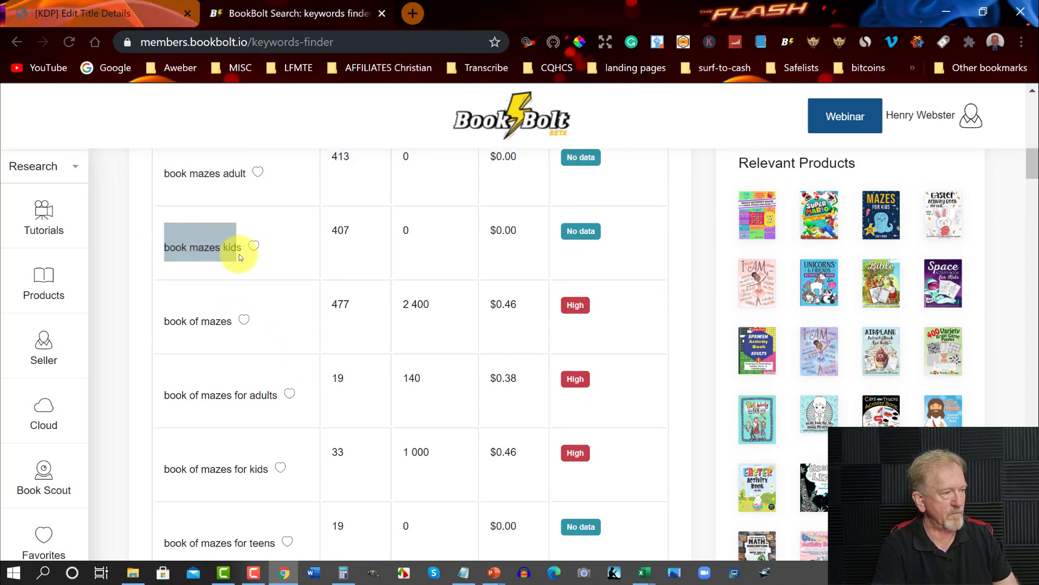
Step: Copy "book of mazes" from the Book Bolt results and append it to the "book mazes adult" keyword entry in KDP
click(229, 323)
drag(230, 324, 157, 318)
right_click(178, 324)
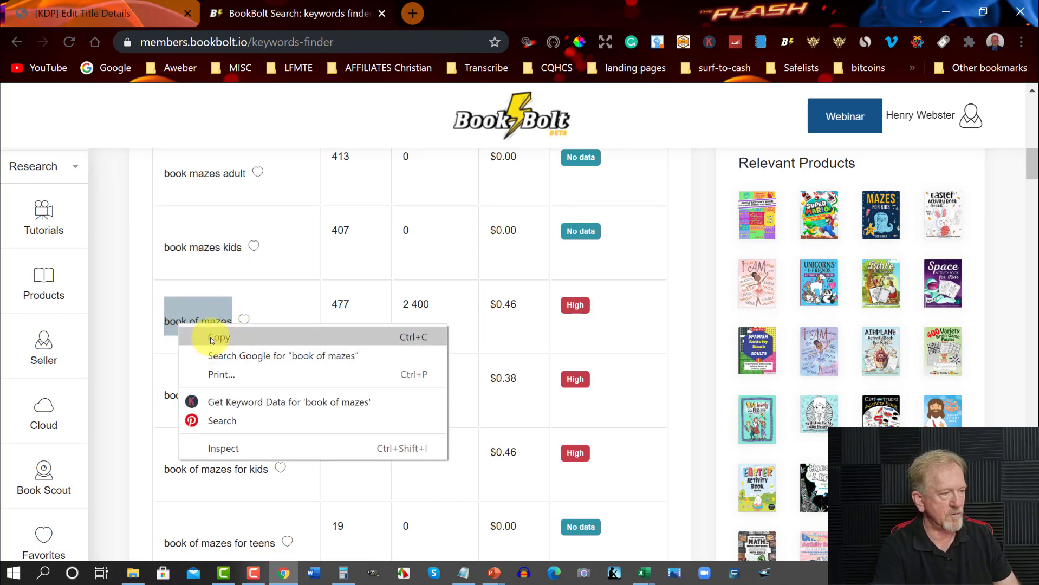
click(214, 341)
click(108, 13)
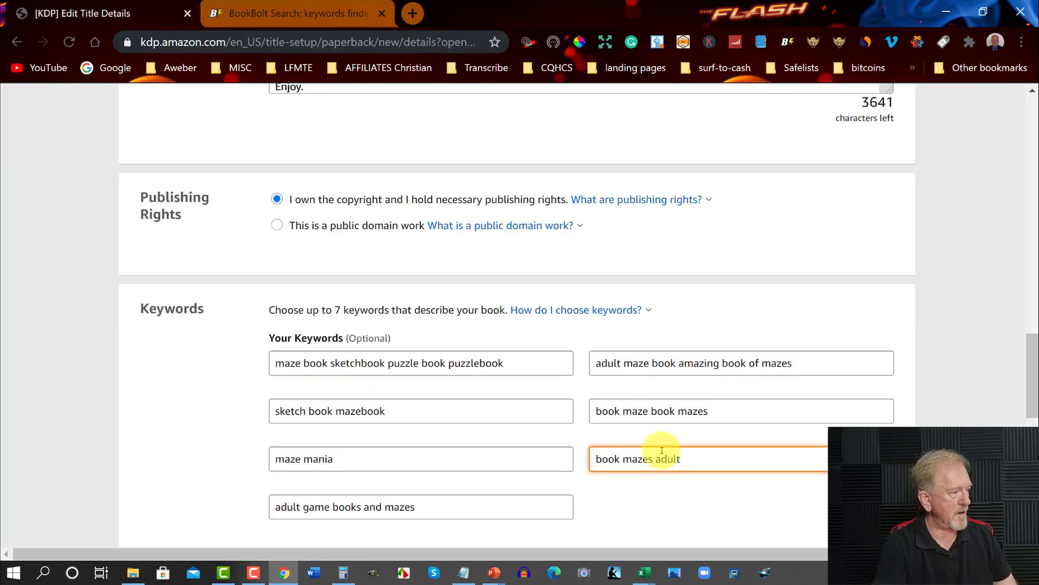
key(ctrl+v)
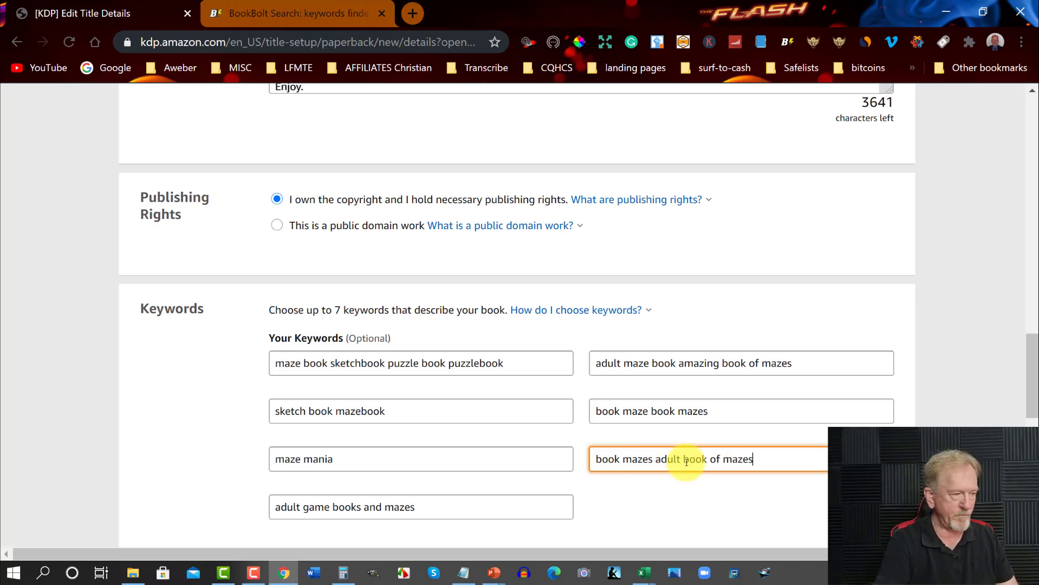
scroll(753, 353, down, 5)
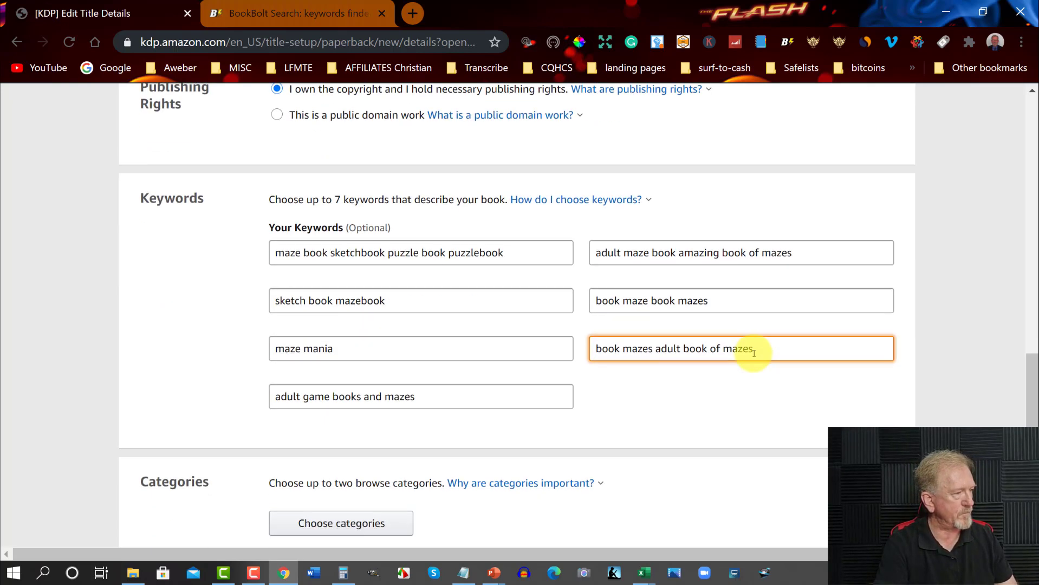
click(310, 9)
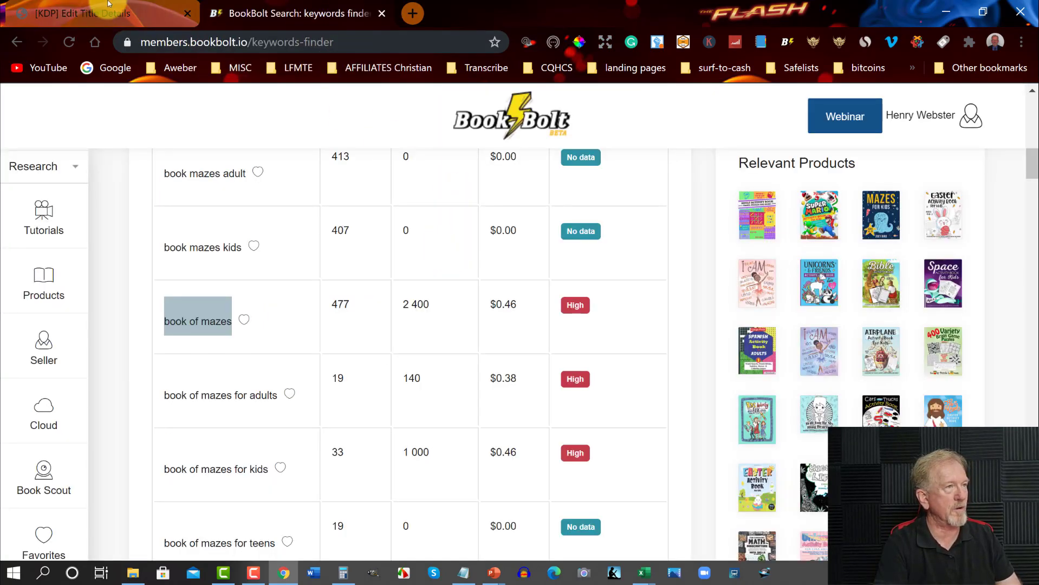
click(117, 16)
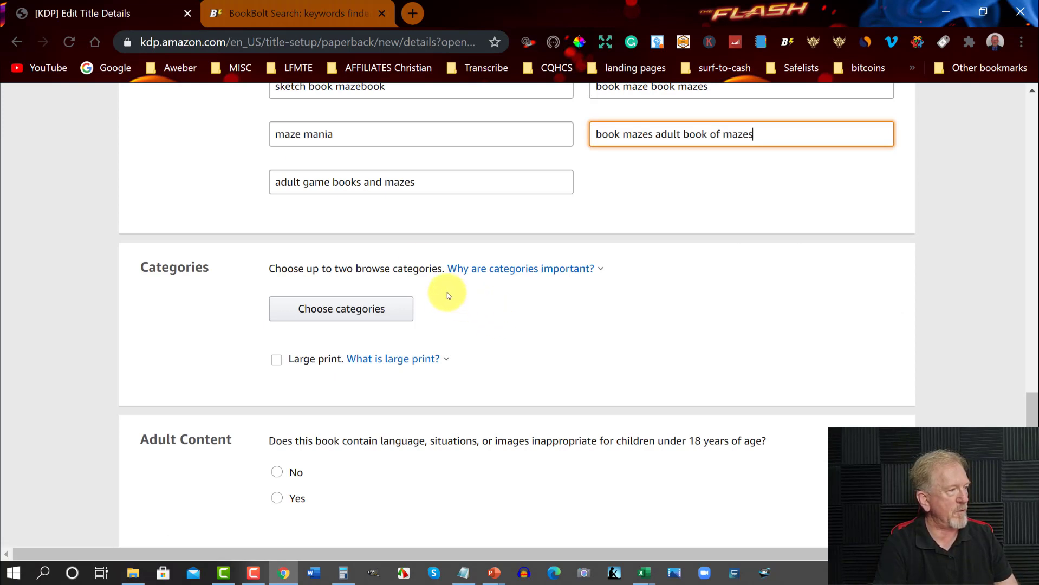
Step: Open the book's browse category chooser and expand the Nonfiction group
click(378, 308)
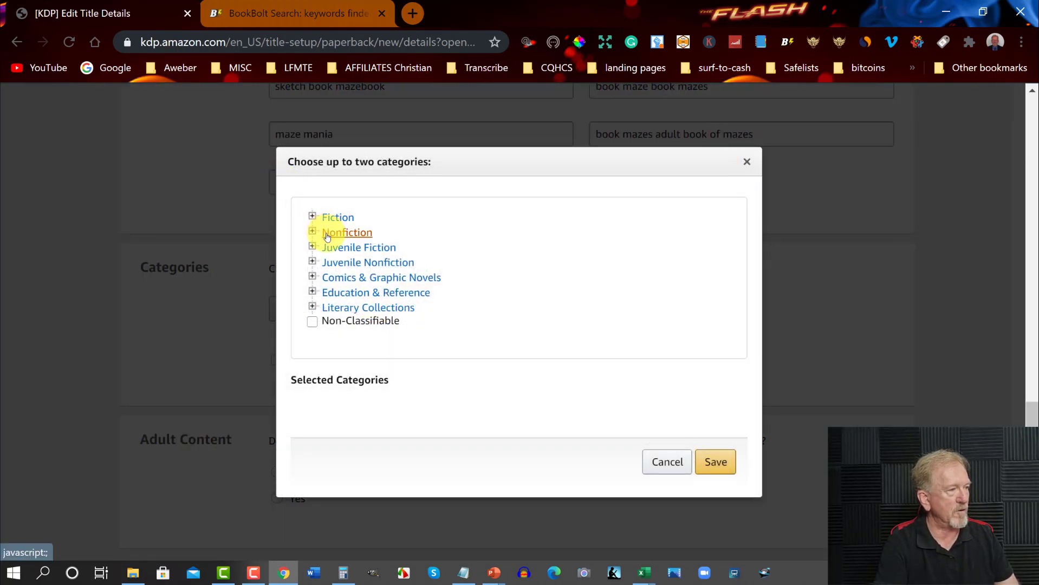
click(326, 233)
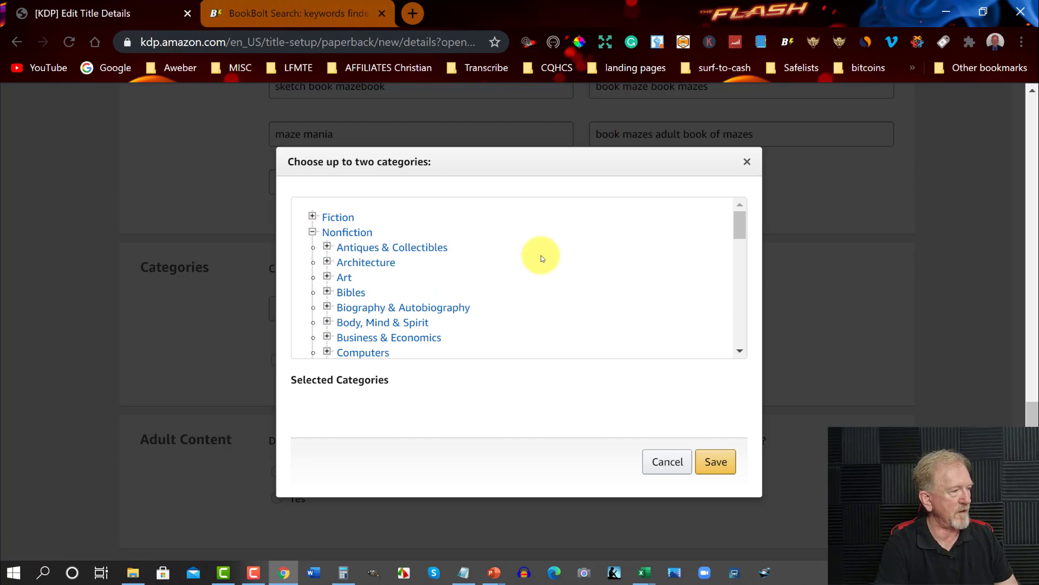
scroll(539, 255, down, 1)
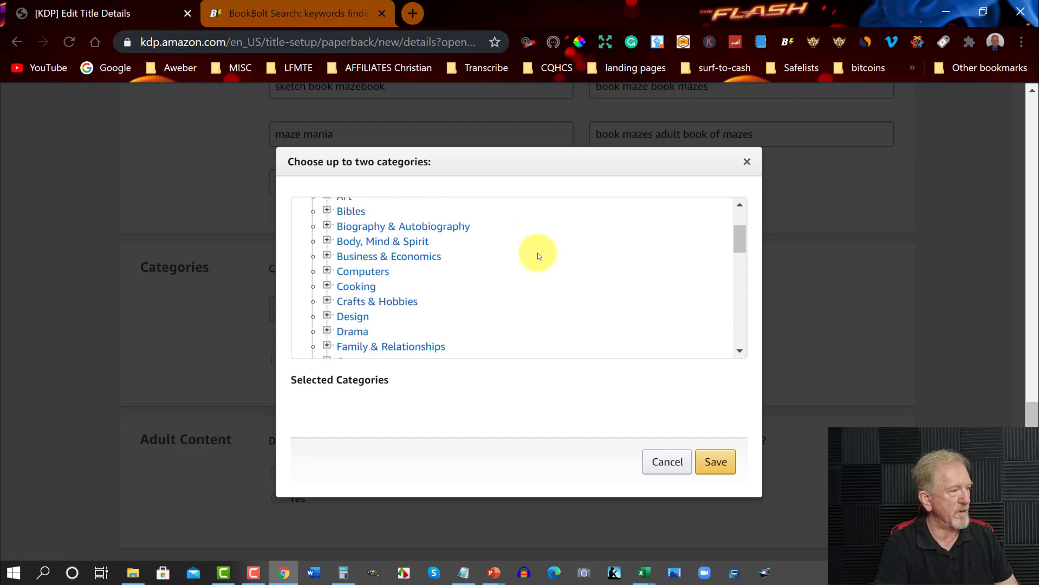
Step: Examine the Design subcategories under Nonfiction for a fitting choice and collapse the group again
click(327, 317)
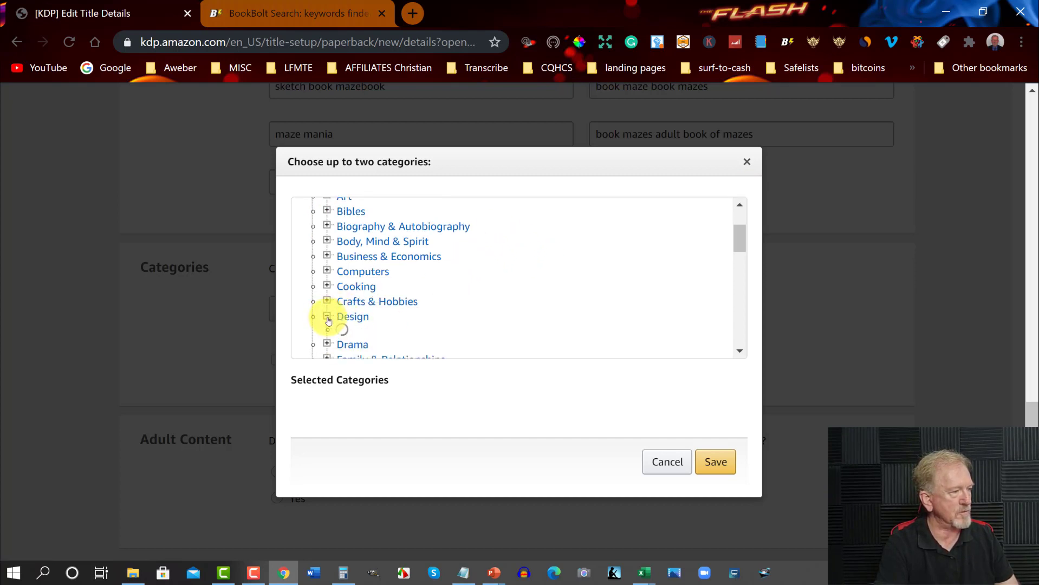
scroll(452, 279, down, 1)
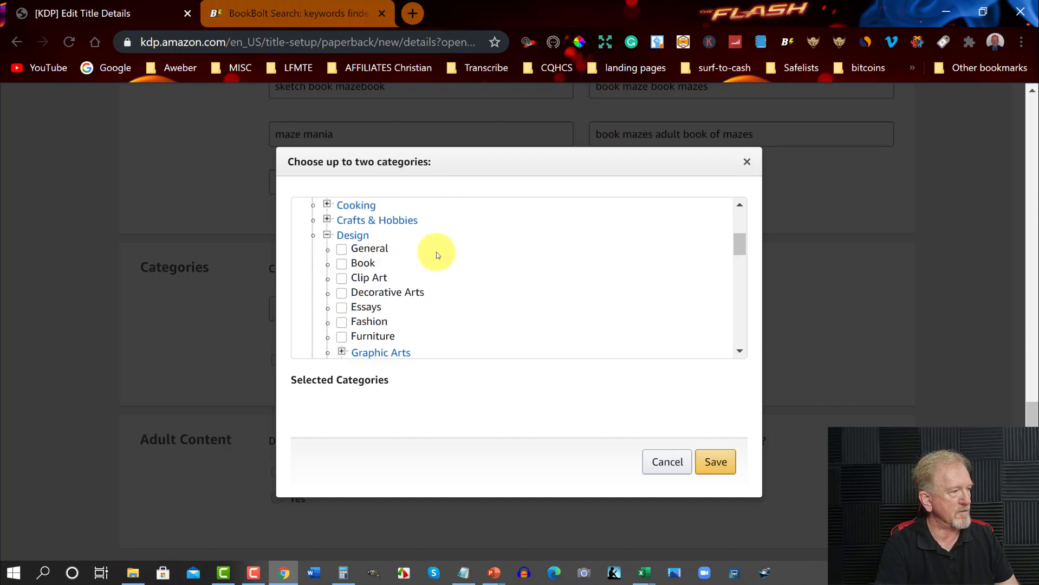
click(327, 236)
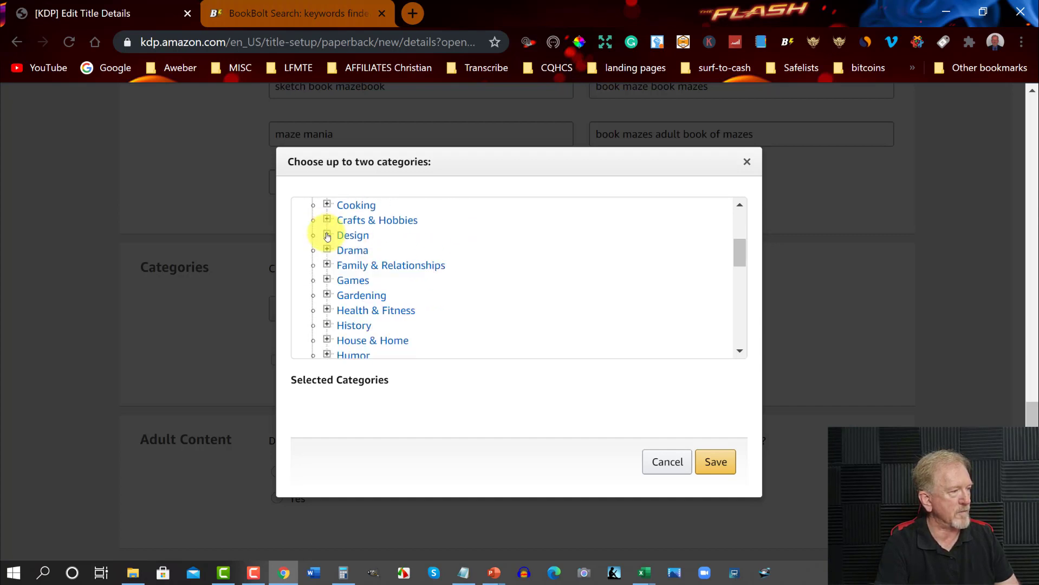
Step: Look through the rest of the Nonfiction categories for one that suits a maze puzzle book
scroll(434, 256, down, 2)
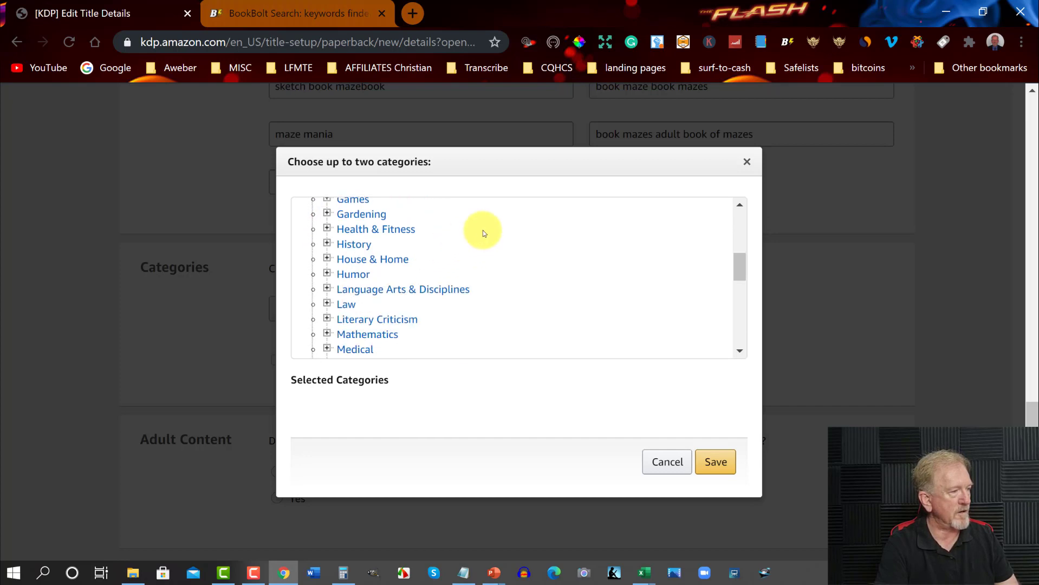
scroll(483, 233, down, 2)
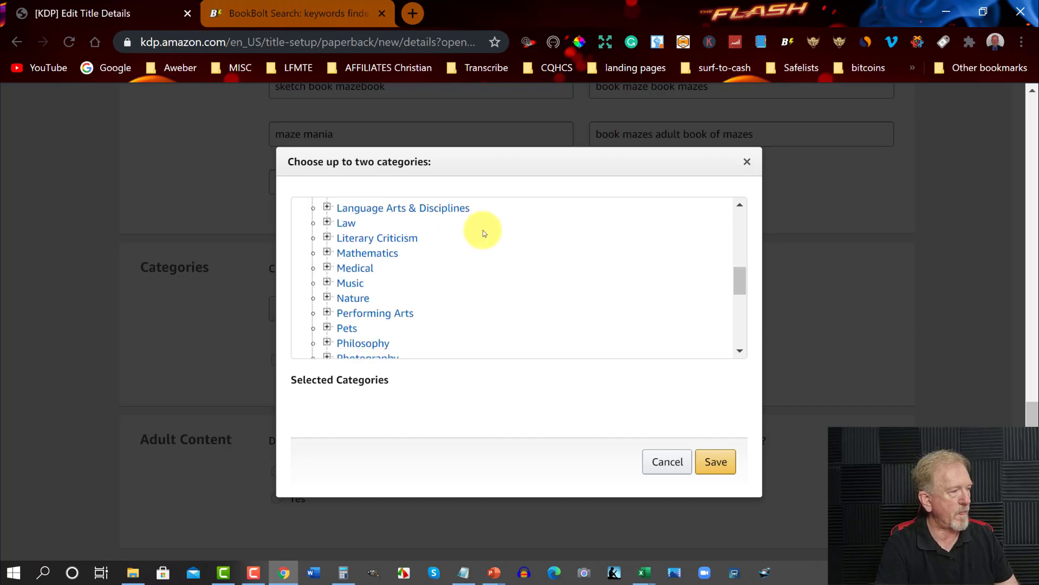
scroll(483, 233, down, 2)
scroll(483, 233, up, 2)
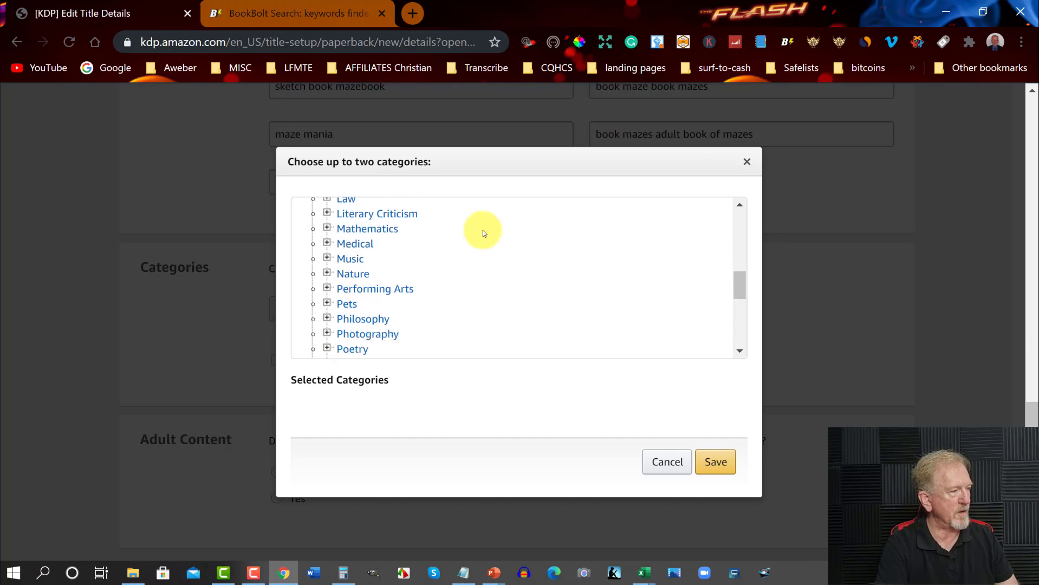
scroll(483, 233, down, 2)
scroll(483, 232, down, 2)
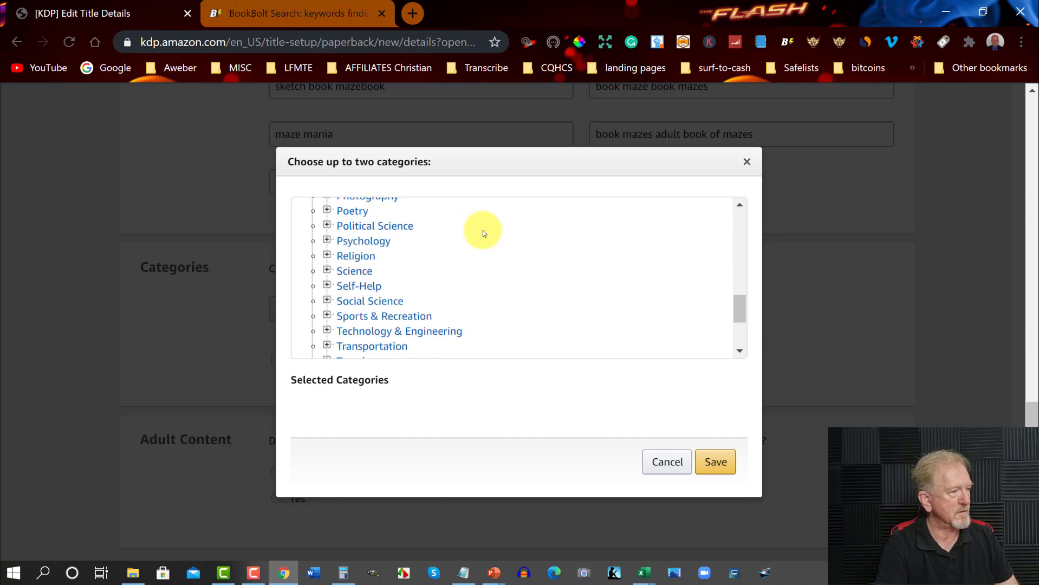
scroll(483, 233, up, 4)
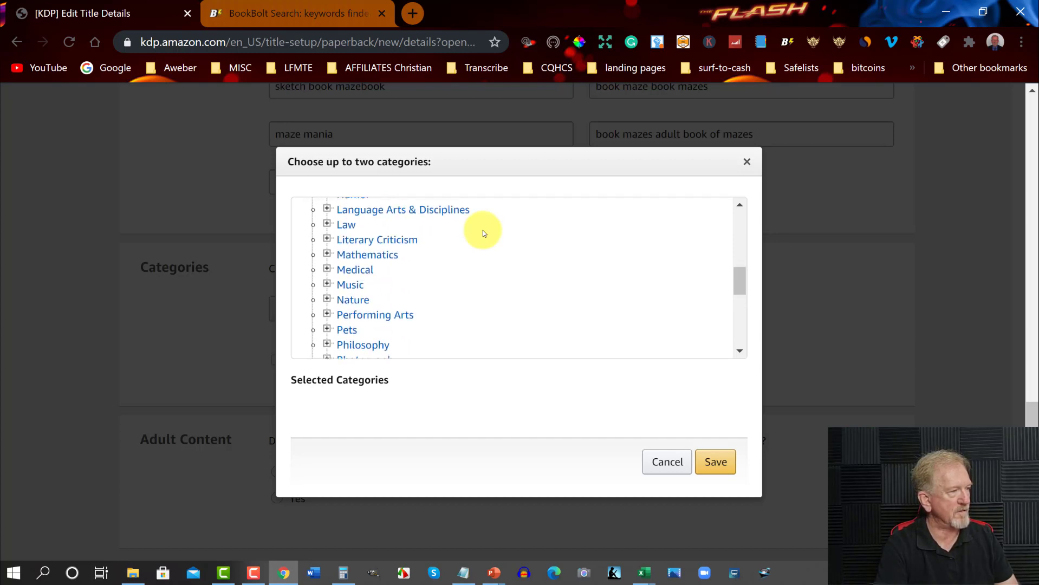
scroll(483, 231, up, 8)
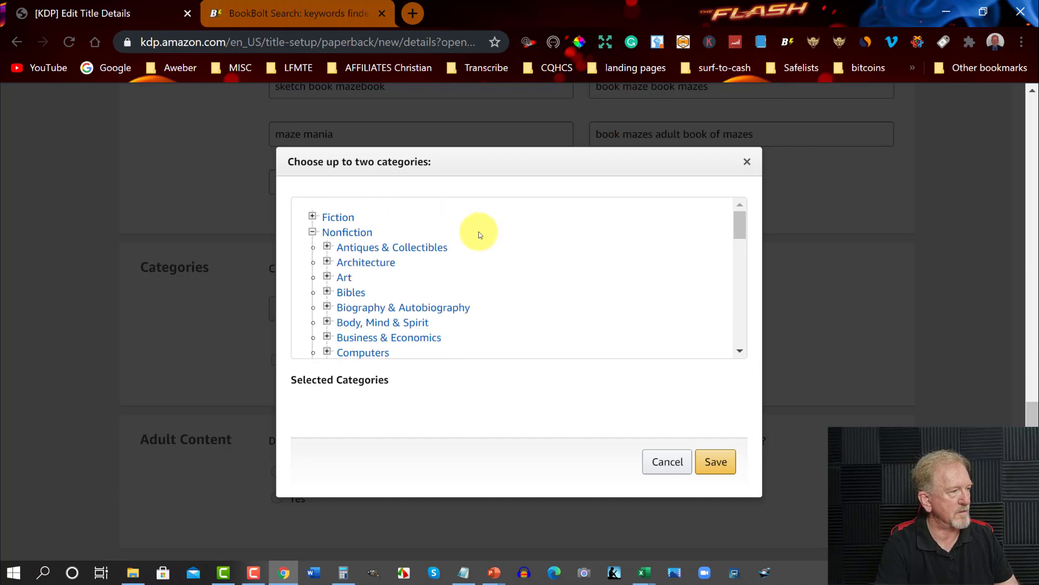
Step: Examine the Art subcategories under Nonfiction for one that suits a maze puzzle book and collapse the group again
click(346, 278)
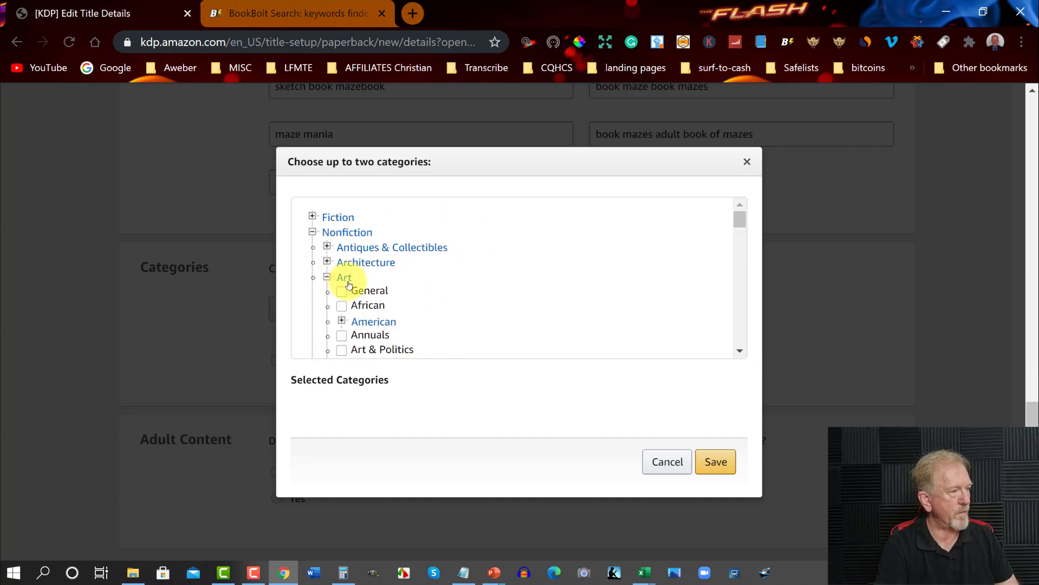
scroll(495, 282, down, 5)
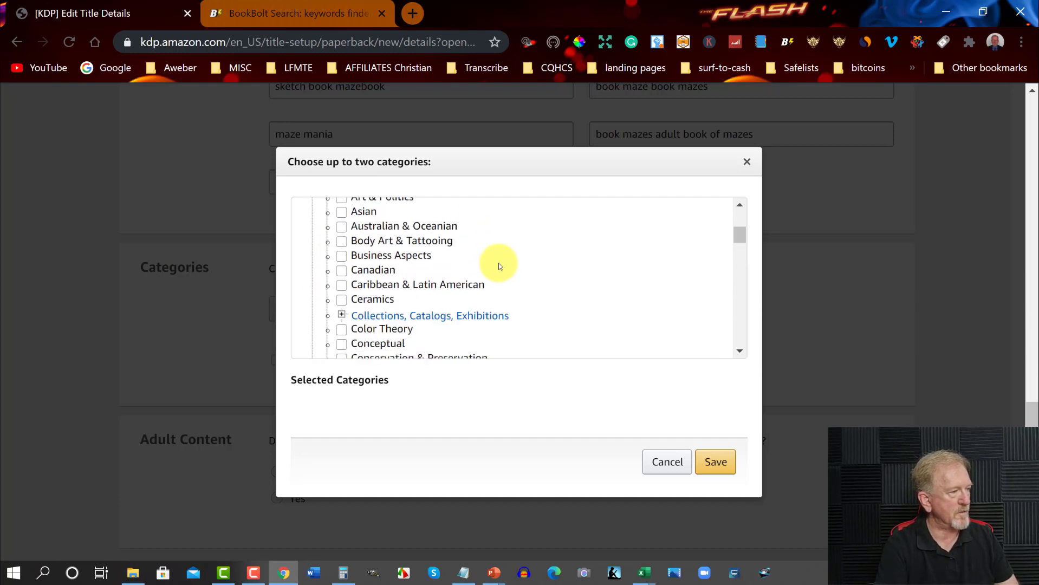
scroll(499, 266, down, 5)
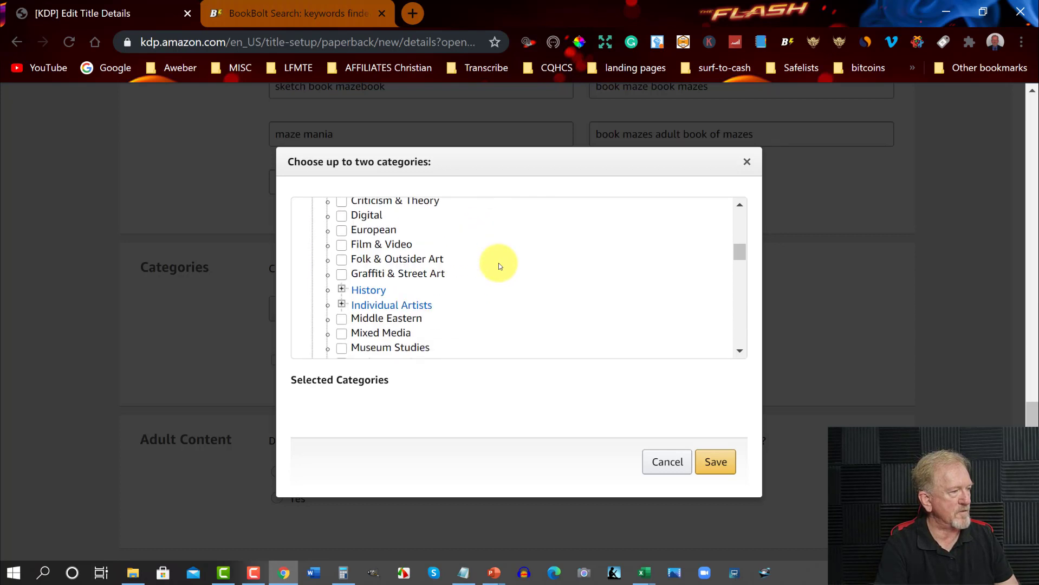
scroll(499, 266, down, 3)
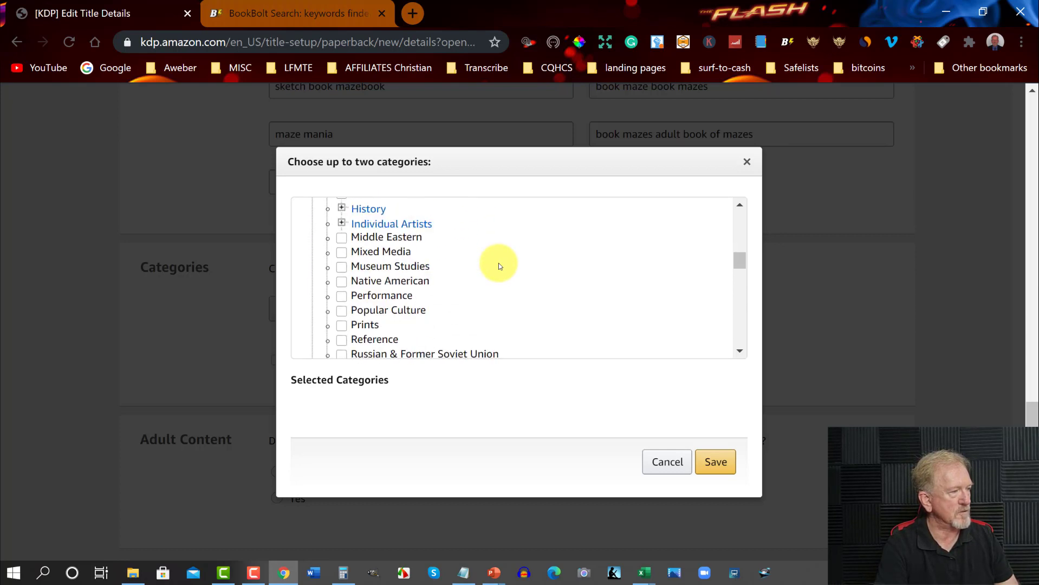
scroll(498, 265, down, 3)
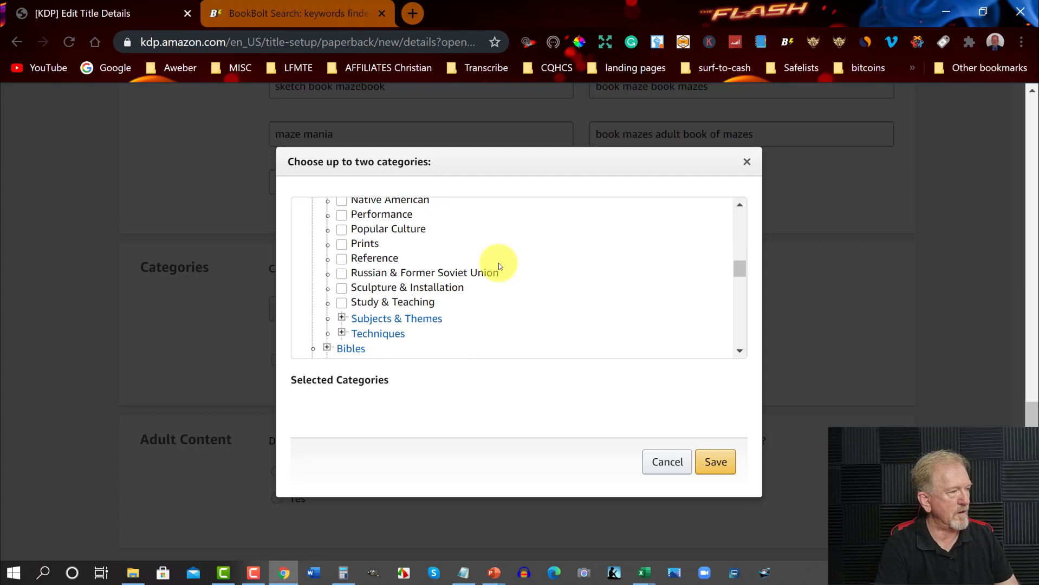
scroll(498, 265, up, 3)
scroll(499, 265, up, 5)
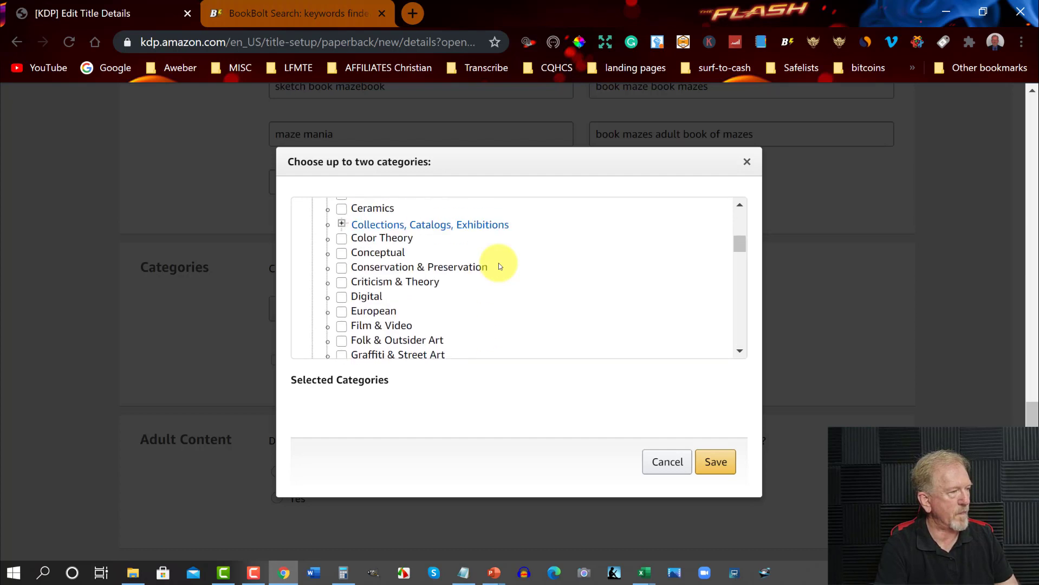
scroll(498, 266, up, 5)
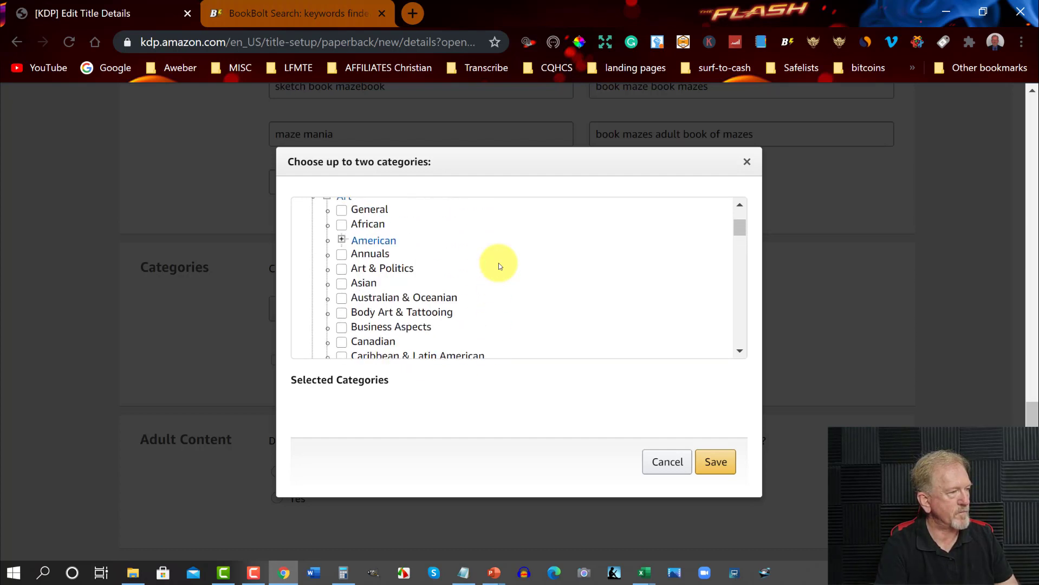
scroll(498, 266, up, 3)
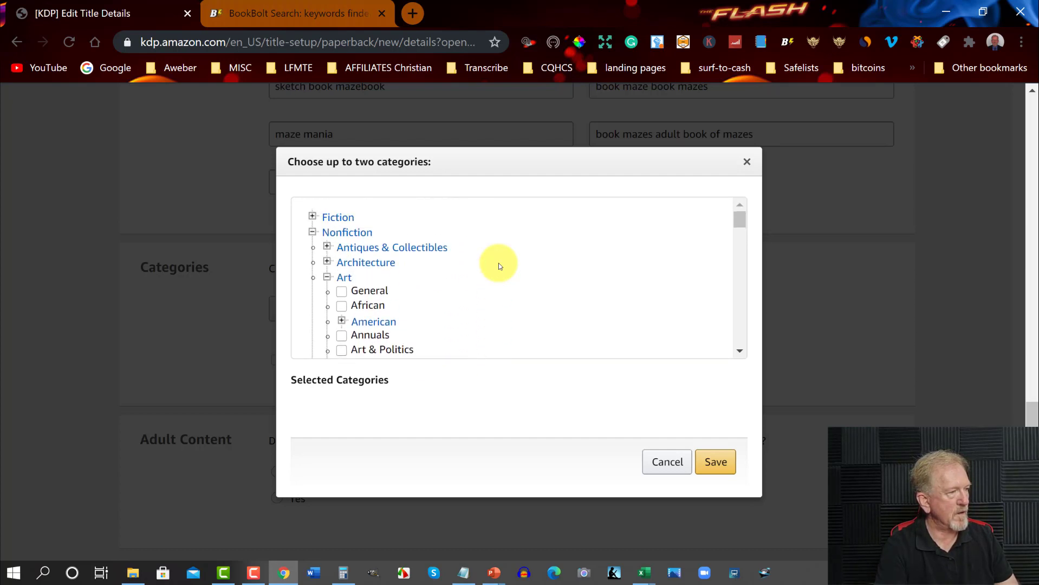
click(328, 277)
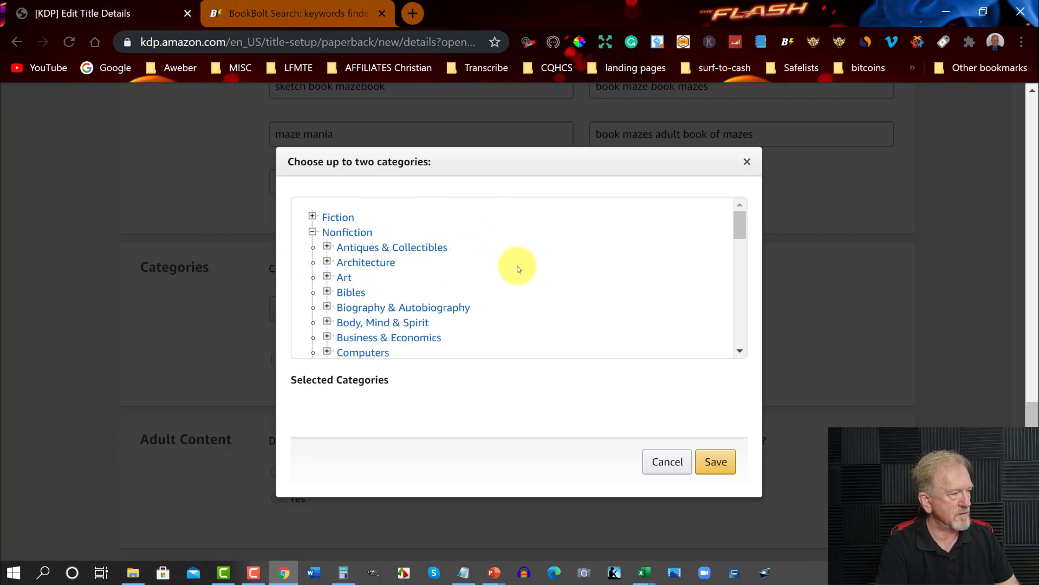
Step: Expand the Design group under Nonfiction and select Book as the first browse category
scroll(517, 269, down, 3)
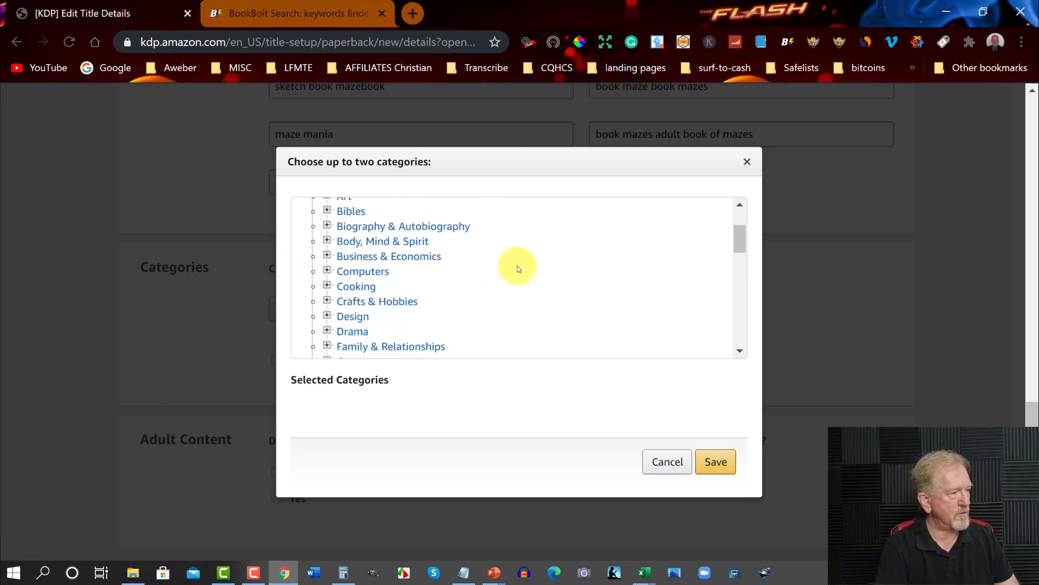
click(327, 316)
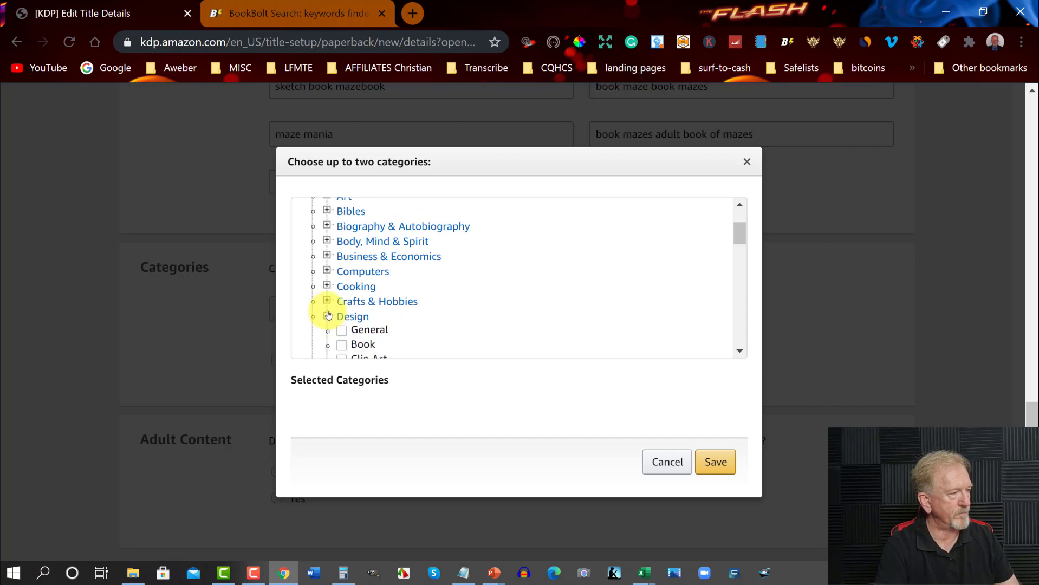
scroll(539, 255, down, 2)
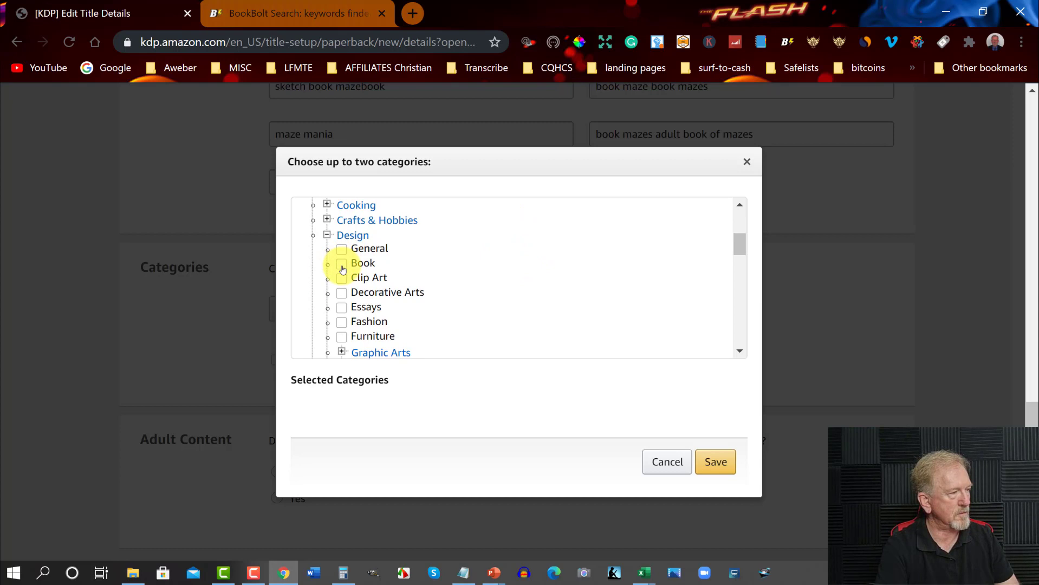
click(341, 264)
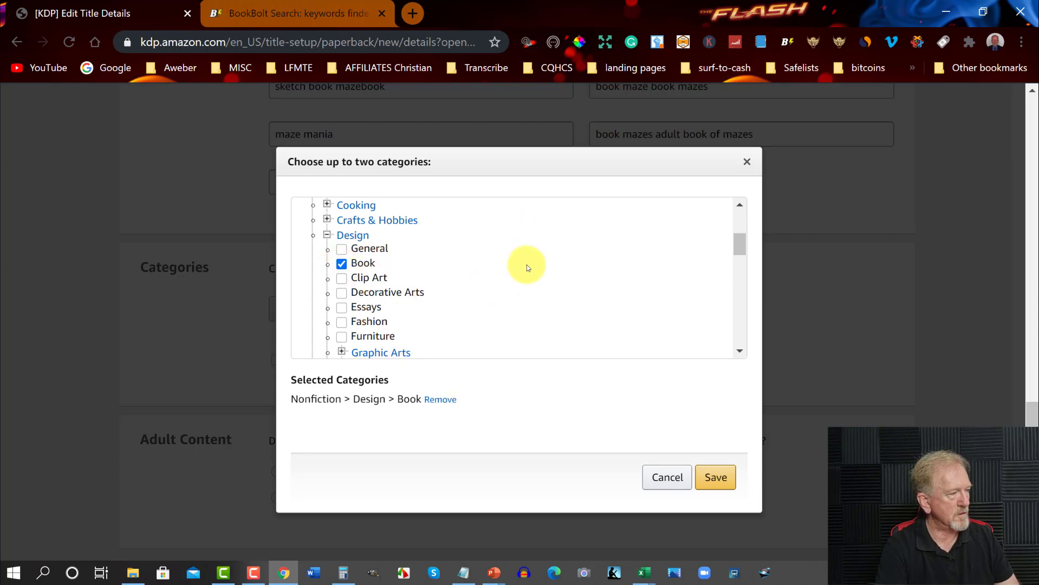
Step: Look through the remaining Nonfiction categories and the Juvenile Fiction group for a second category that suits the maze book
scroll(525, 264, down, 1)
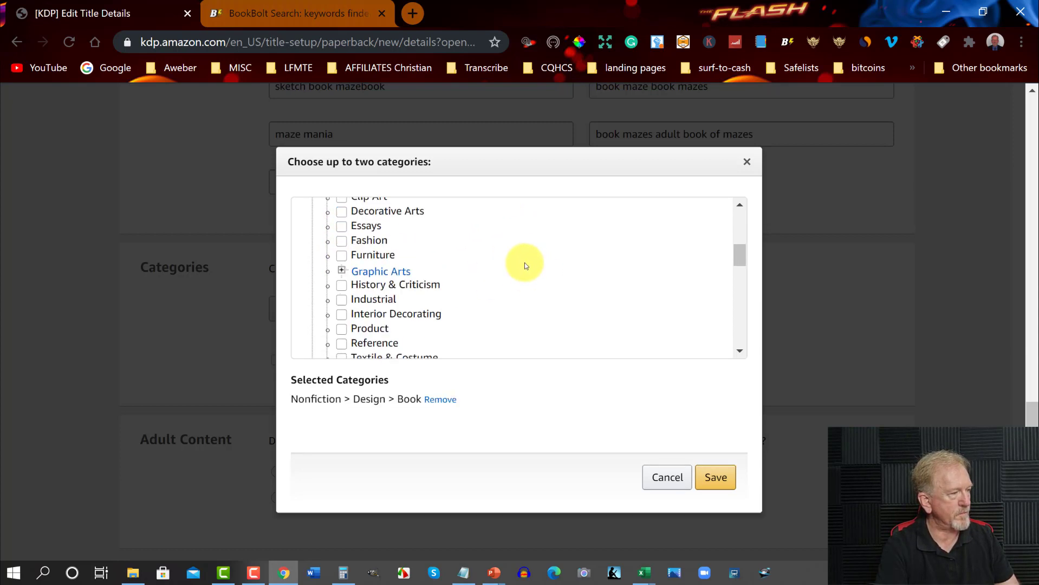
scroll(525, 266, down, 1)
scroll(525, 265, down, 1)
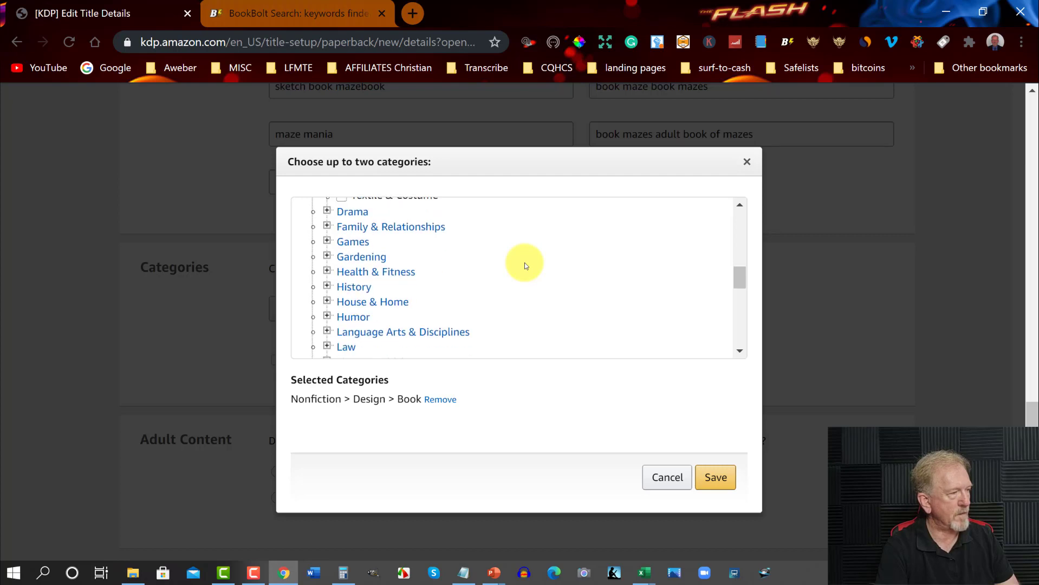
scroll(526, 266, down, 1)
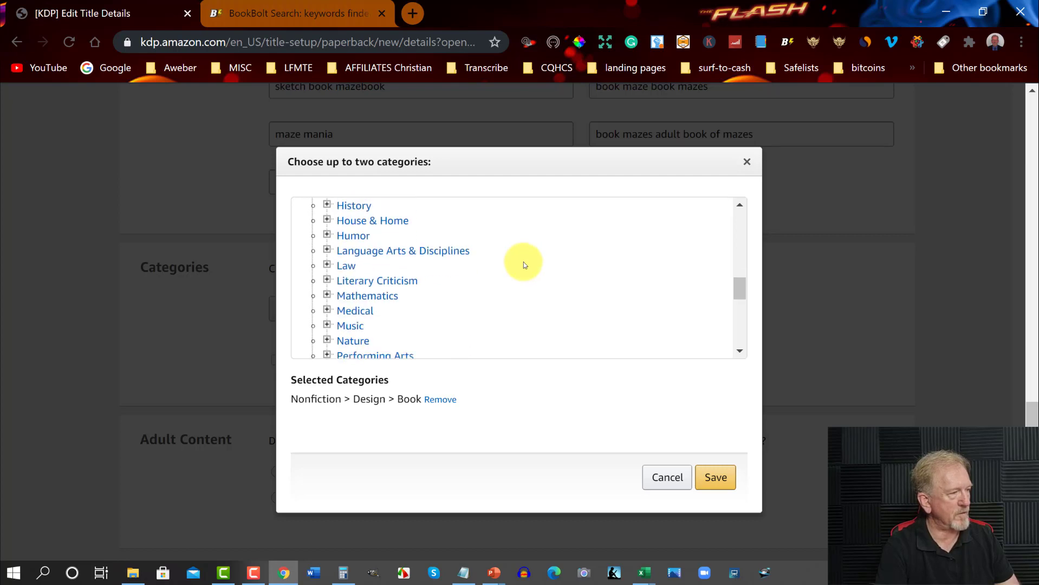
scroll(523, 261, down, 2)
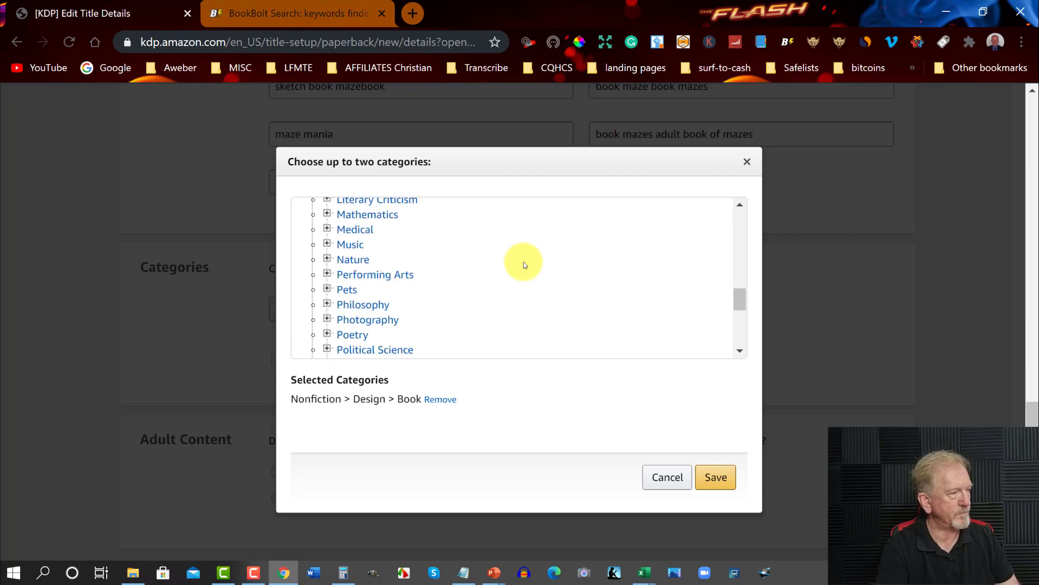
scroll(521, 263, down, 2)
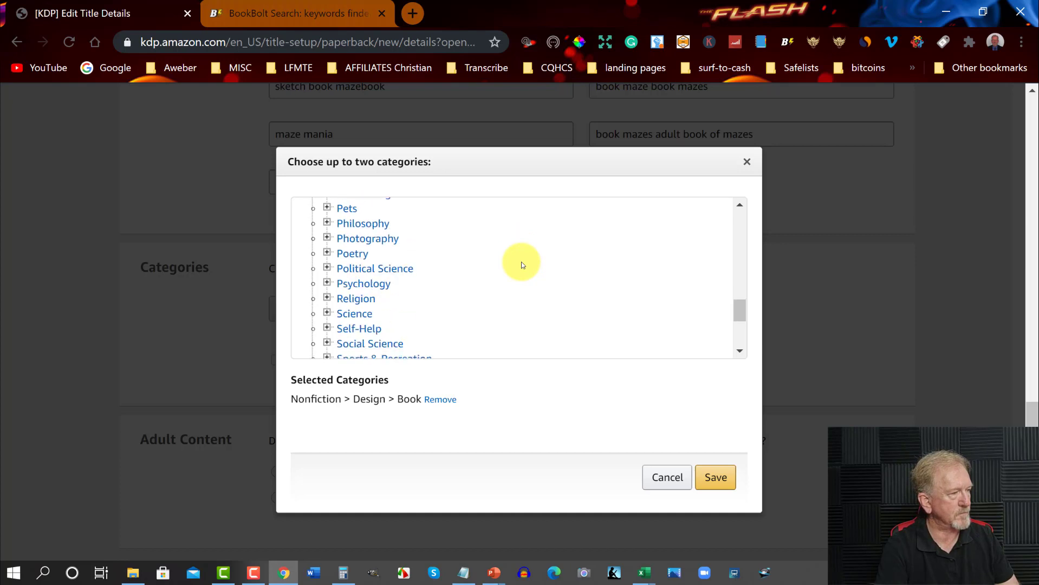
scroll(522, 264, down, 2)
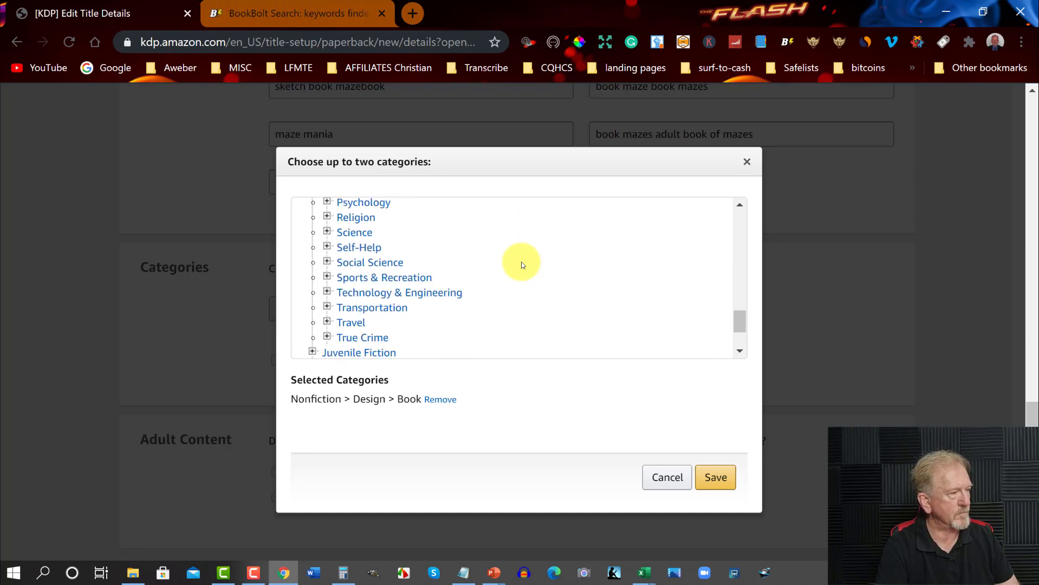
scroll(521, 262, down, 2)
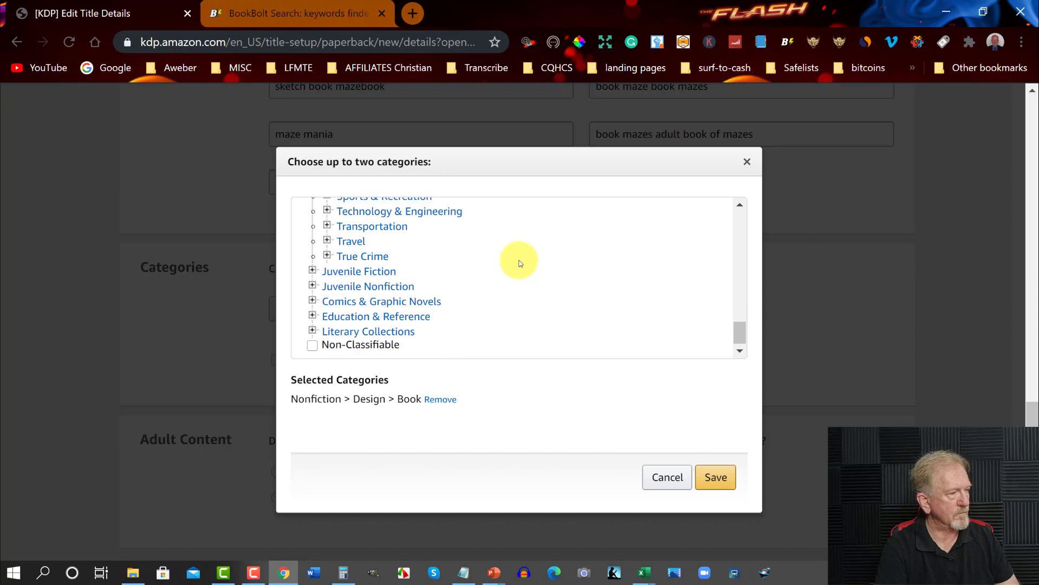
click(312, 270)
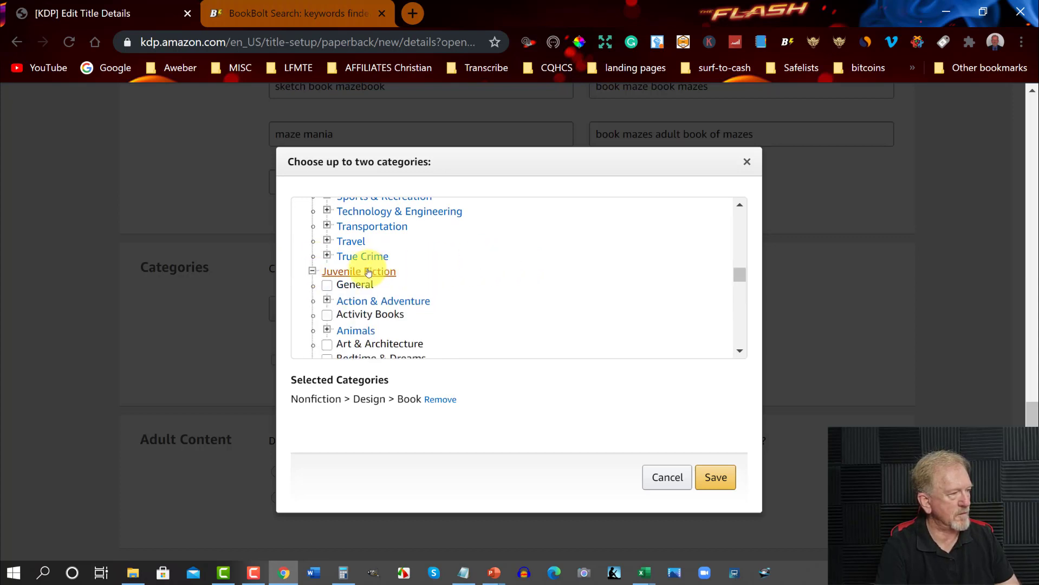
click(312, 272)
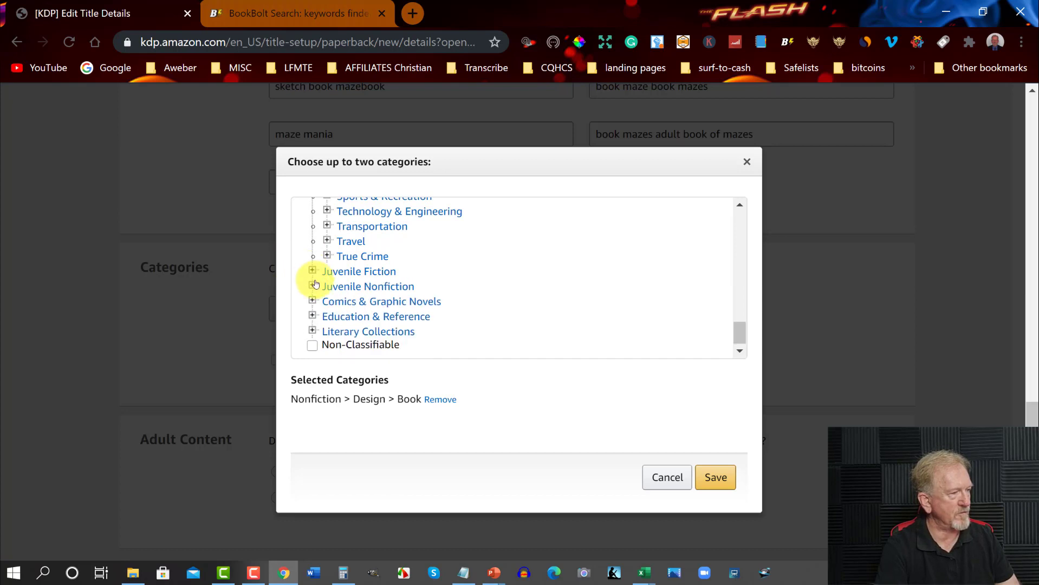
Step: Select Activity Books under Juvenile Nonfiction as the second browse category and save the category selection
click(312, 286)
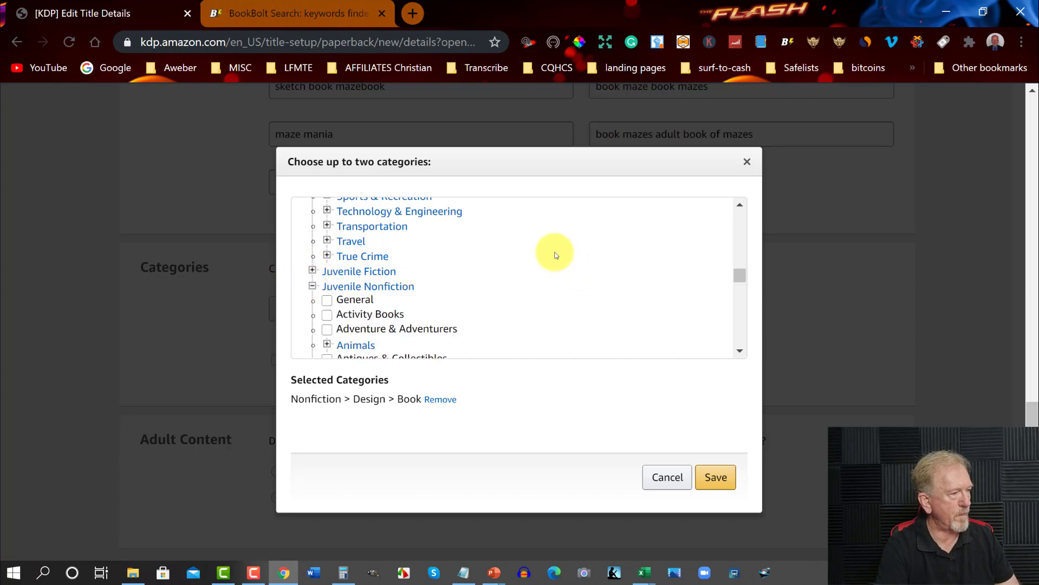
scroll(553, 253, down, 2)
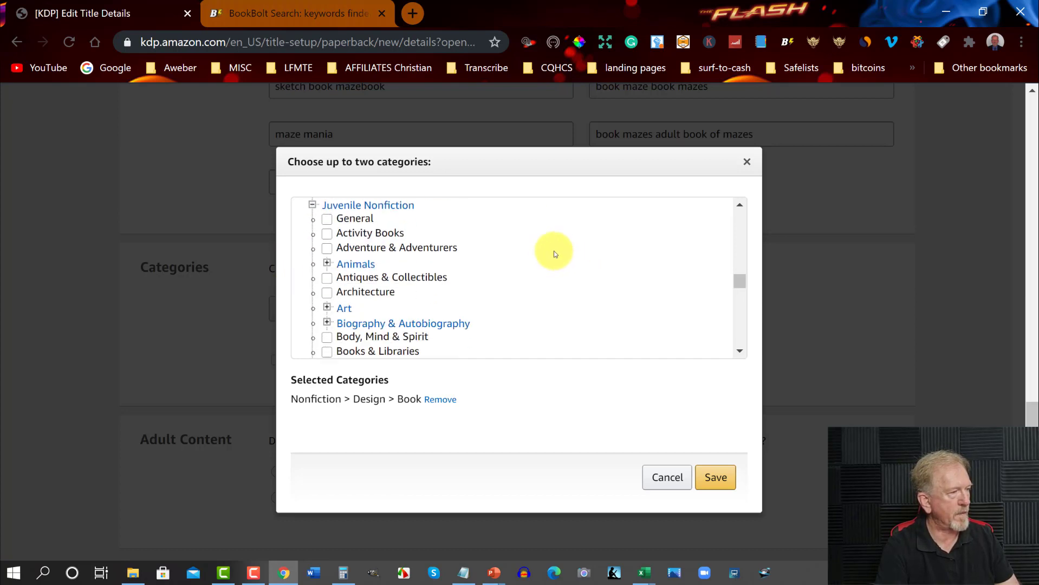
click(328, 234)
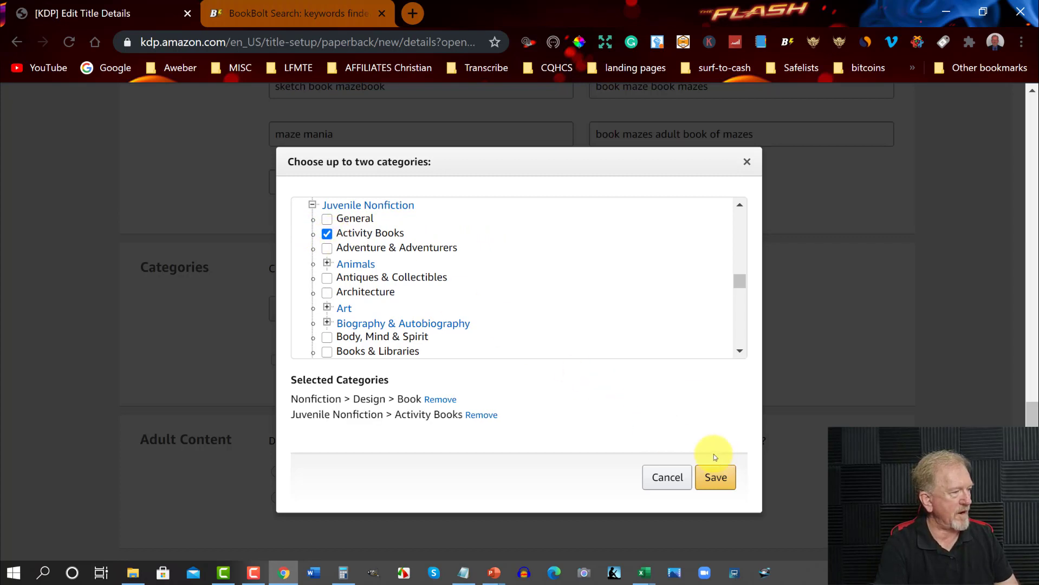
scroll(558, 260, down, 10)
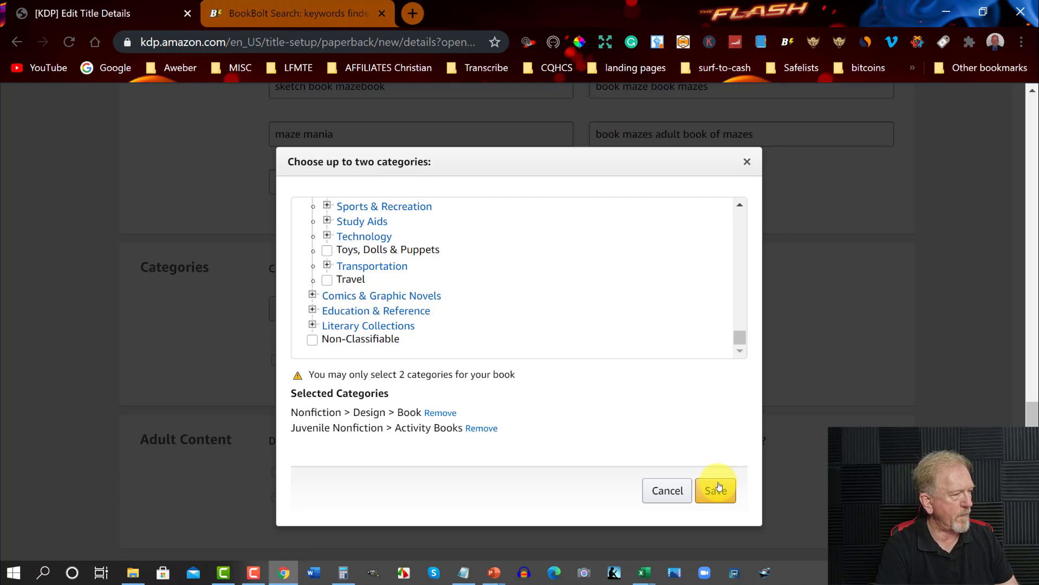
click(718, 487)
click(555, 268)
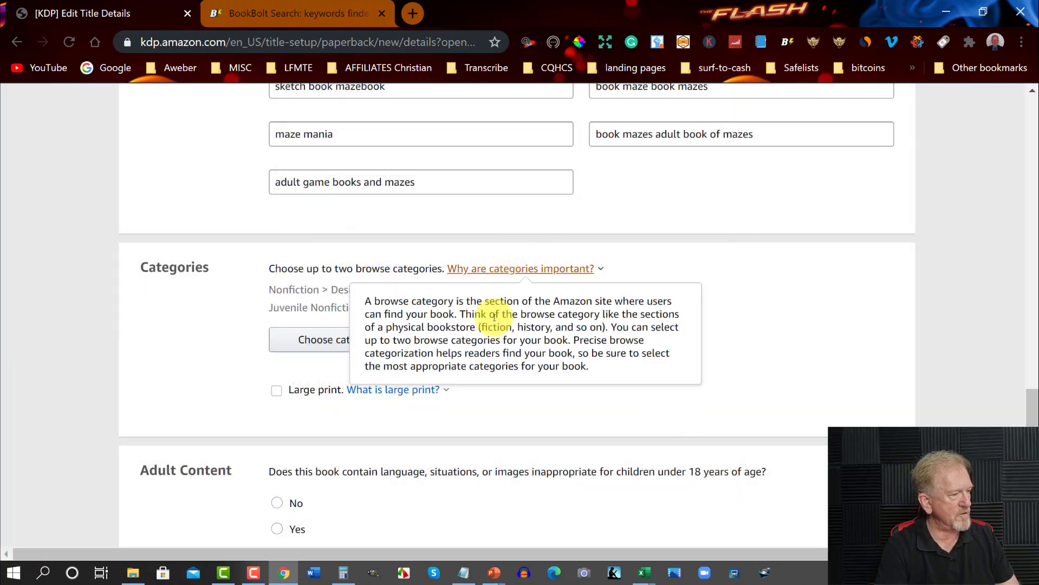
click(721, 354)
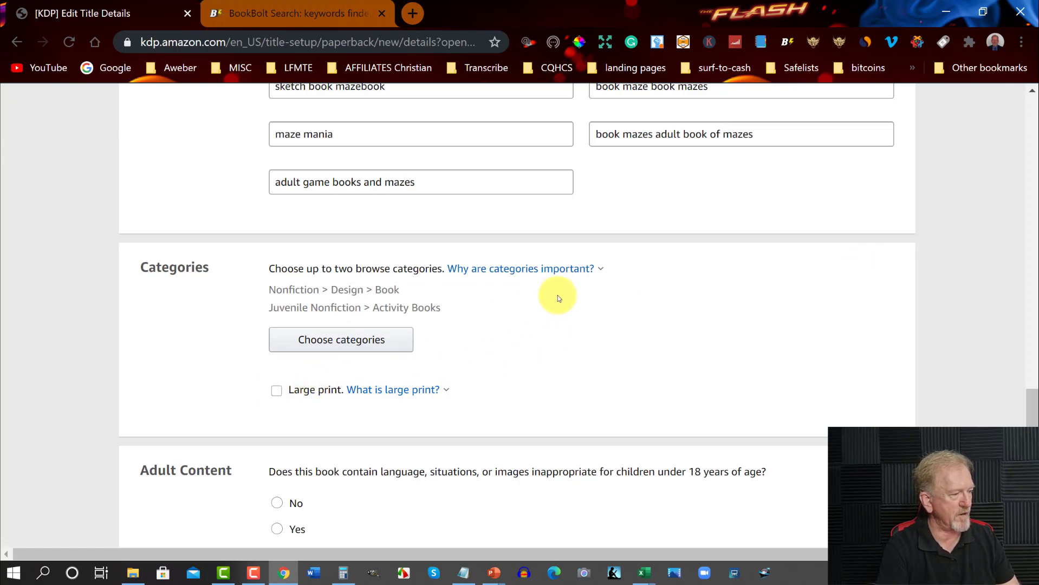
Step: Answer No to the adult content question, then save the paperback details and continue to the Paperback Content page
scroll(560, 296, down, 3)
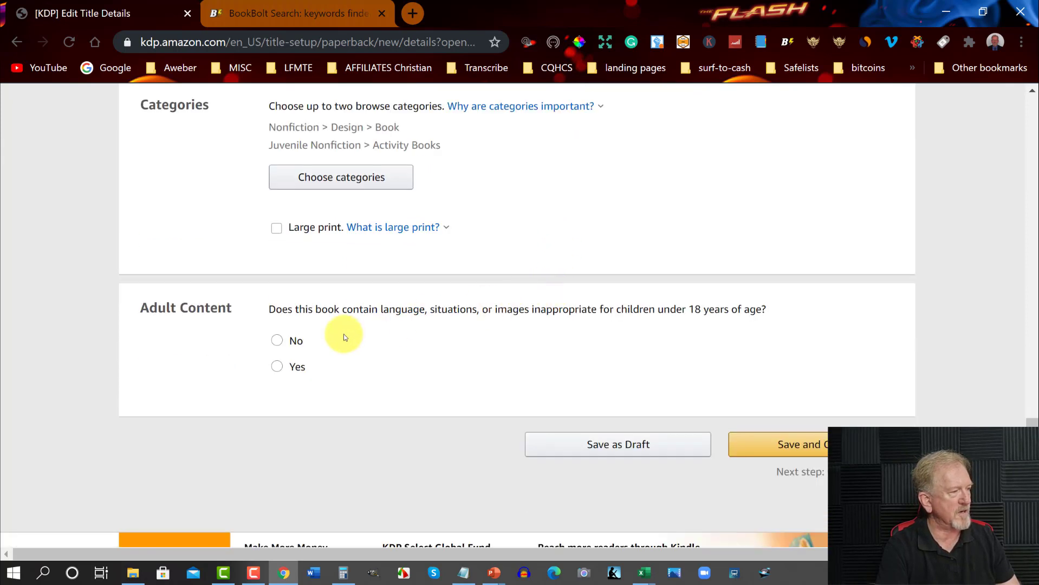
click(277, 340)
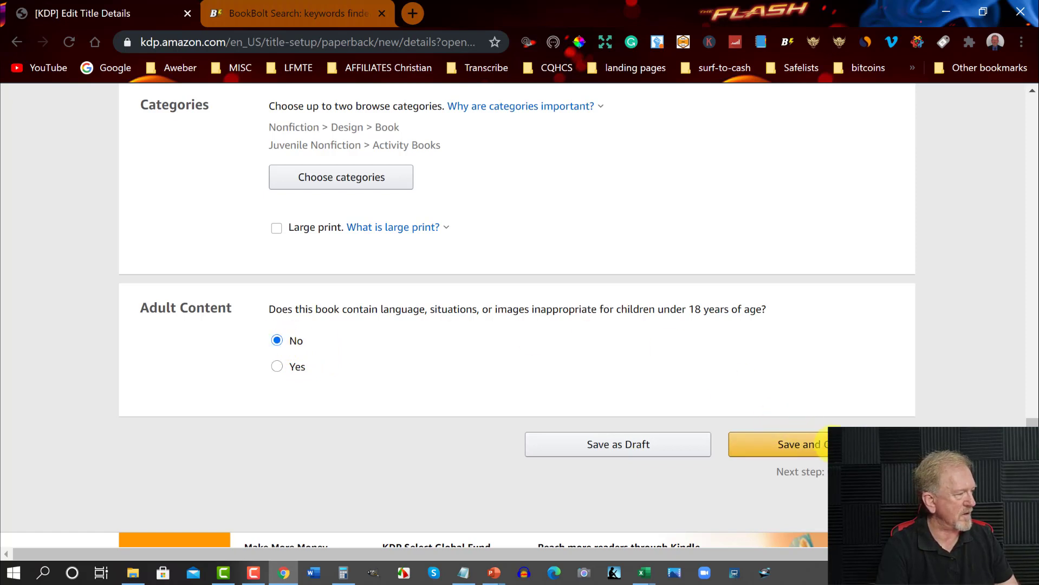
click(840, 441)
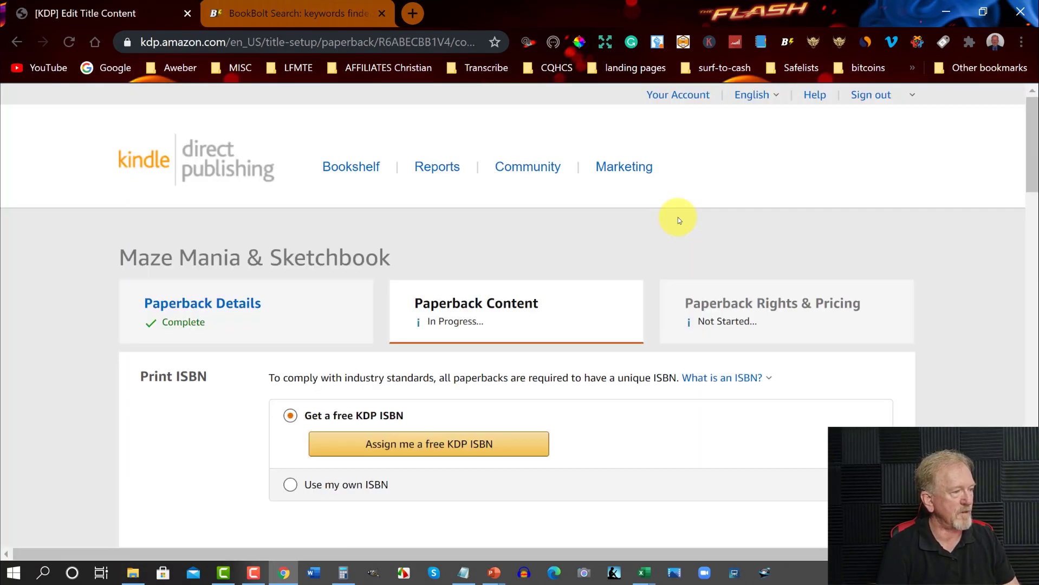
Step: Set the paperback's publication date to 03/15/2021
scroll(677, 217, down, 1)
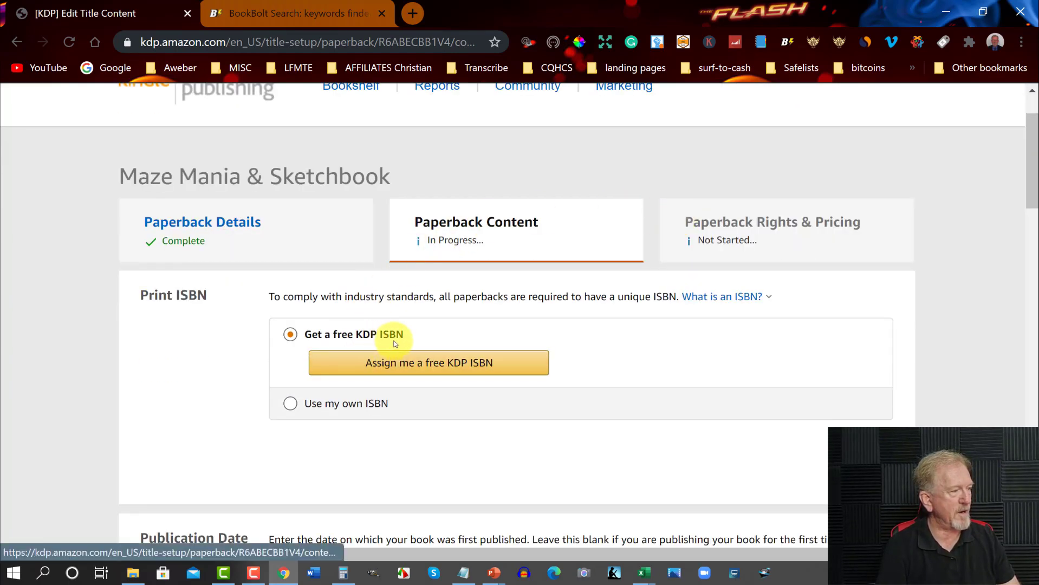
scroll(601, 332, down, 6)
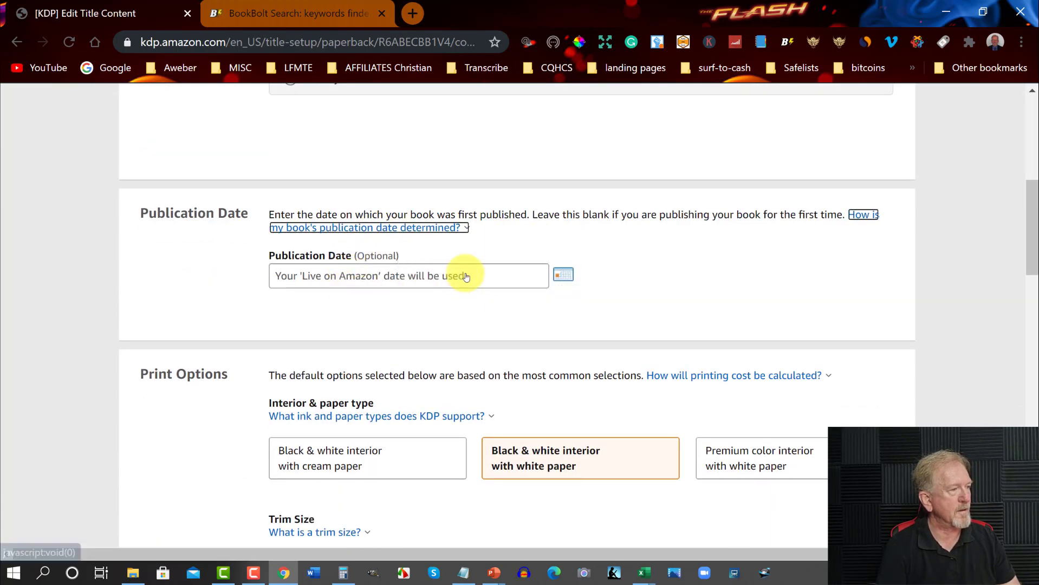
click(564, 277)
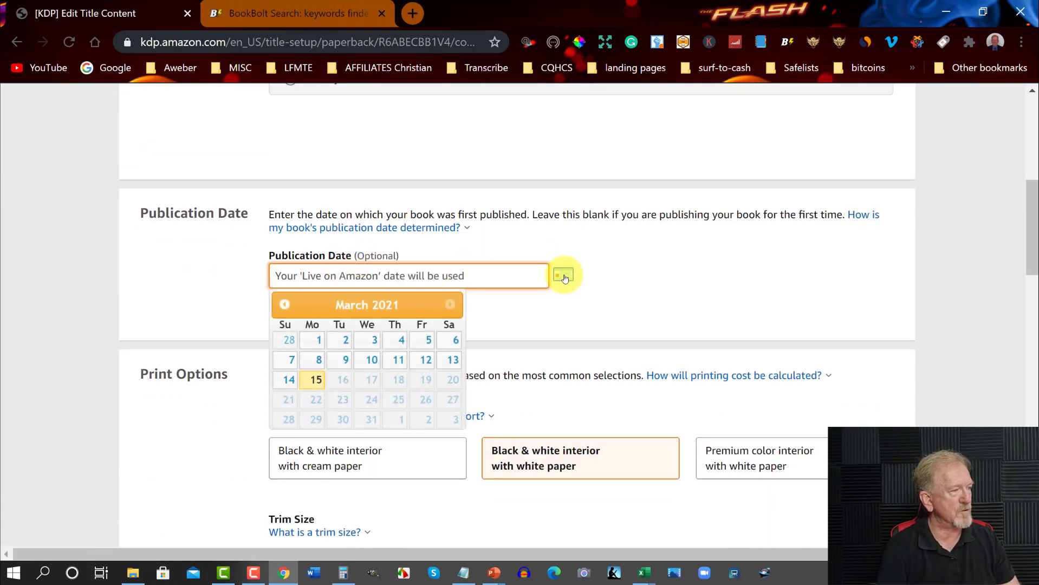
click(315, 380)
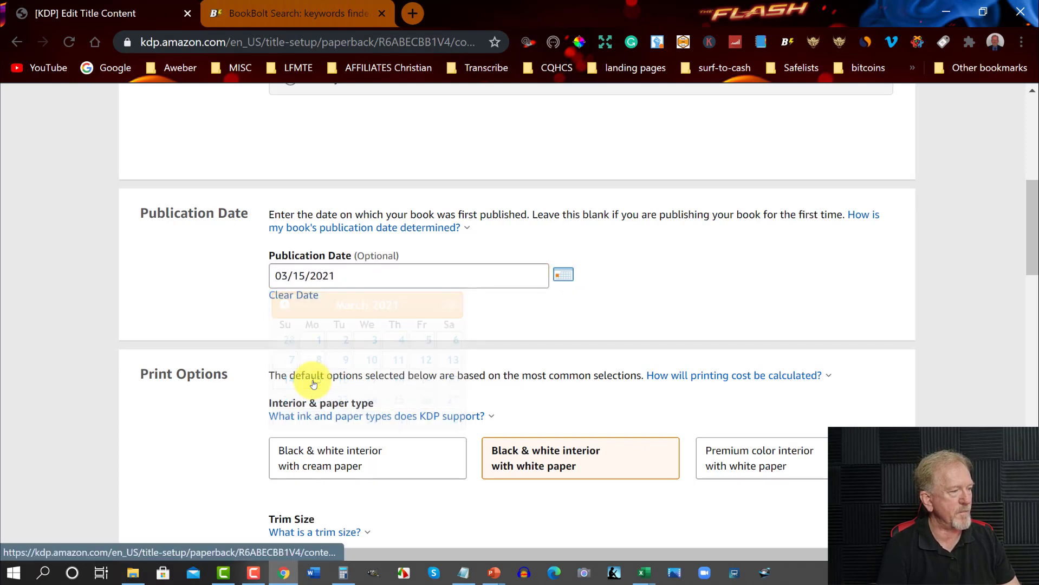
Step: Try the cream-paper and premium color interior options, and switch bleed on before returning it to No Bleed
scroll(661, 231, down, 3)
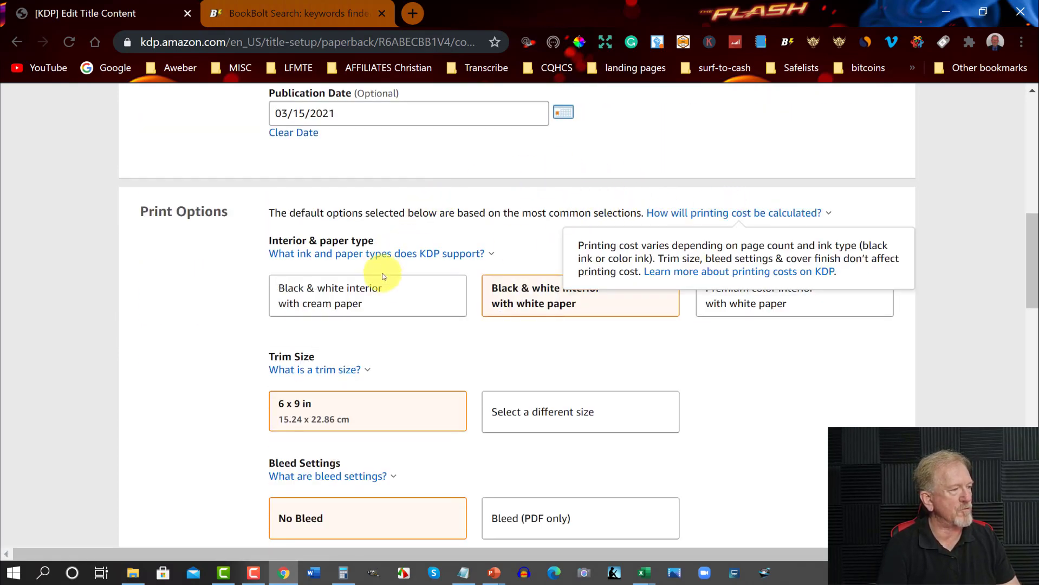
click(431, 301)
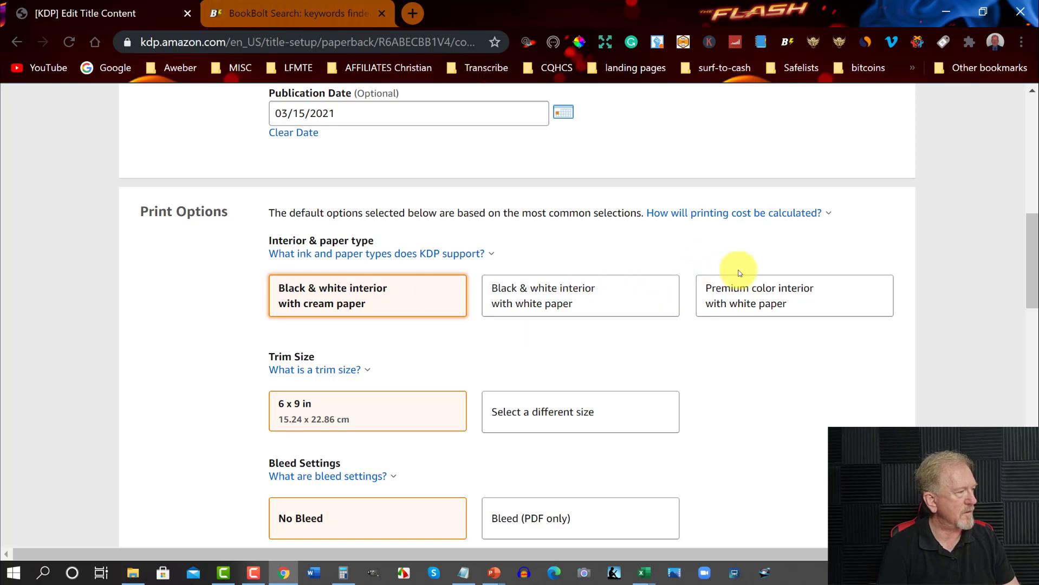
click(791, 294)
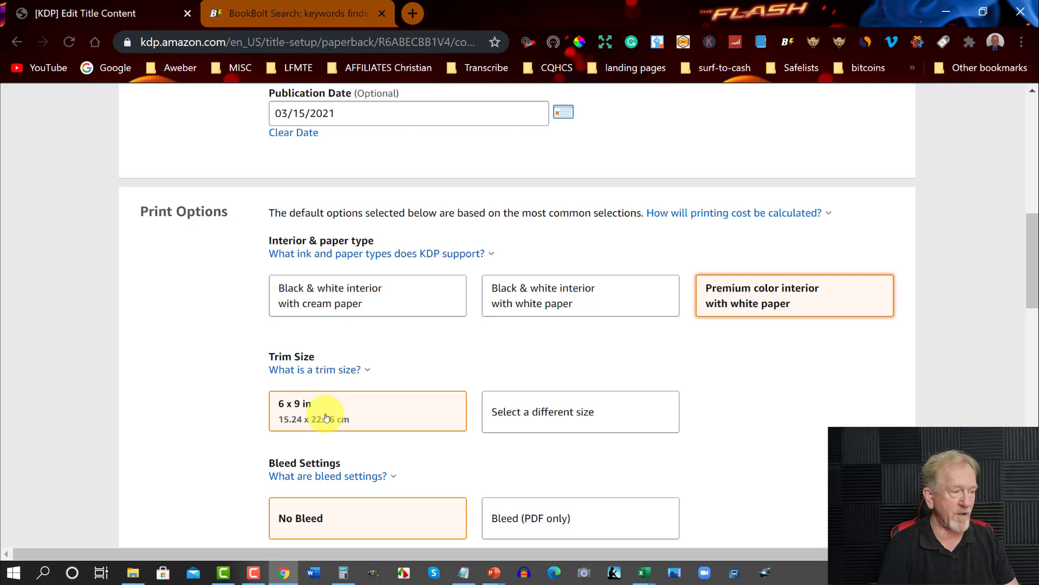
scroll(720, 347, down, 3)
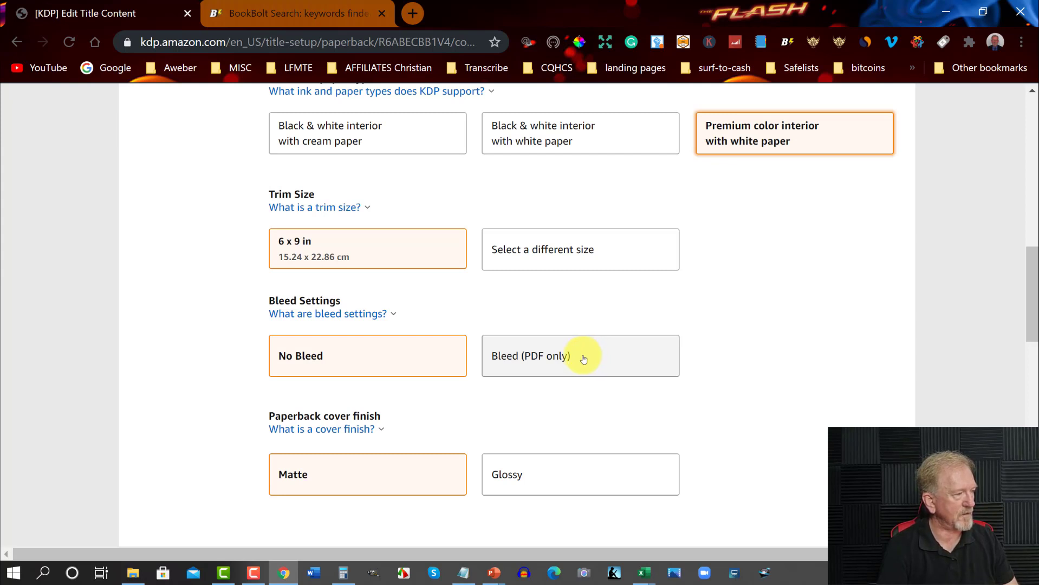
click(612, 358)
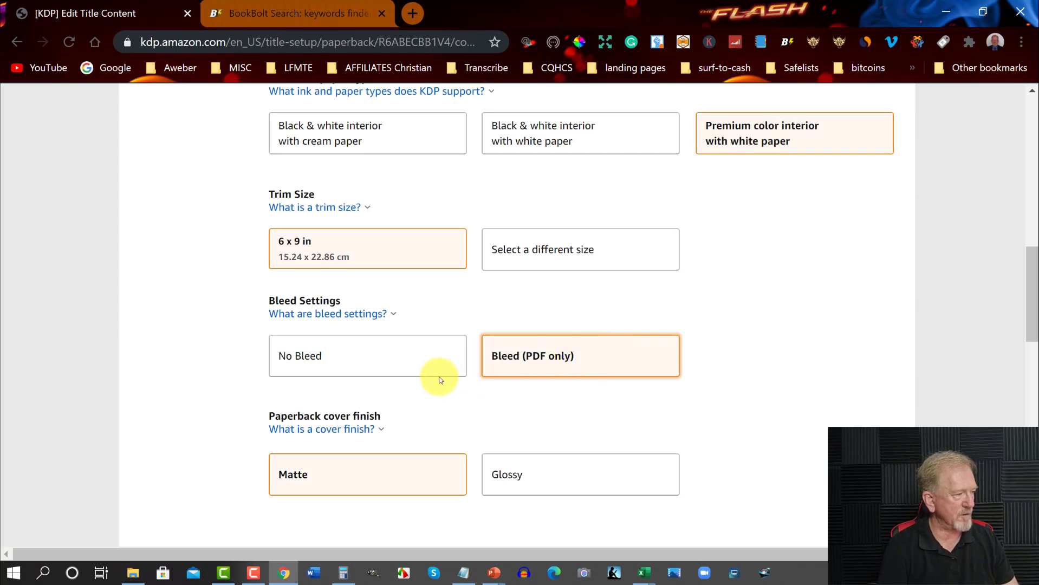
click(419, 361)
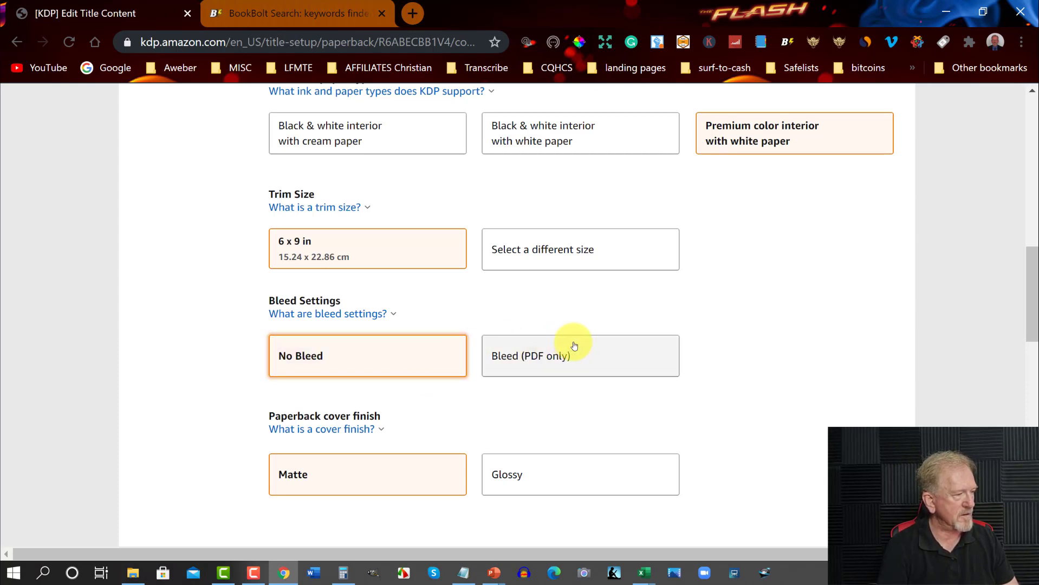
Step: Choose the Glossy paperback cover finish and set the interior to black & white with white paper
scroll(679, 325, down, 2)
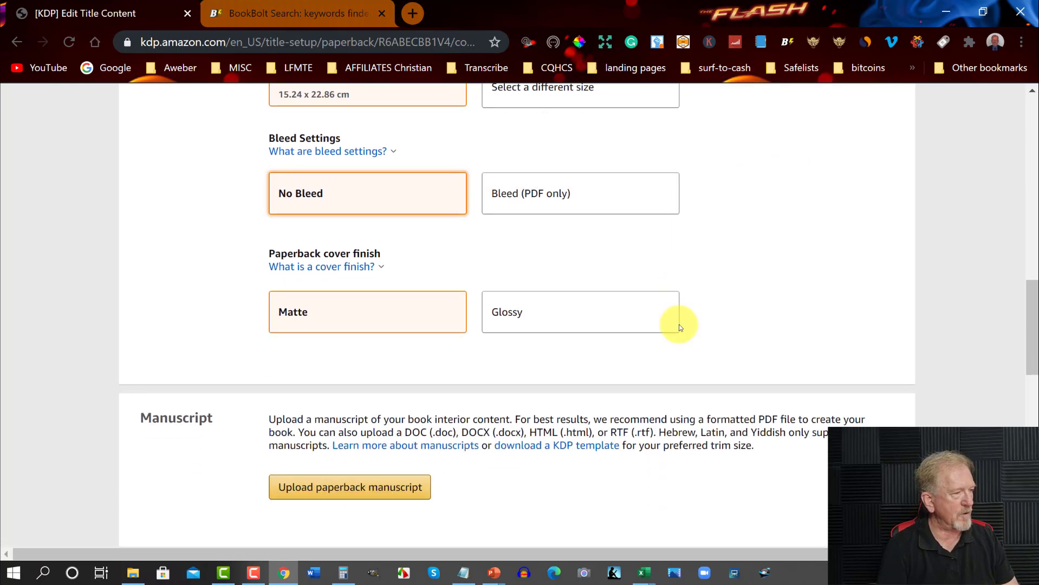
scroll(410, 273, up, 1)
scroll(416, 310, down, 1)
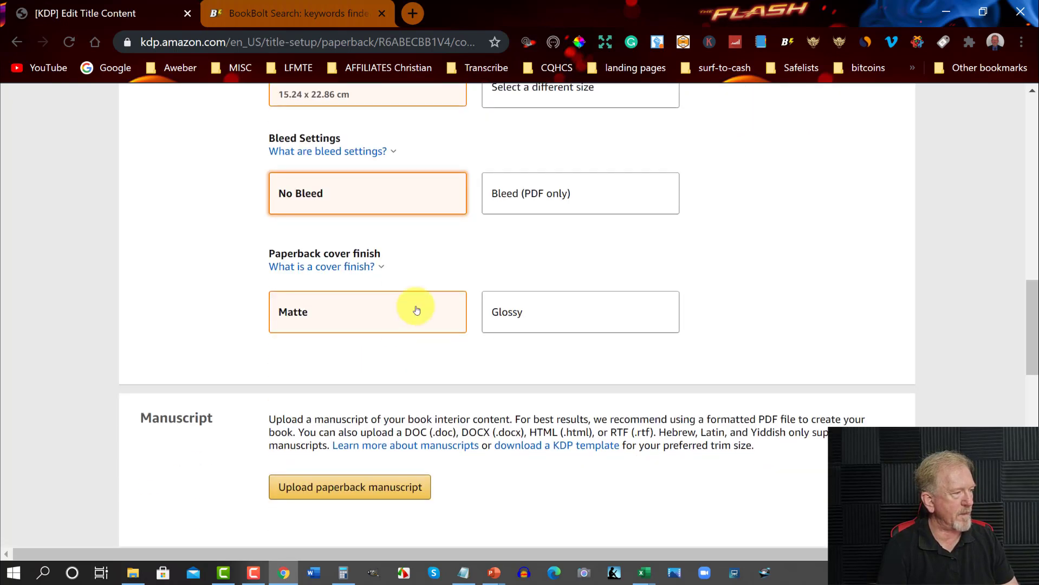
click(570, 319)
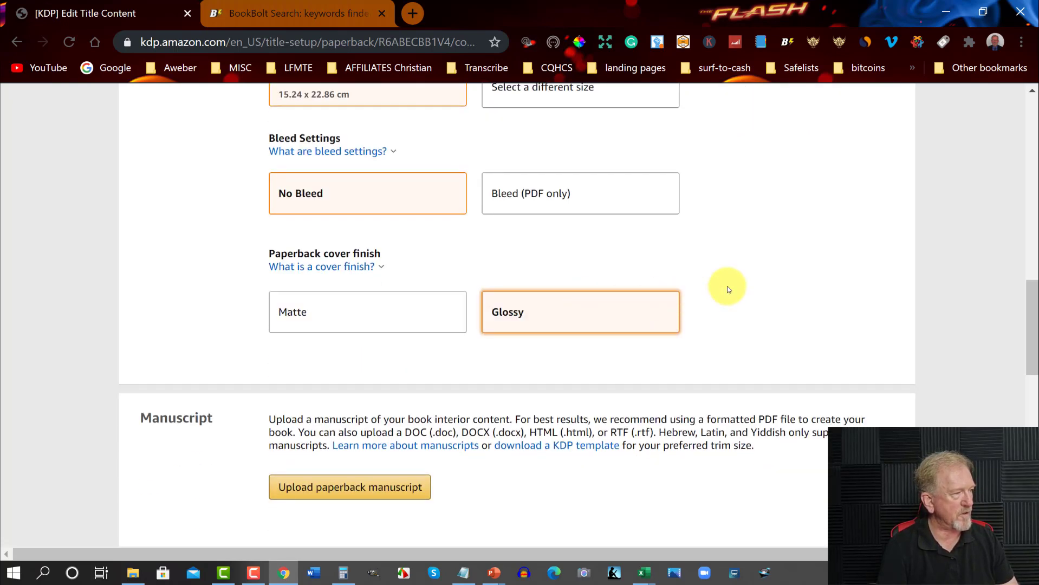
scroll(728, 289, up, 5)
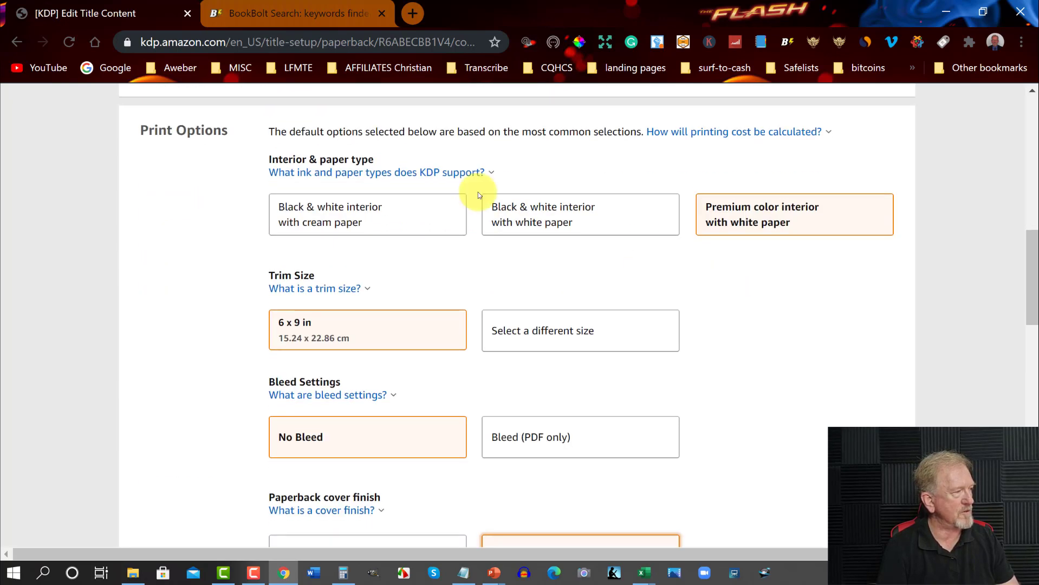
click(574, 214)
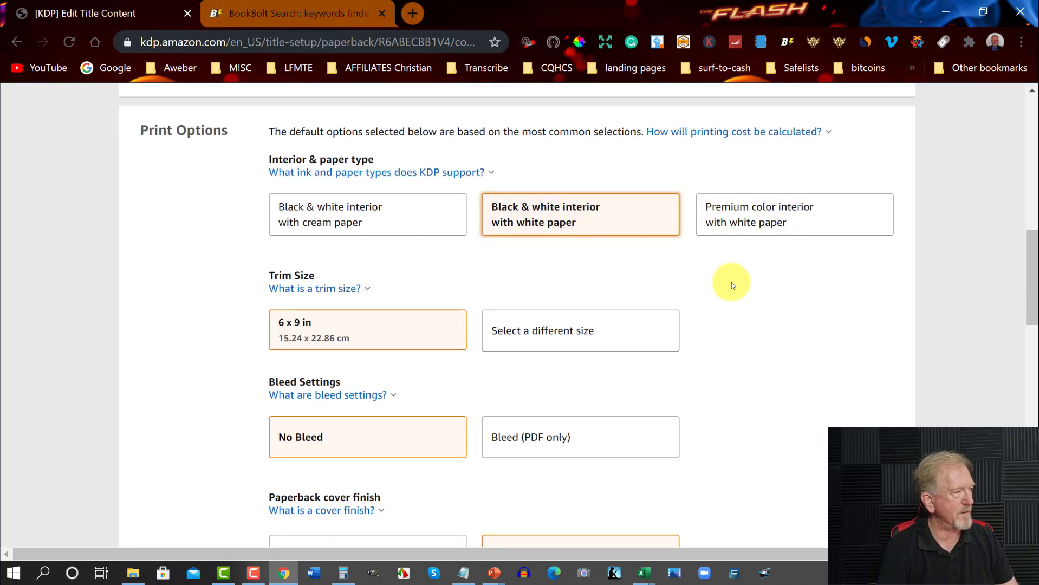
Step: Upload the 121-page-maze file from the Desktop's maze folder as the paperback manuscript
scroll(732, 282, down, 8)
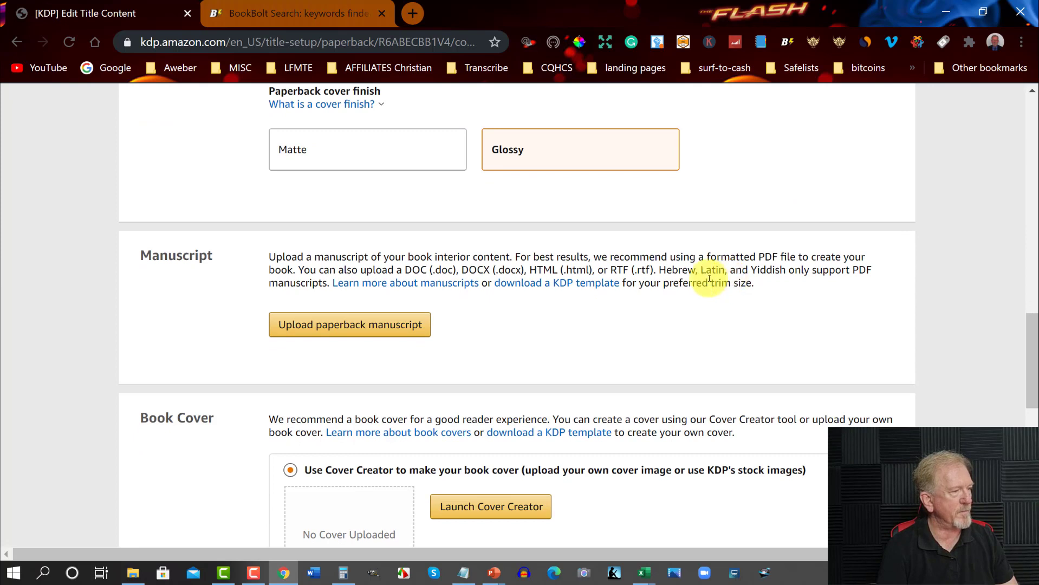
click(381, 326)
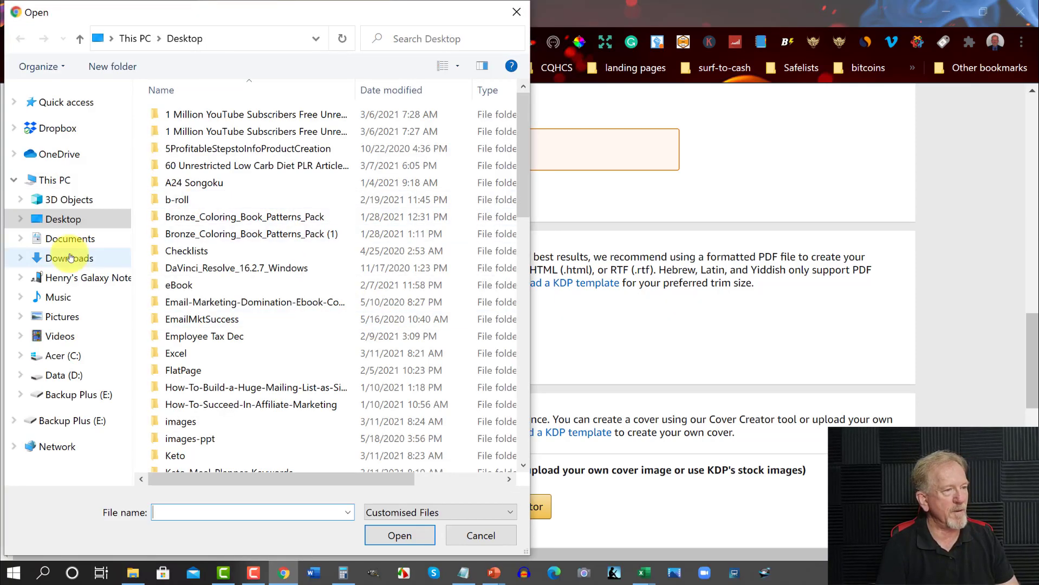
click(65, 222)
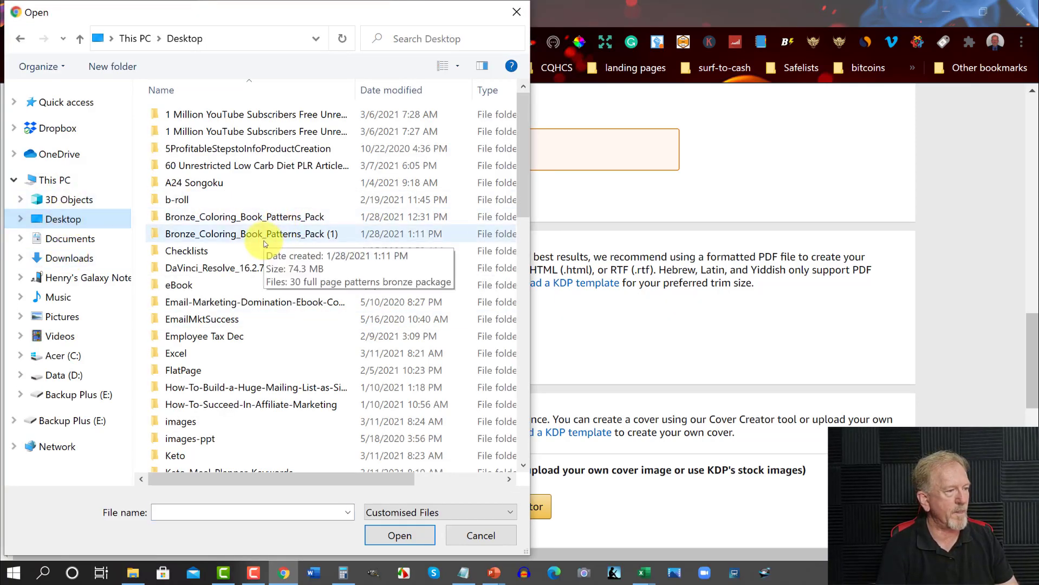
scroll(208, 295, down, 3)
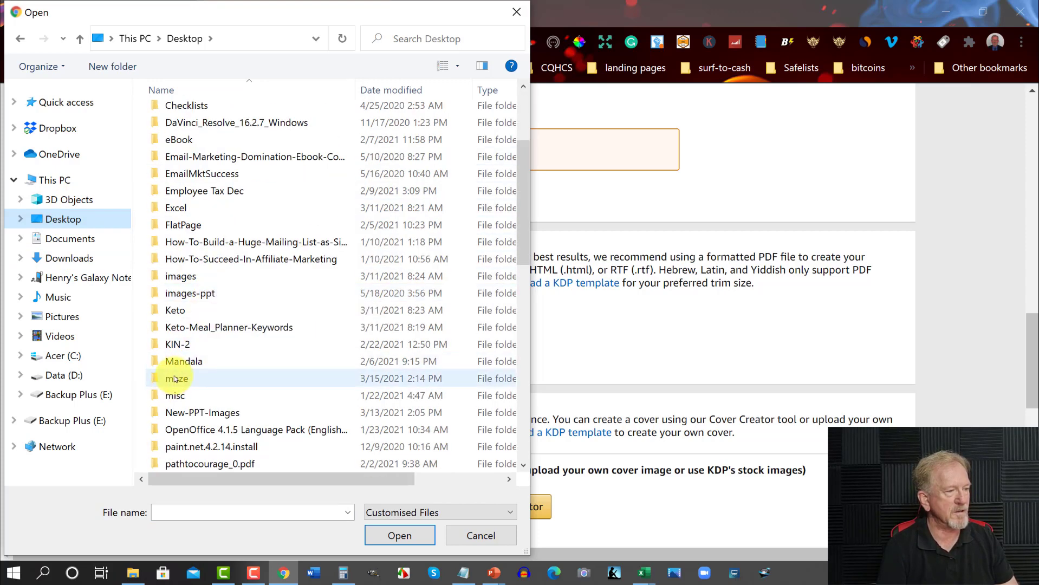
click(175, 379)
double_click(175, 379)
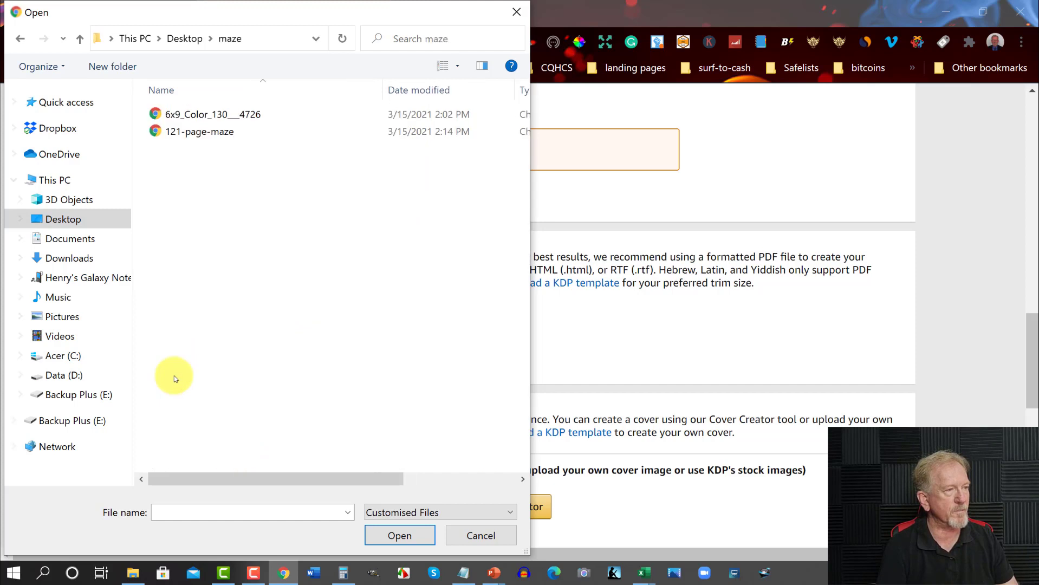
click(155, 116)
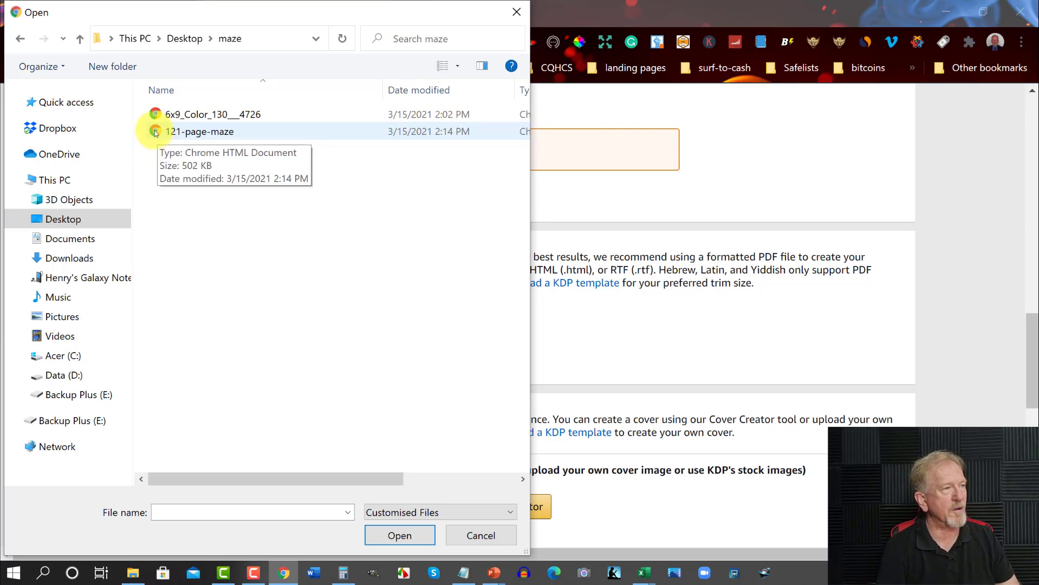
double_click(155, 132)
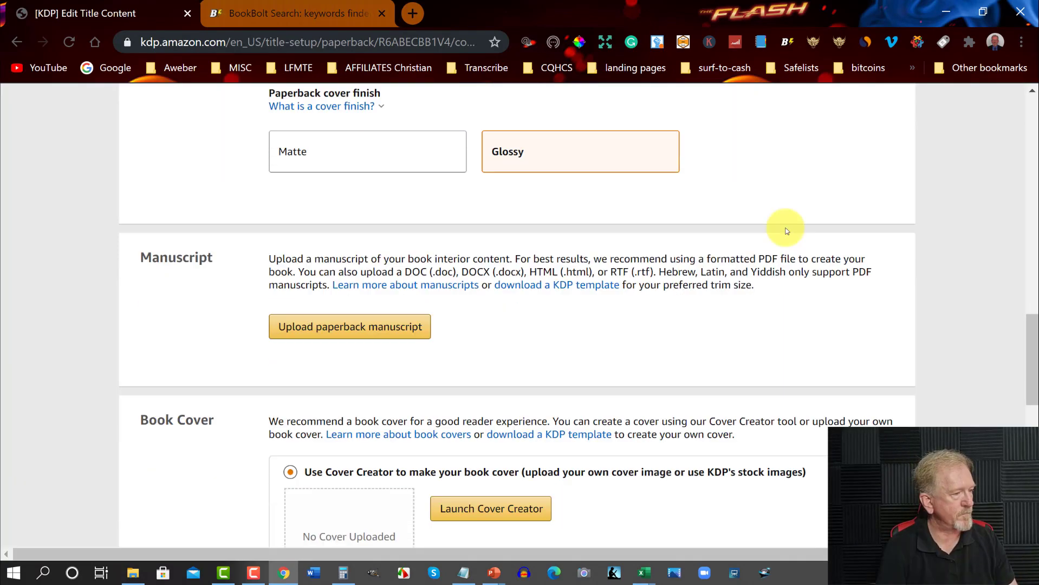
Step: Choose to use an existing print-ready PDF cover and upload the 6x9_Color_130___4726 file from the maze folder
scroll(787, 228, down, 4)
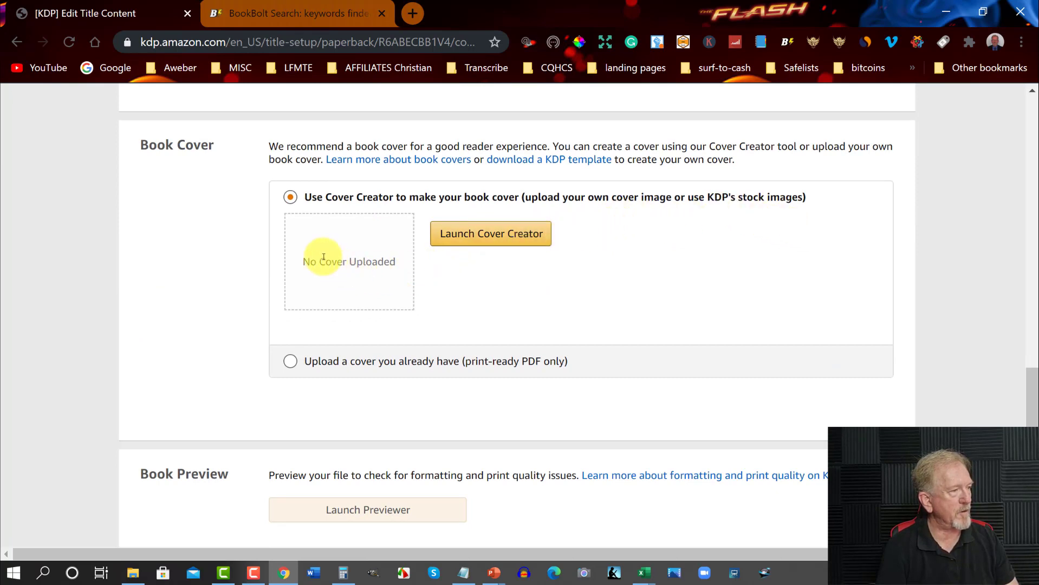
click(290, 363)
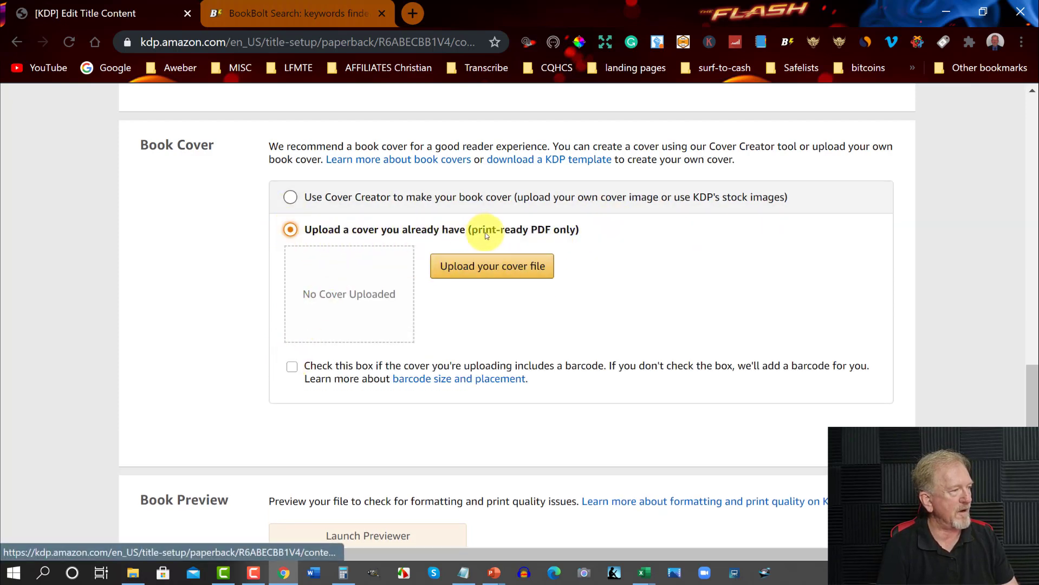
click(469, 271)
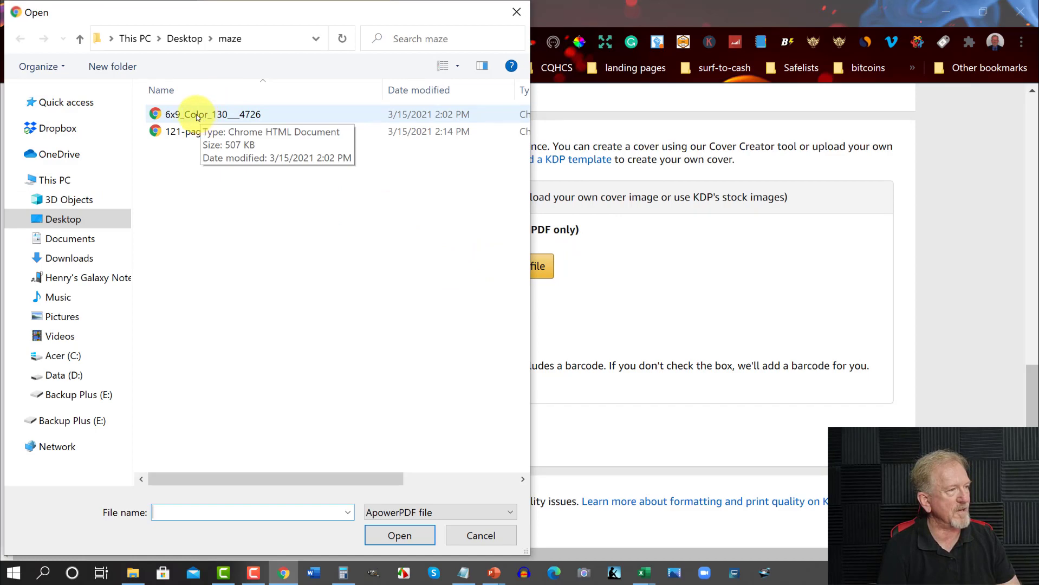
double_click(196, 114)
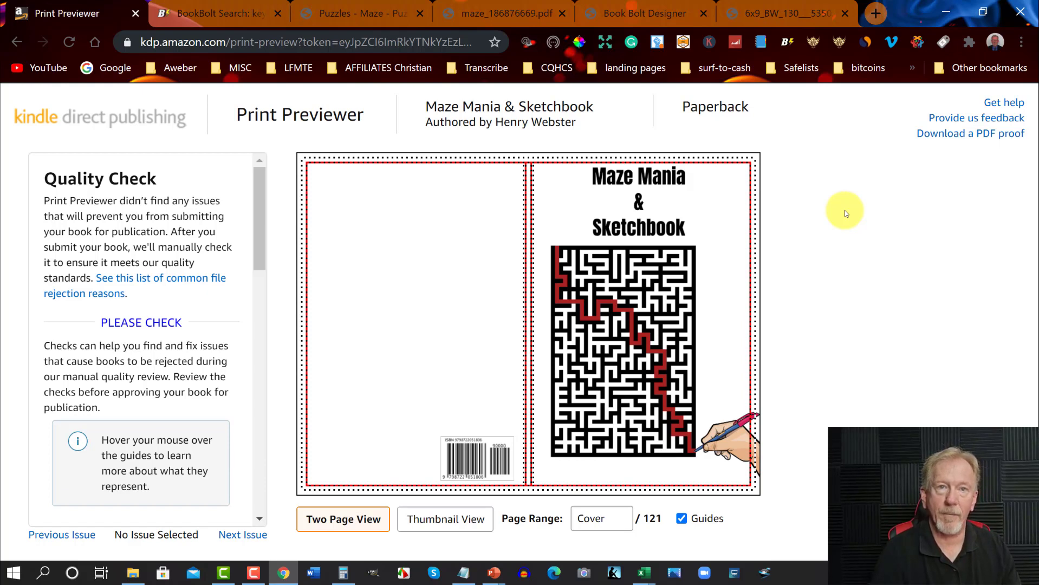
Step: Page through the print preview from the cover to pages 62-63, checking the cover, maze pages, Solutions title page and first solution
mouse_move(740, 320)
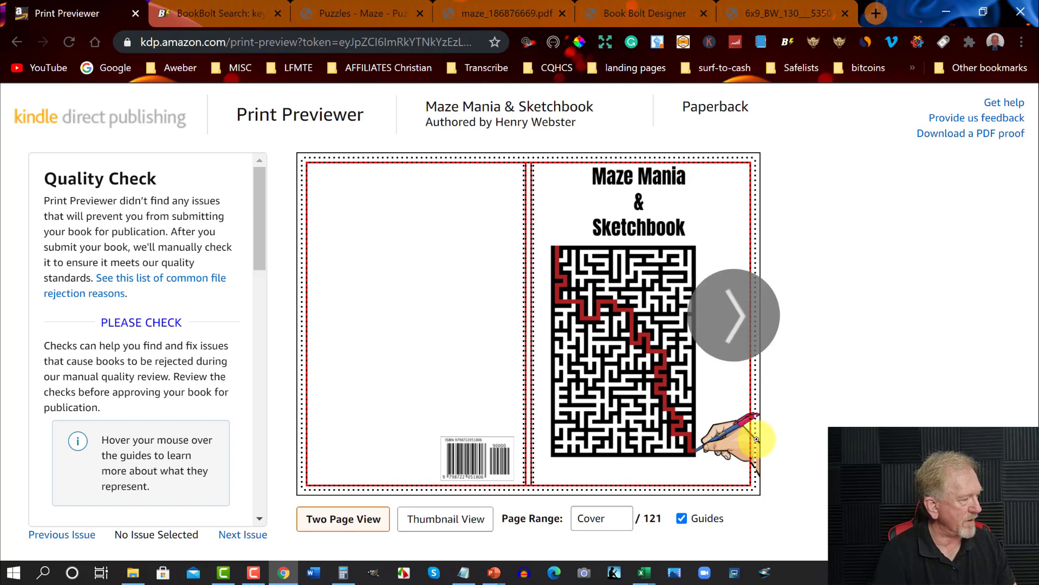
click(731, 310)
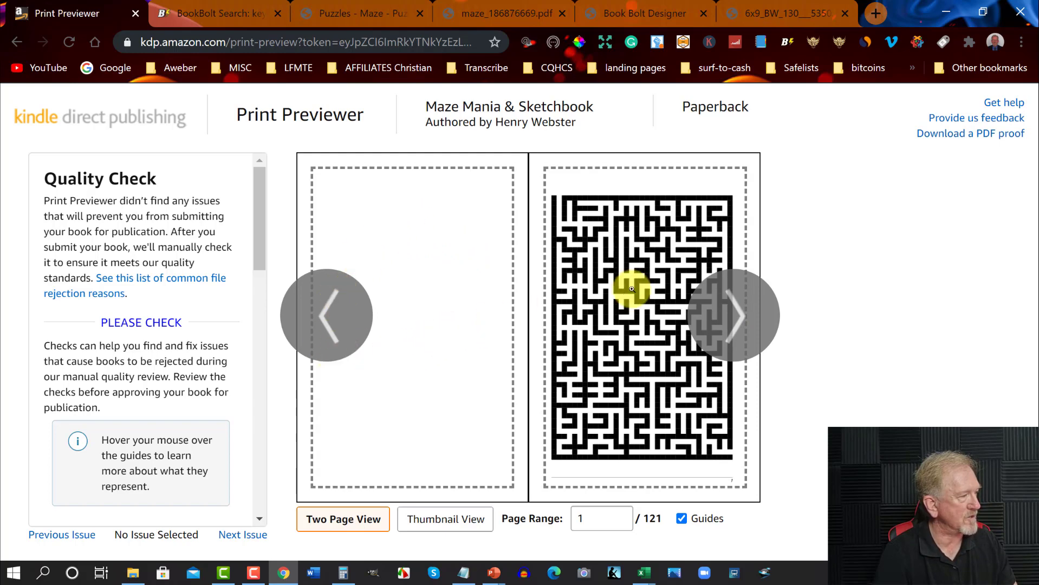
click(750, 316)
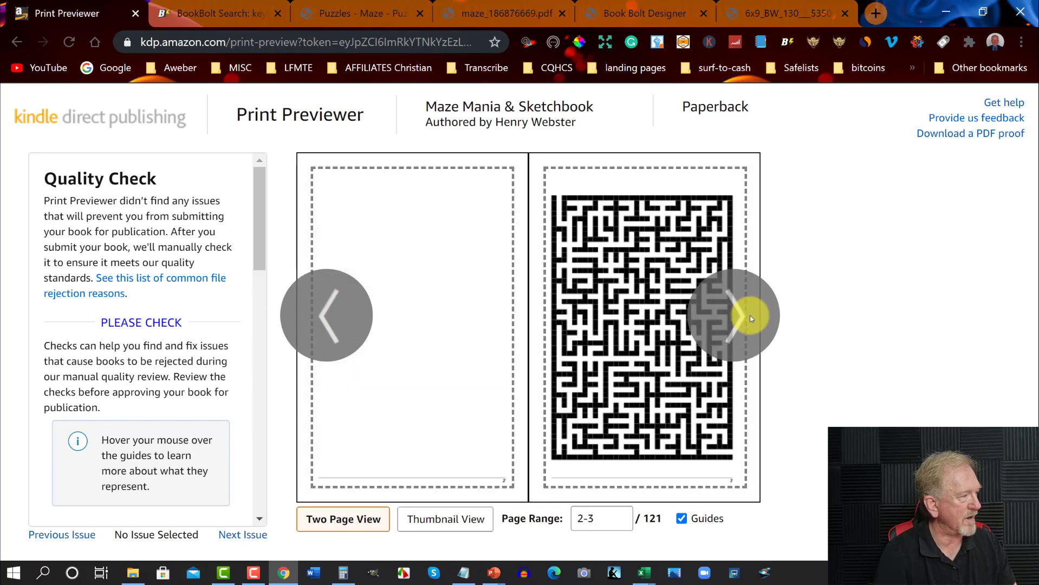
click(750, 315)
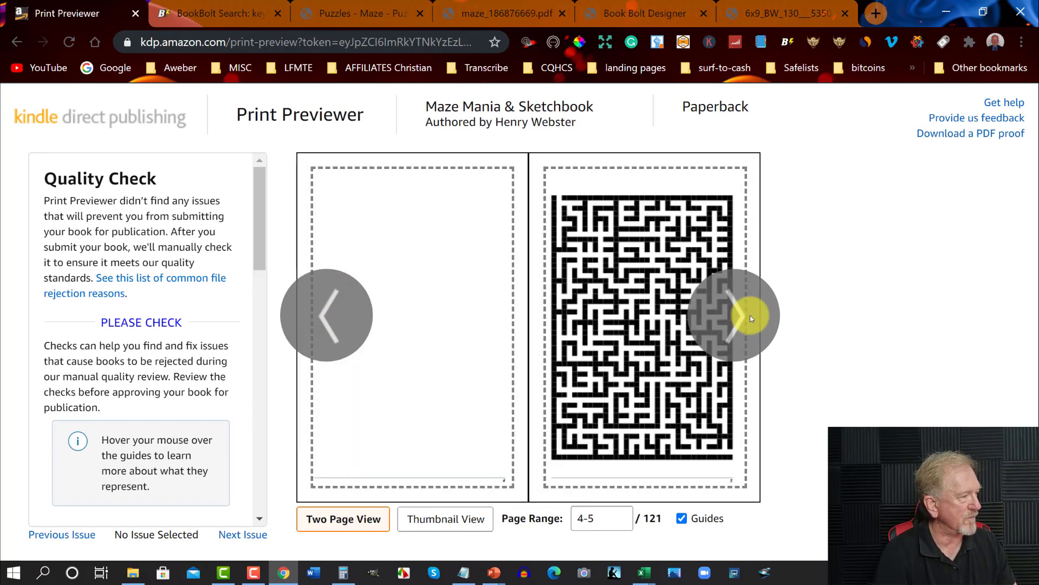
click(750, 315)
click(750, 315)
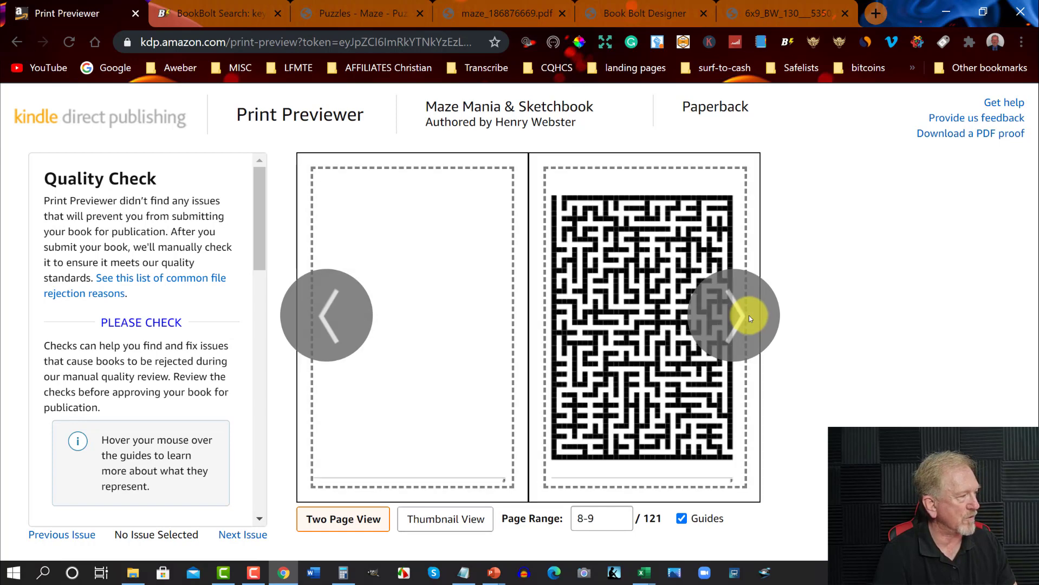
click(749, 315)
click(749, 315)
click(748, 316)
click(749, 316)
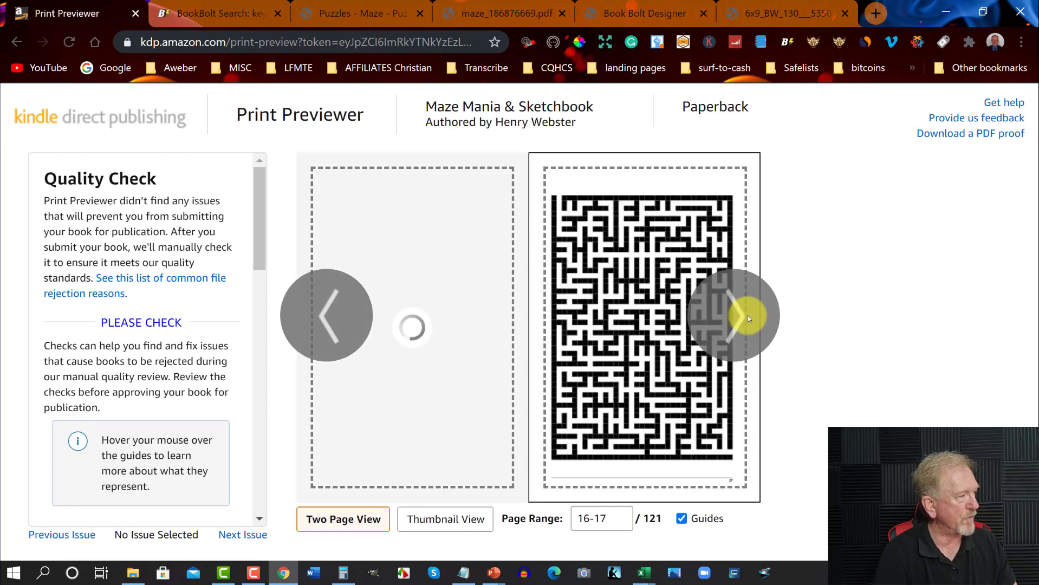
click(748, 316)
click(749, 316)
click(748, 316)
click(748, 316)
click(748, 316)
click(748, 317)
click(749, 317)
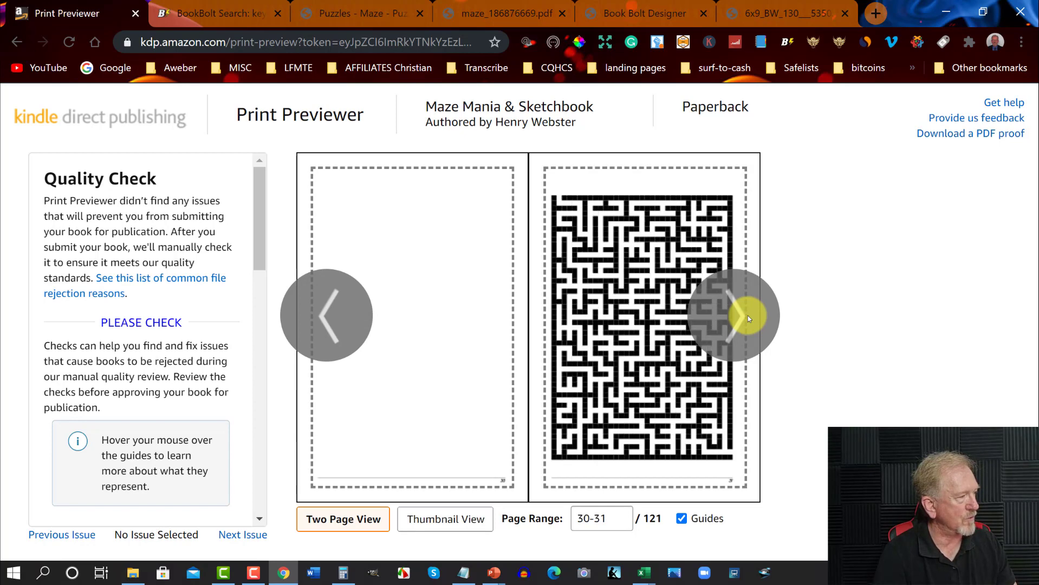
click(748, 316)
click(749, 316)
click(749, 316)
click(747, 315)
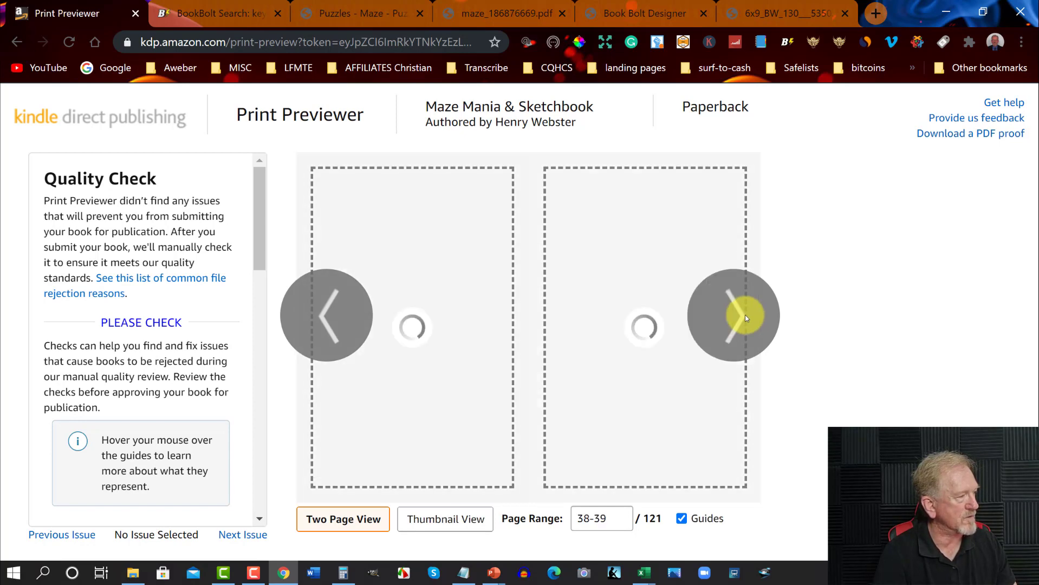
click(745, 315)
click(745, 315)
click(745, 314)
click(746, 315)
click(746, 315)
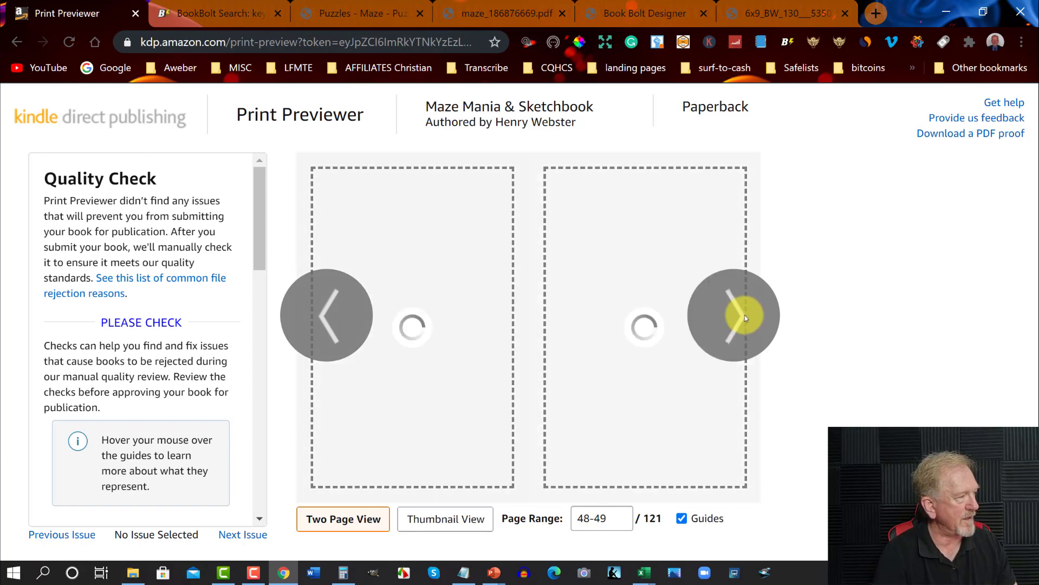
click(745, 315)
click(744, 313)
click(744, 313)
click(743, 313)
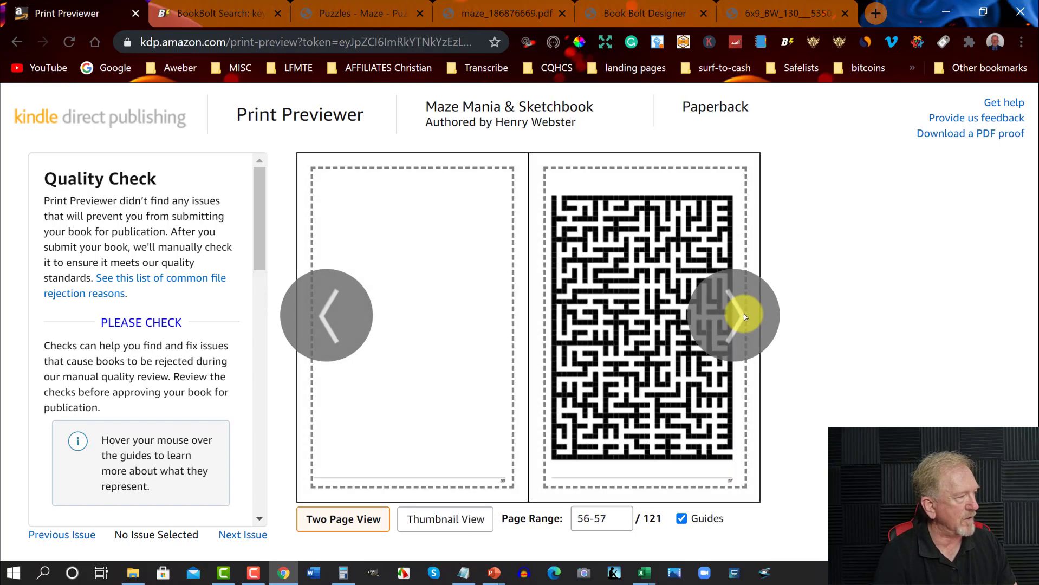
click(744, 313)
click(743, 313)
click(743, 313)
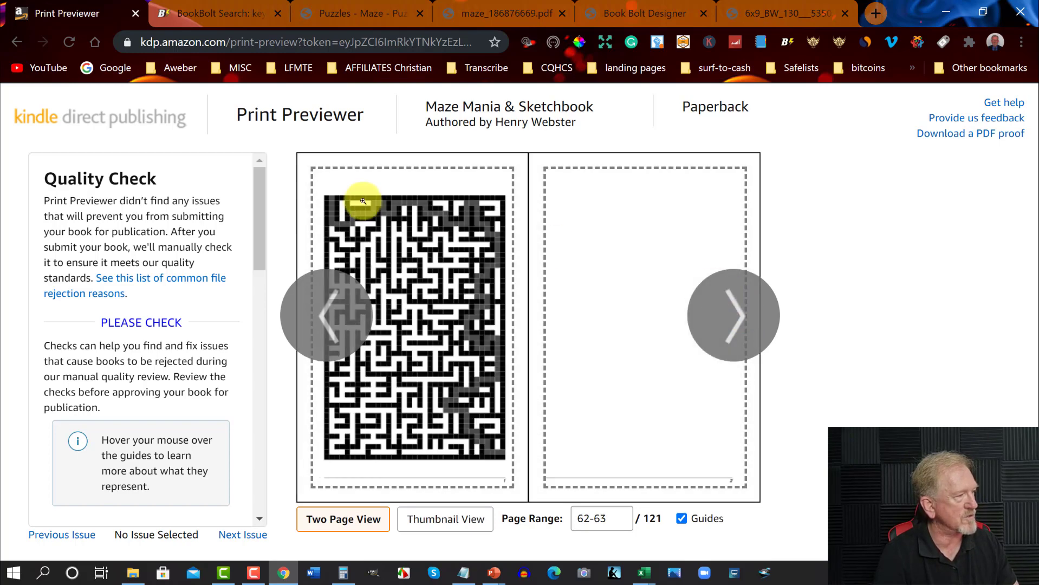
click(317, 297)
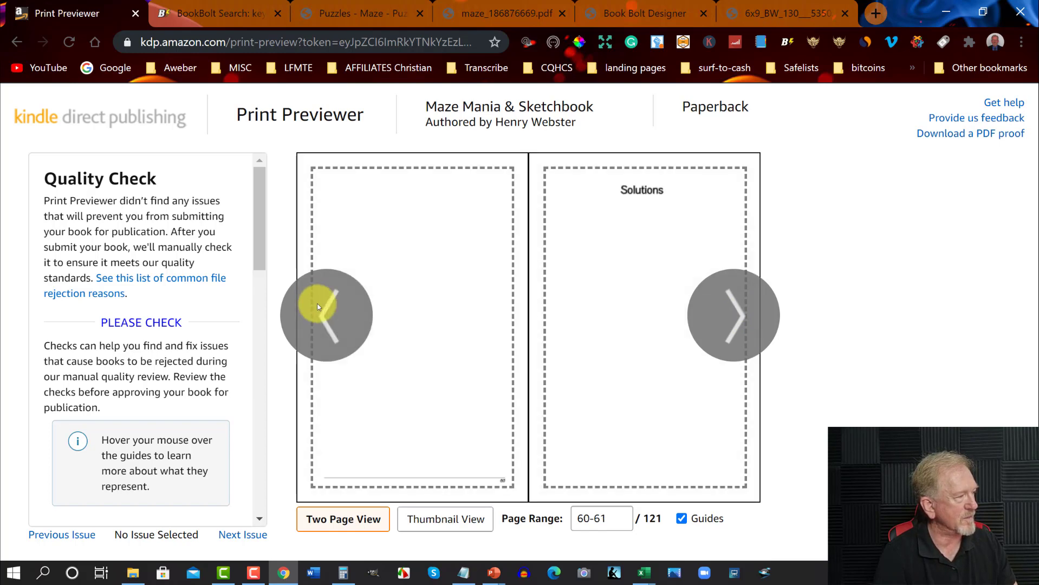
click(732, 296)
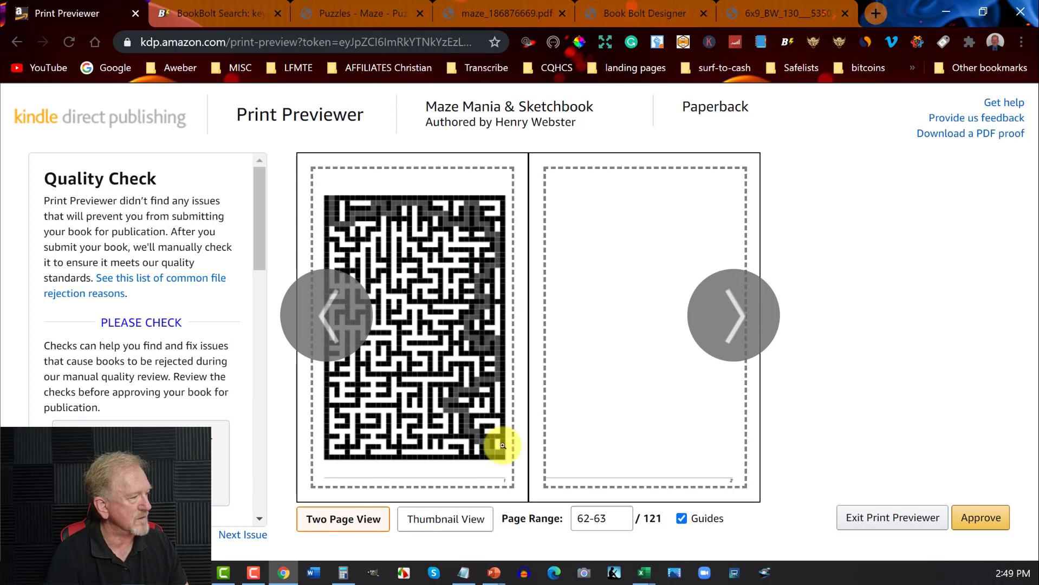
Step: Page through the maze solutions in the print preview from pages 64-65 to 98-99
click(738, 310)
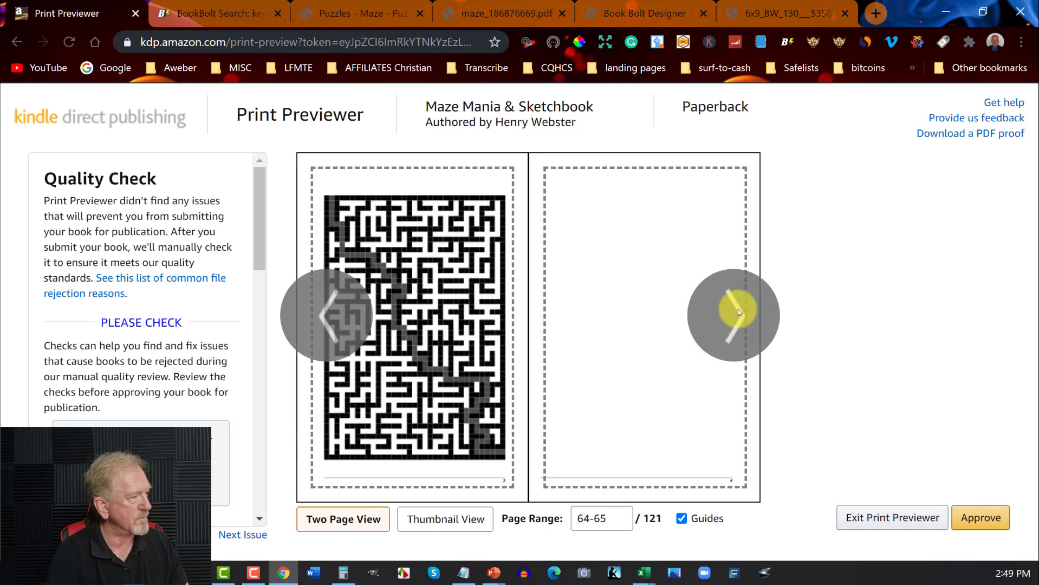
click(738, 308)
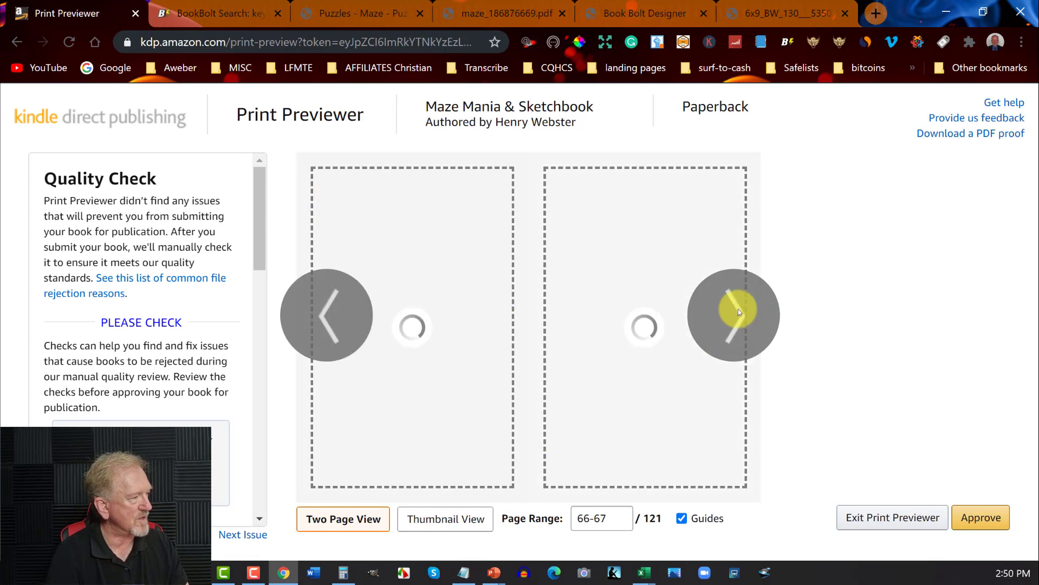
click(737, 308)
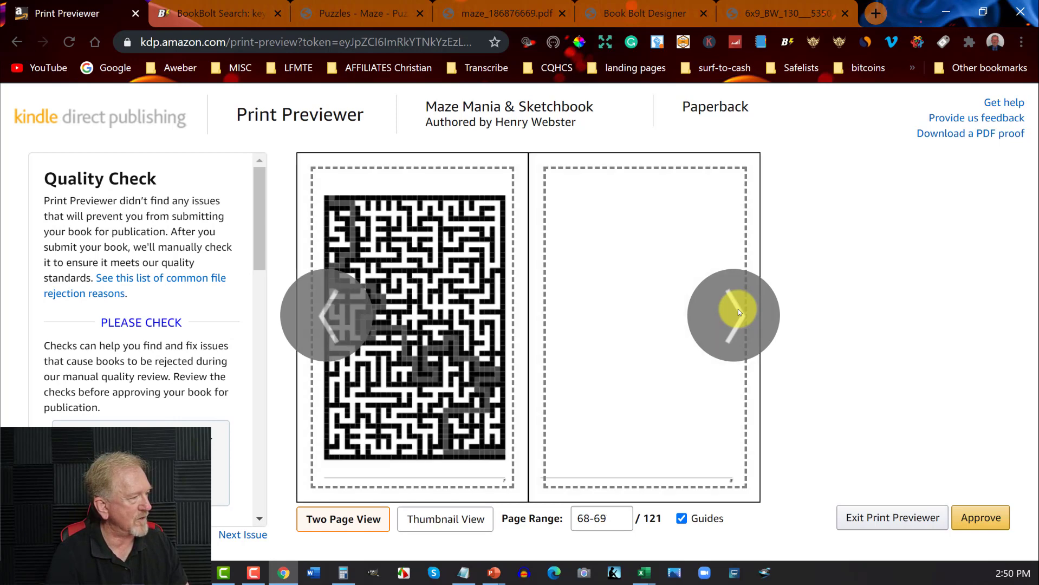
click(738, 308)
click(738, 308)
click(738, 308)
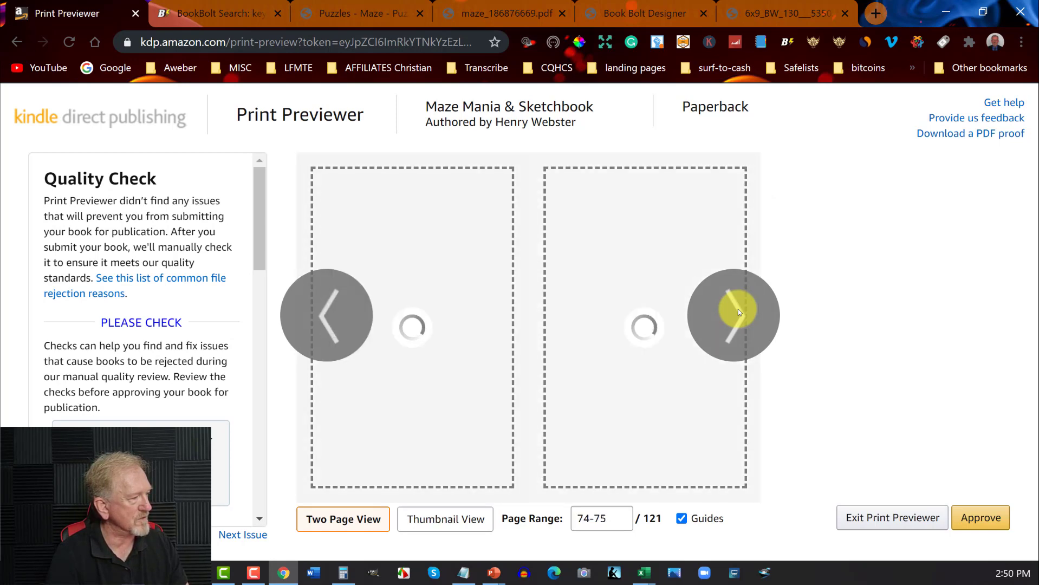
click(738, 308)
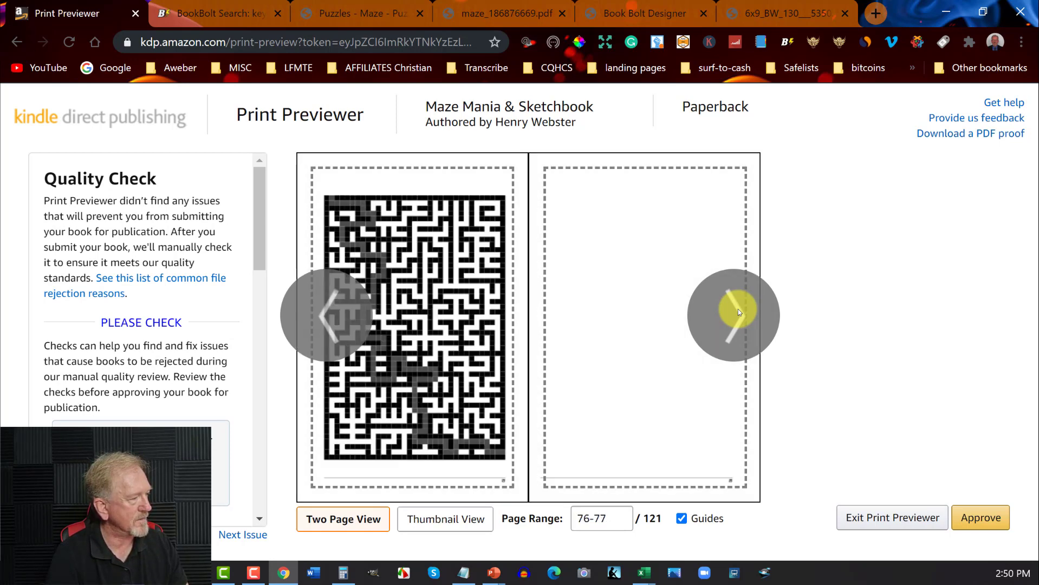
click(738, 308)
click(738, 309)
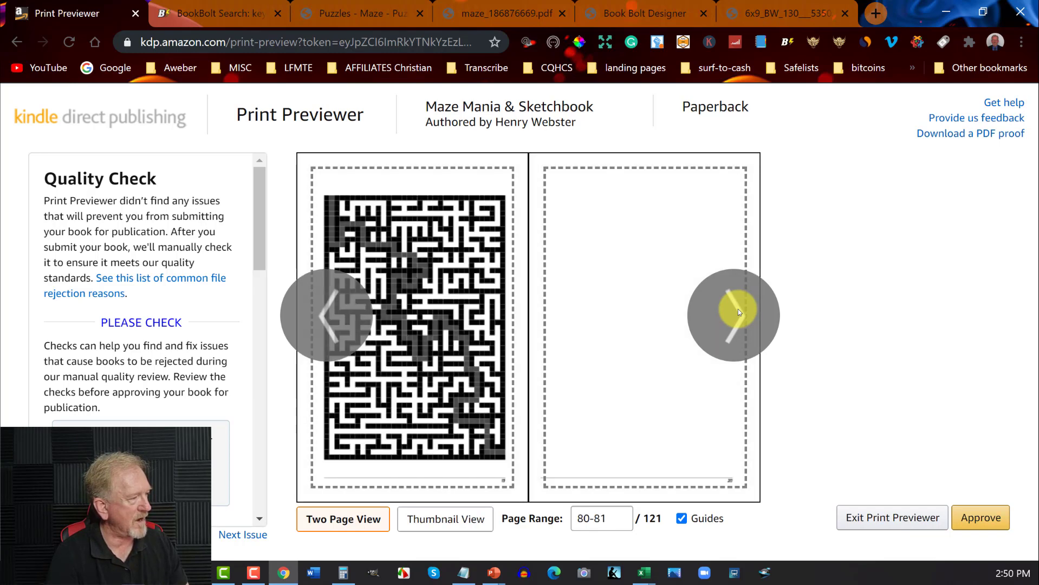
click(738, 308)
click(737, 308)
click(737, 308)
click(738, 308)
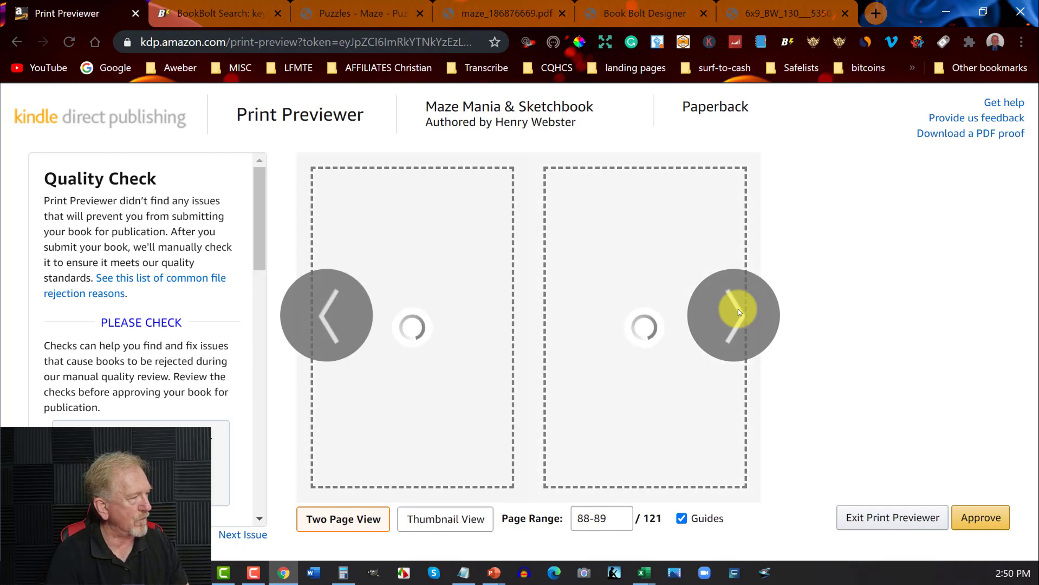
click(738, 309)
click(737, 308)
click(738, 308)
click(738, 308)
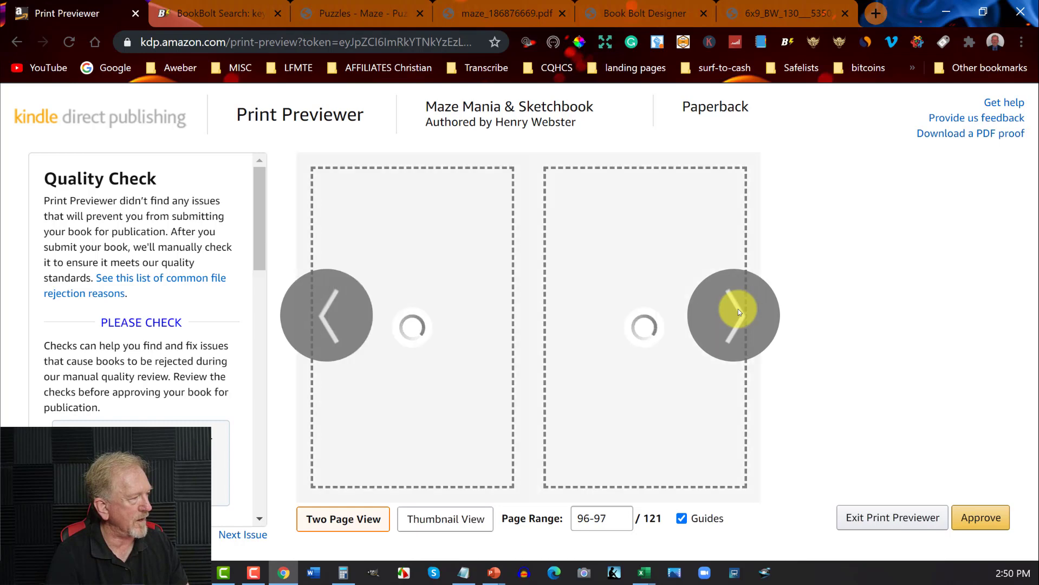
click(738, 309)
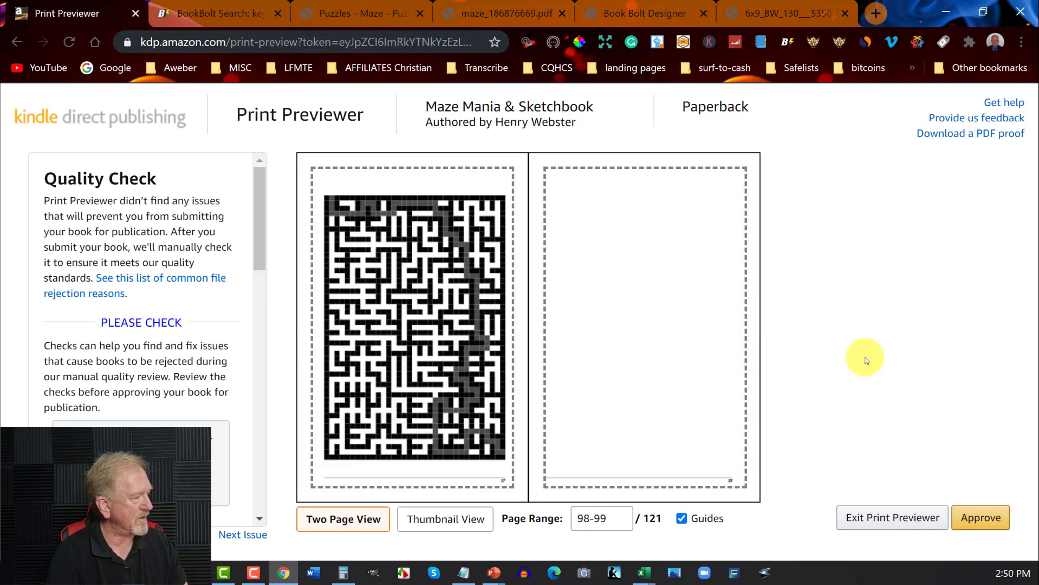
Step: Approve the print preview, check the printing cost in the content summary, and save the content to continue to pricing
click(982, 522)
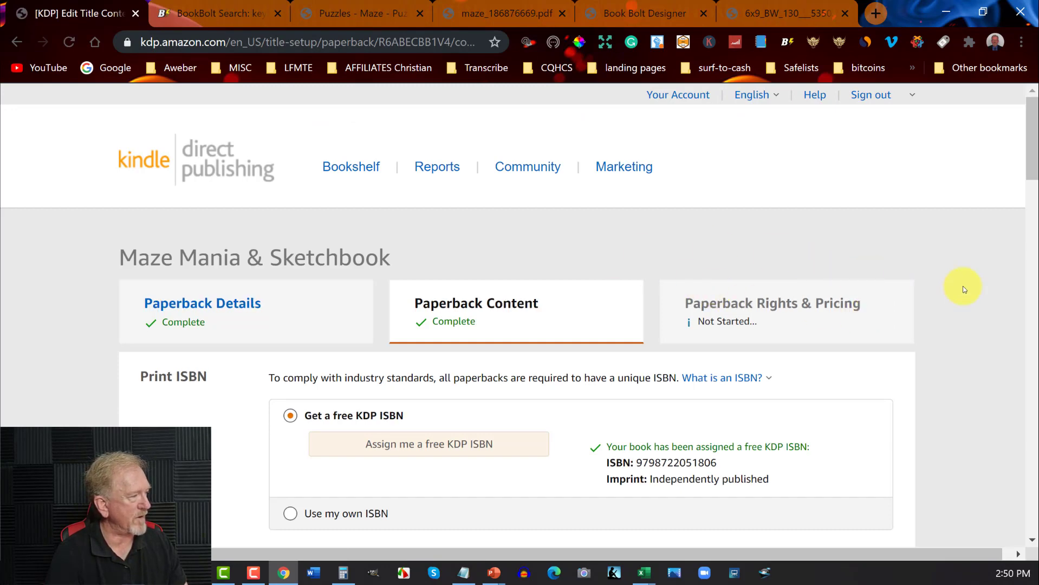
scroll(963, 288, down, 9)
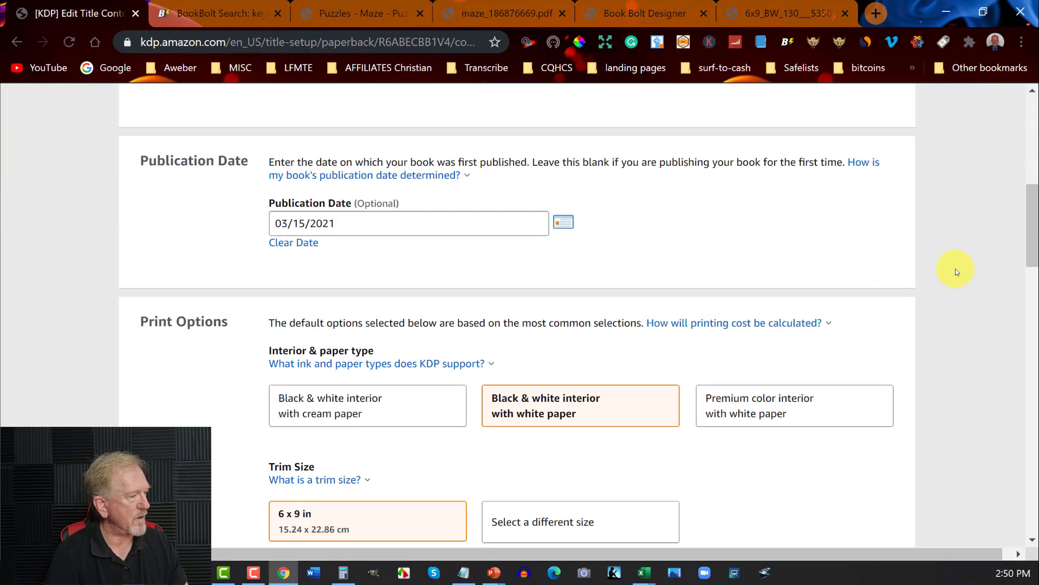
scroll(955, 268, down, 6)
scroll(956, 268, down, 14)
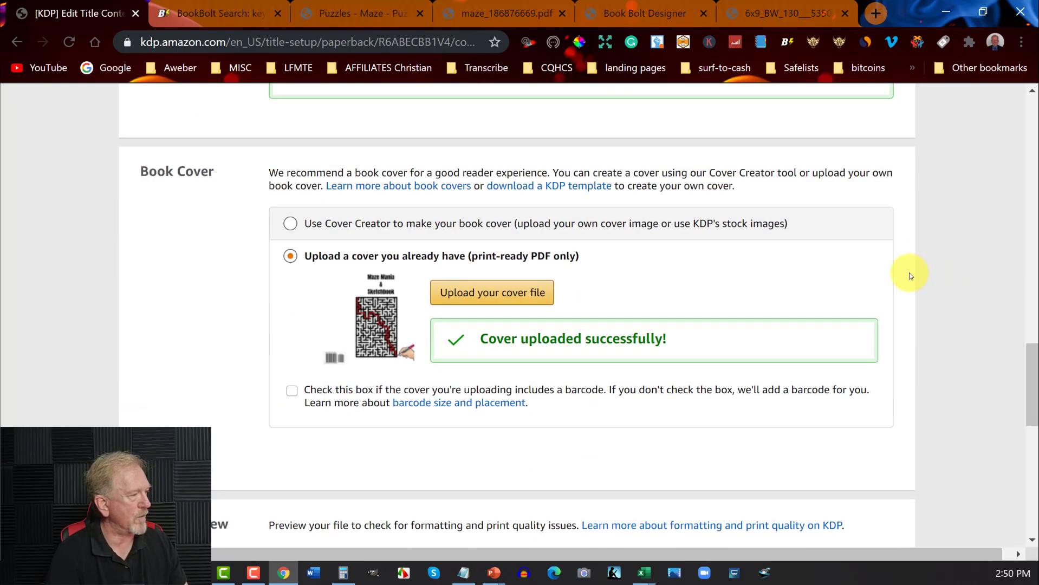
scroll(910, 276, down, 5)
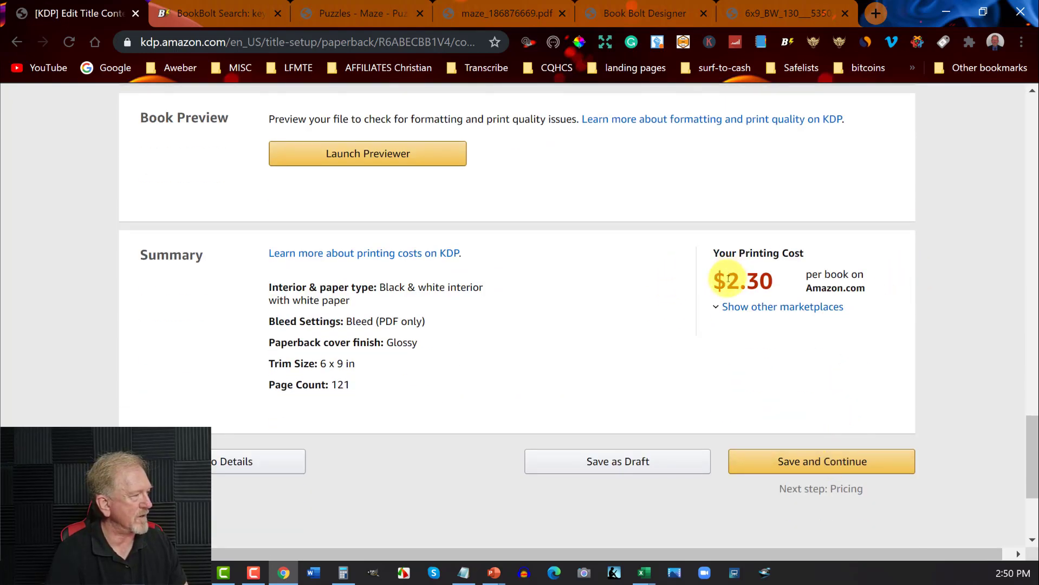
drag(732, 279, 775, 285)
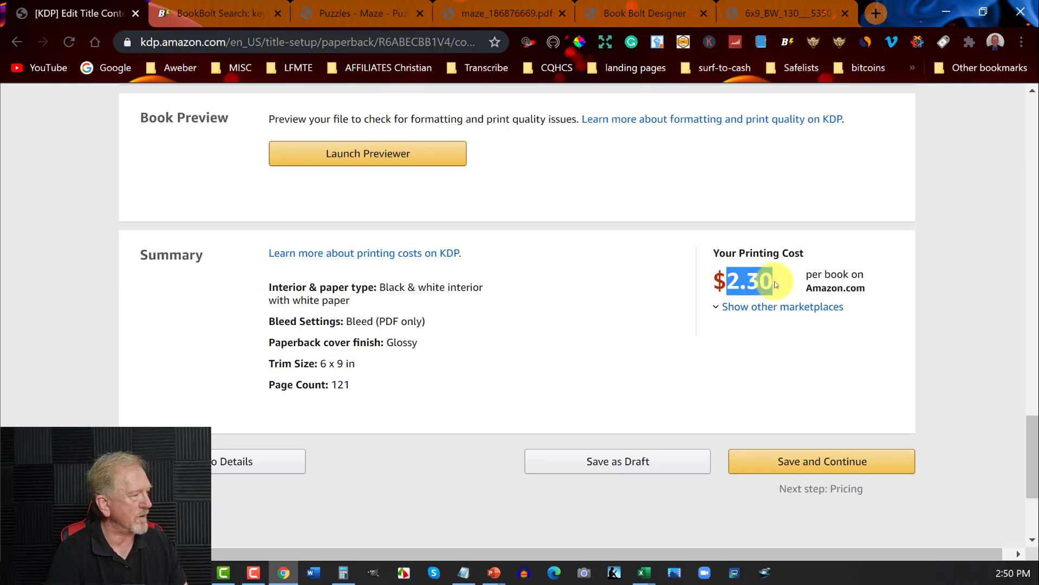
click(856, 460)
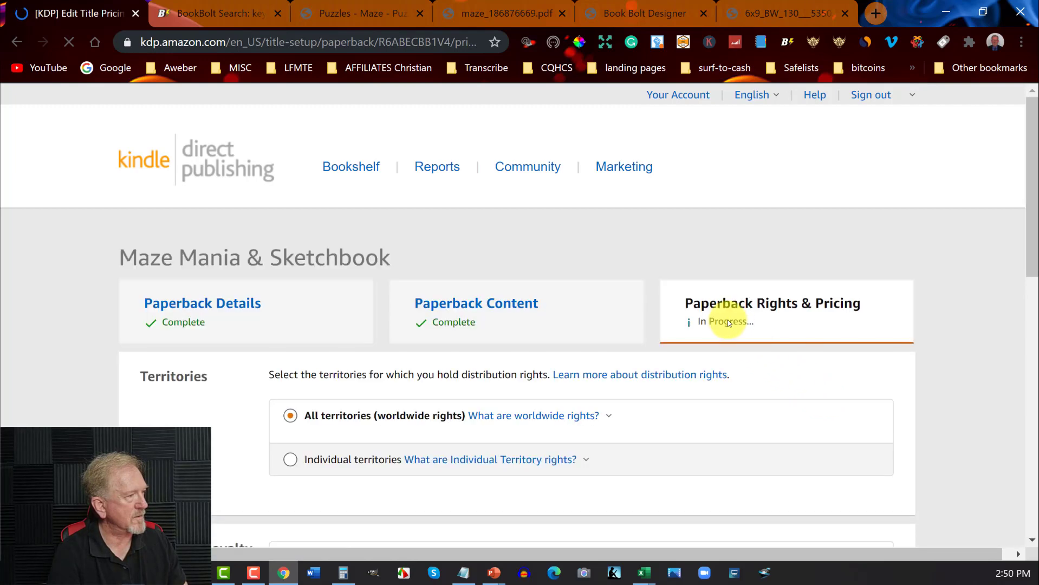
Step: Set the Amazon.com list price to $6.00 and check the royalty and the List Price explanation
scroll(727, 319, down, 5)
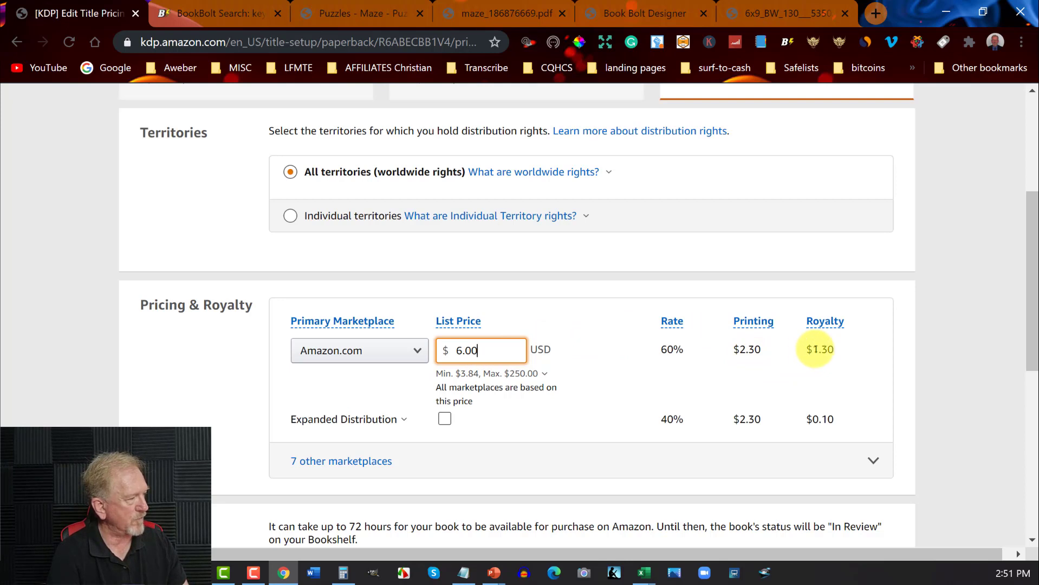
drag(834, 349, 818, 350)
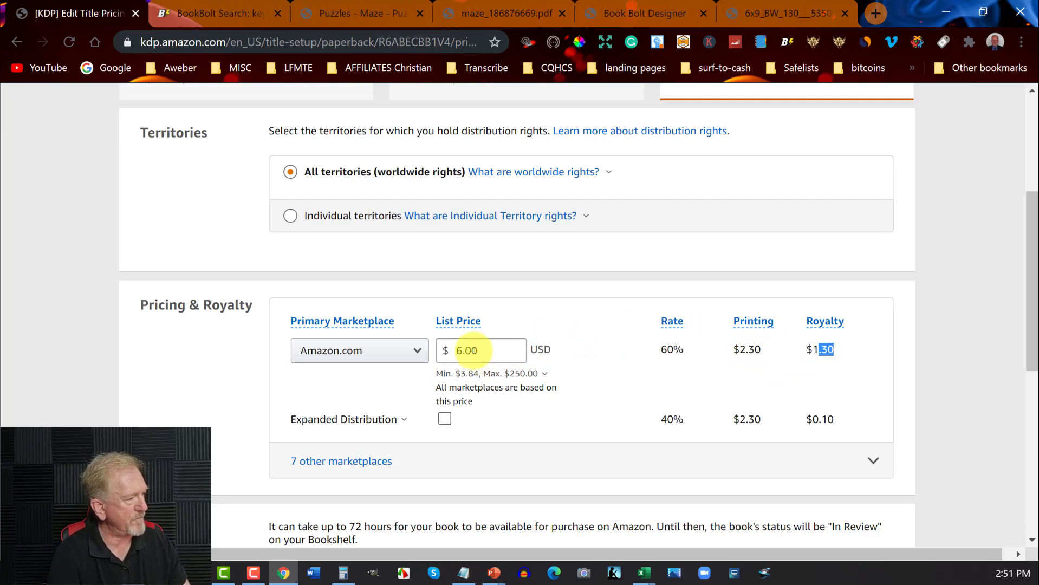
drag(462, 351, 444, 347)
click(450, 323)
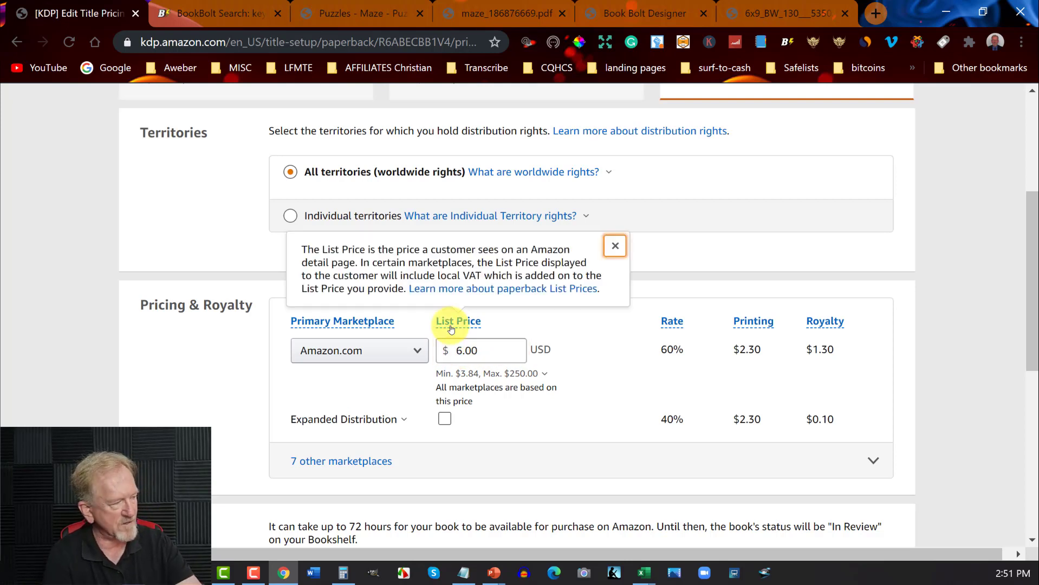
click(450, 328)
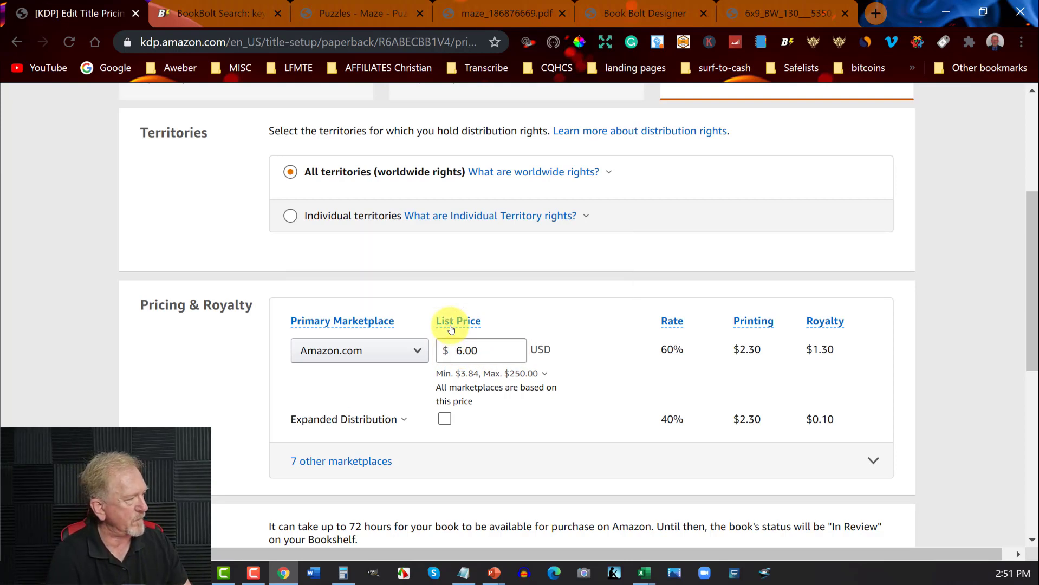
click(450, 329)
Step: Try a list price of $7.00 to compare the royalty, and return the price to $6.00
click(531, 352)
drag(456, 353, 460, 355)
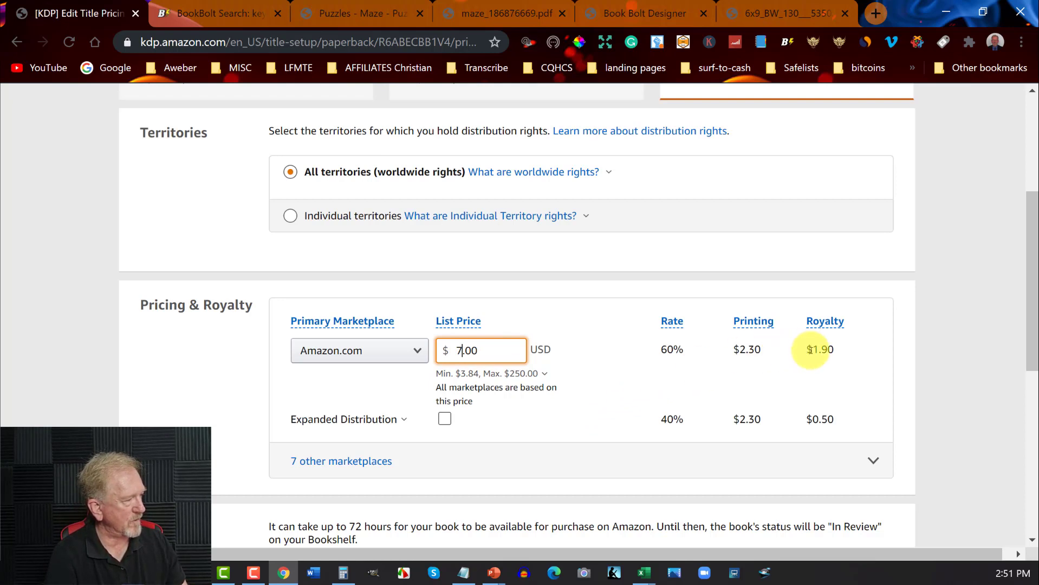
click(457, 373)
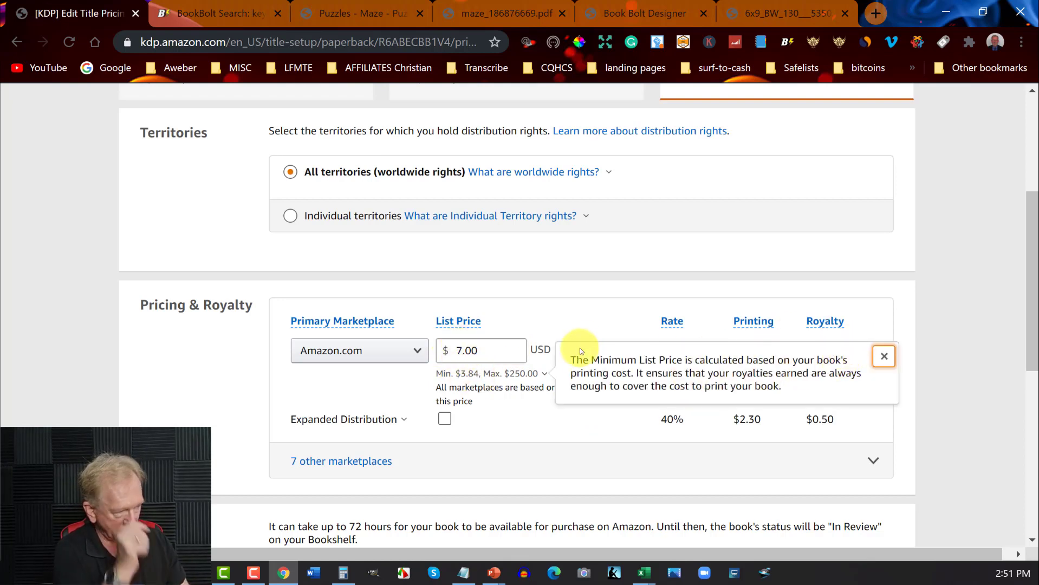
click(459, 351)
drag(459, 351, 448, 341)
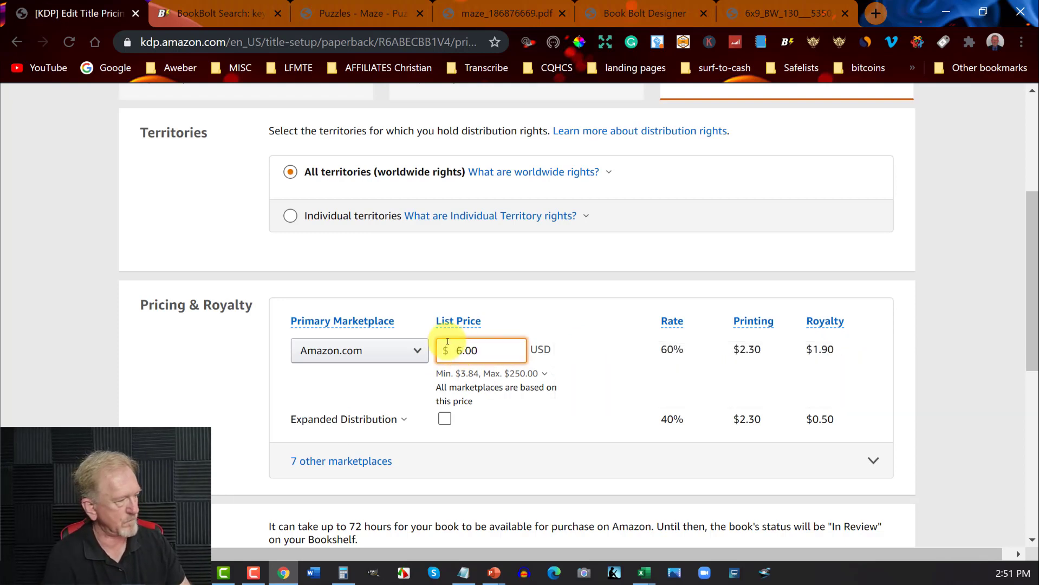
click(544, 373)
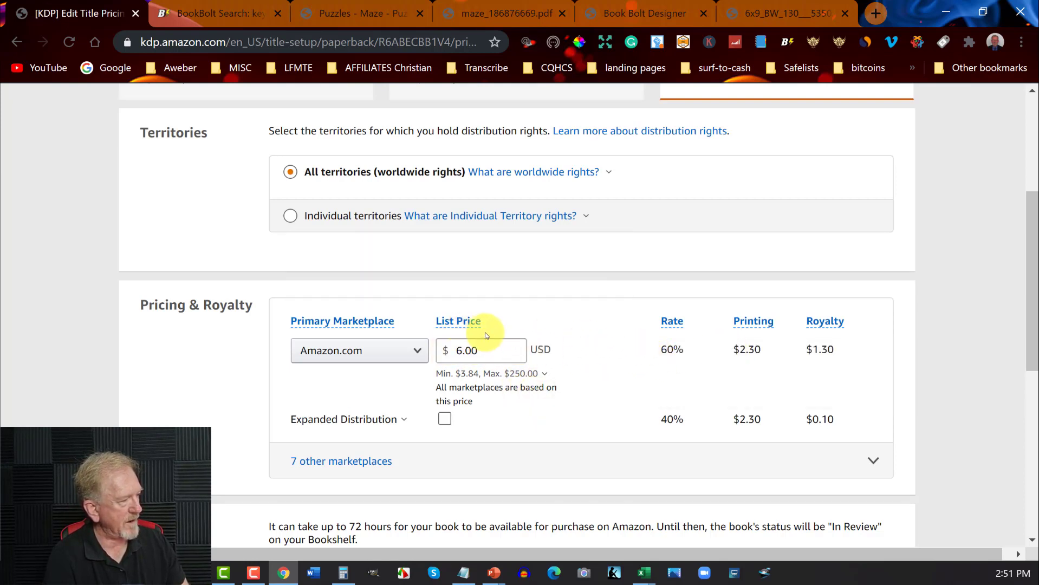
Step: Enable Expanded Distribution, set the Amazon.com list price to $6.50, and check the resulting royalty
click(445, 419)
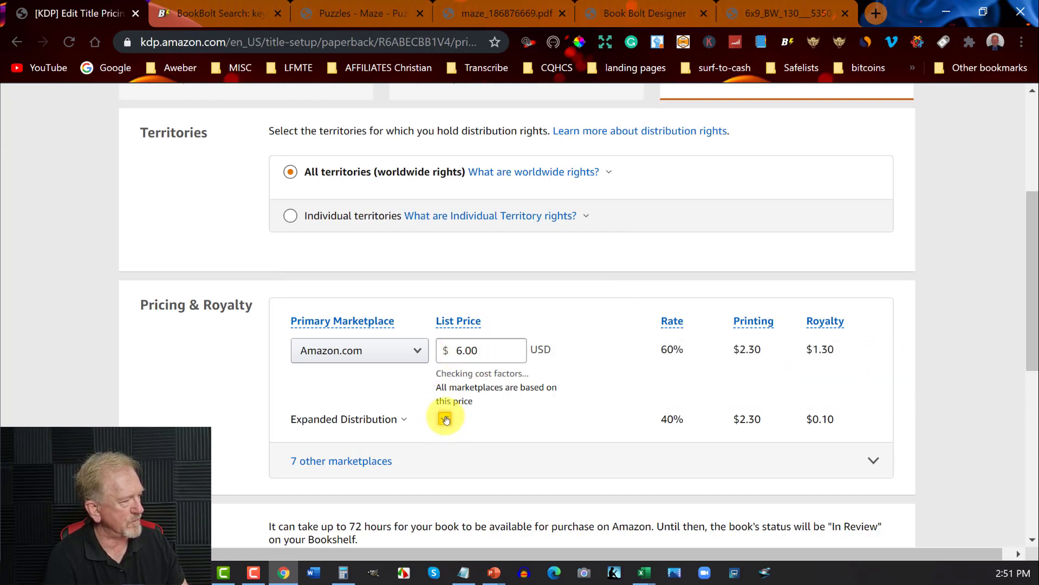
click(460, 347)
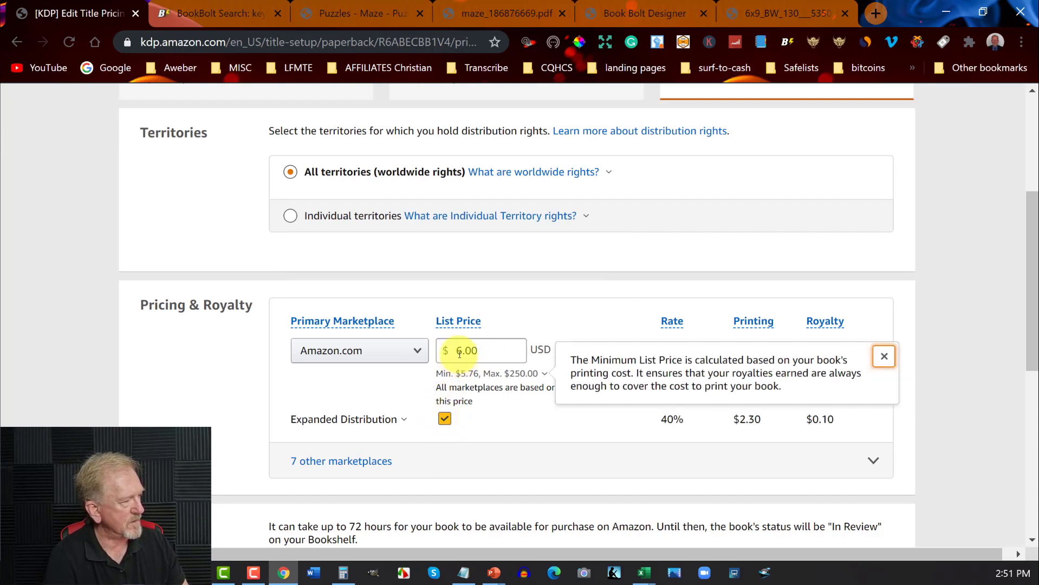
drag(456, 350, 460, 350)
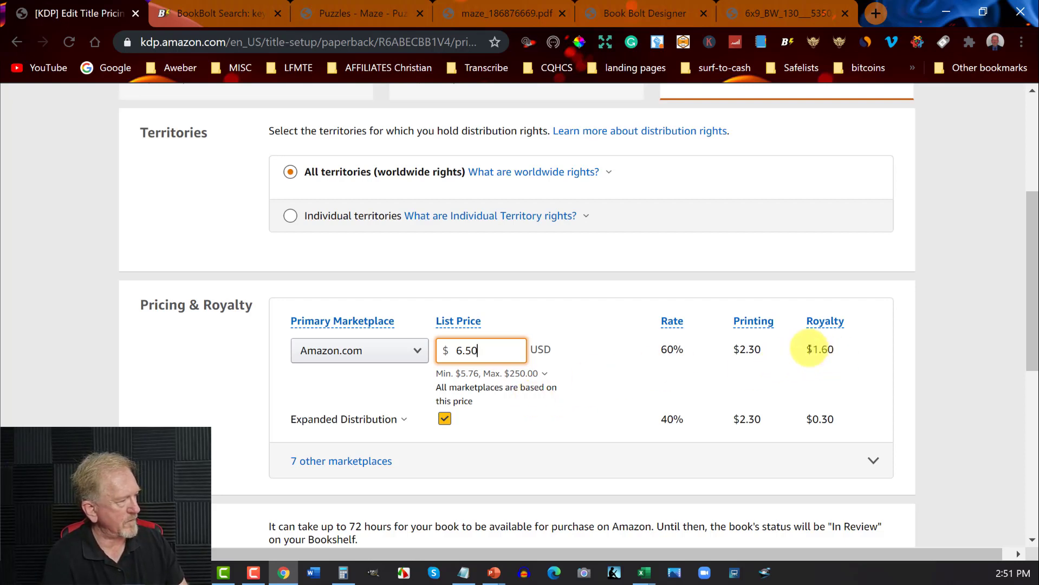
drag(813, 349, 834, 350)
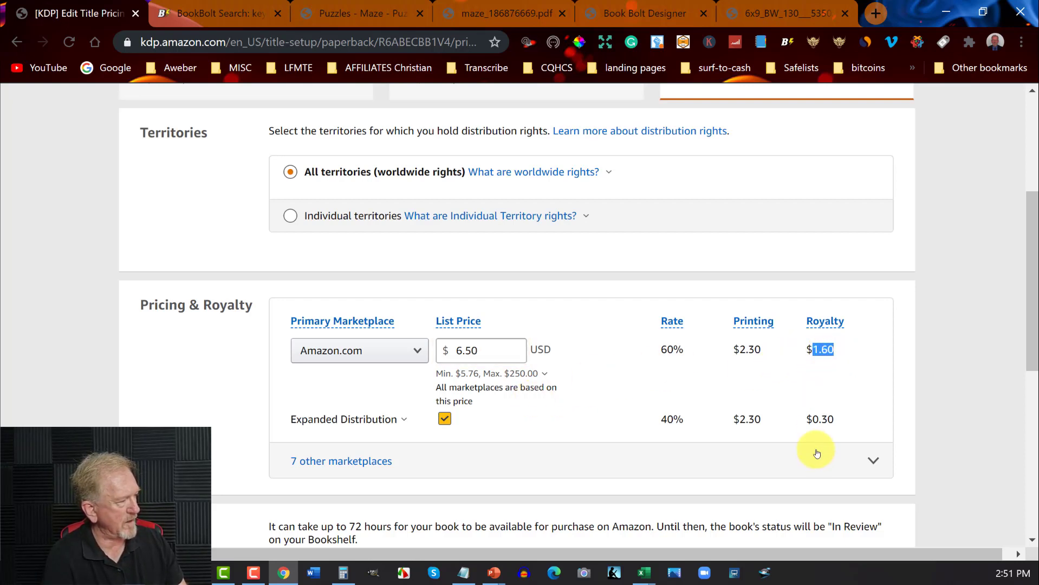
Step: Publish the paperback, read the submission notice through to the Kindle eBook offer, and close it
scroll(564, 387, down, 5)
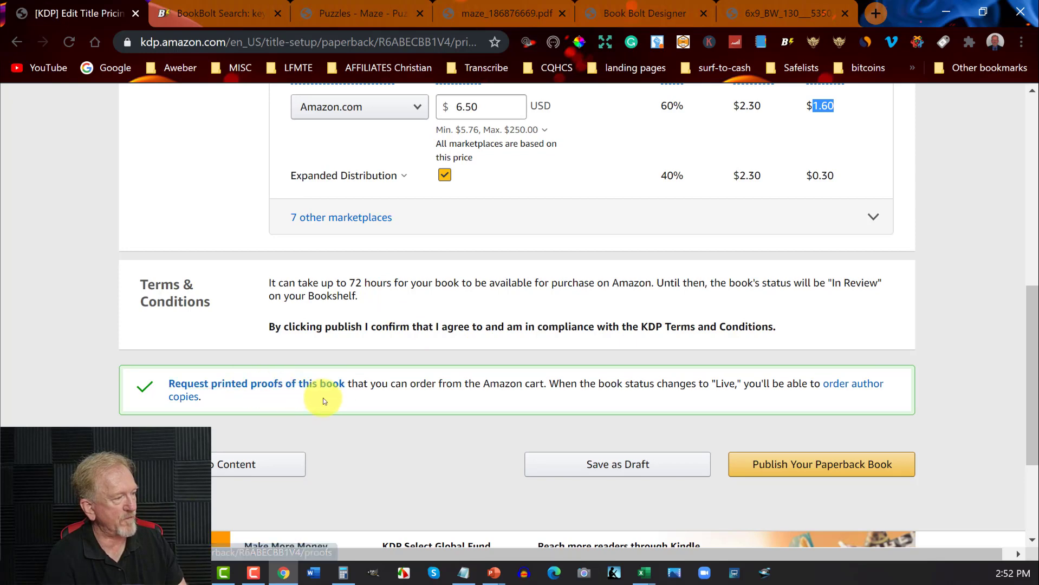
click(837, 465)
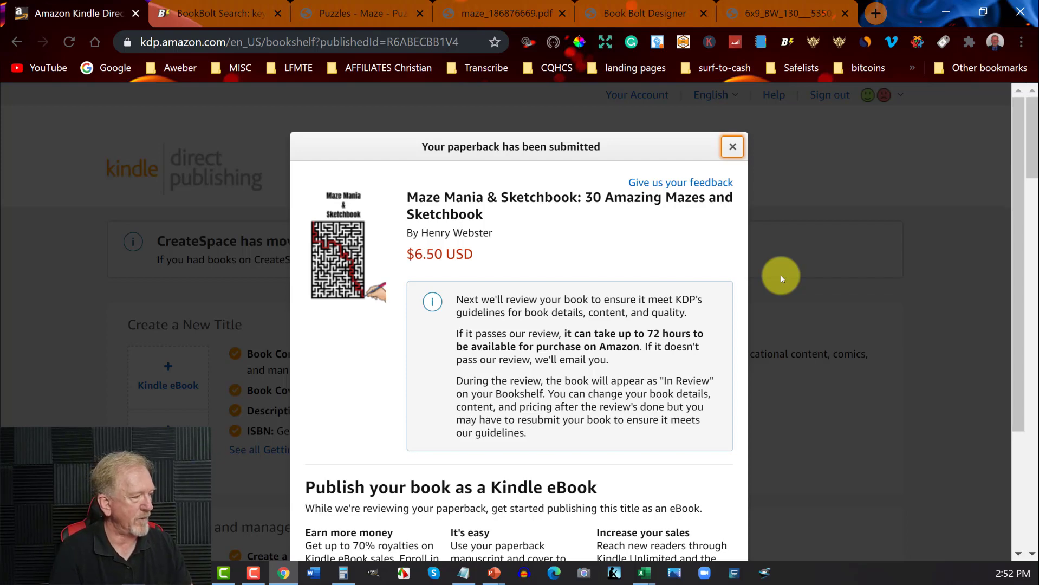
scroll(626, 297, down, 3)
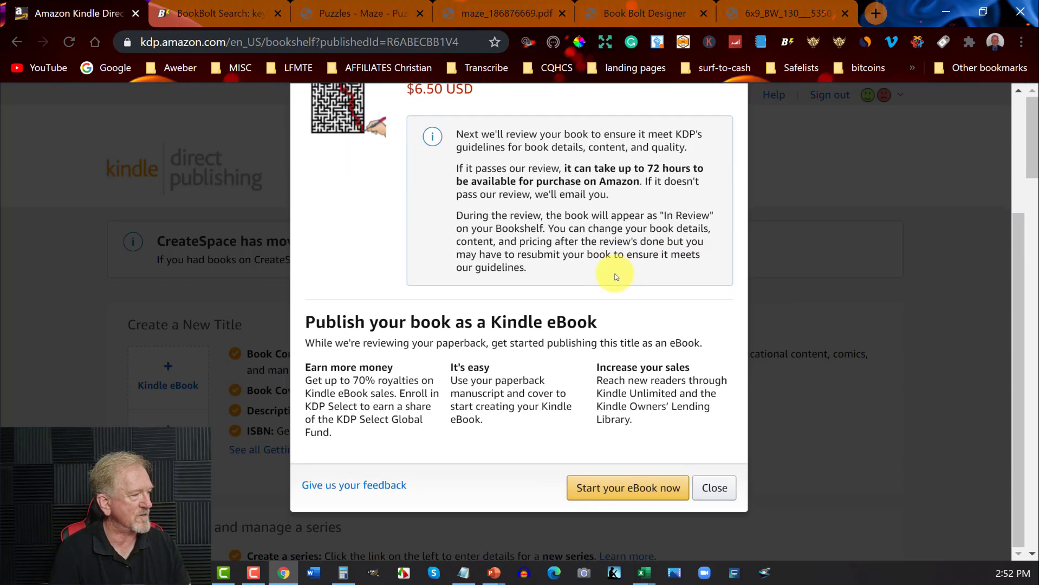
scroll(615, 278, down, 1)
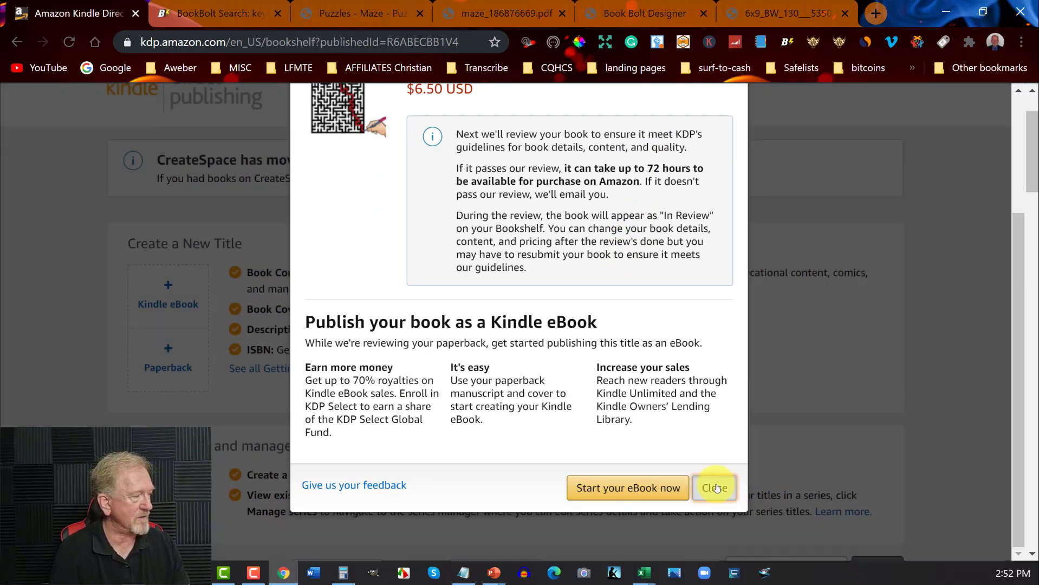
click(715, 488)
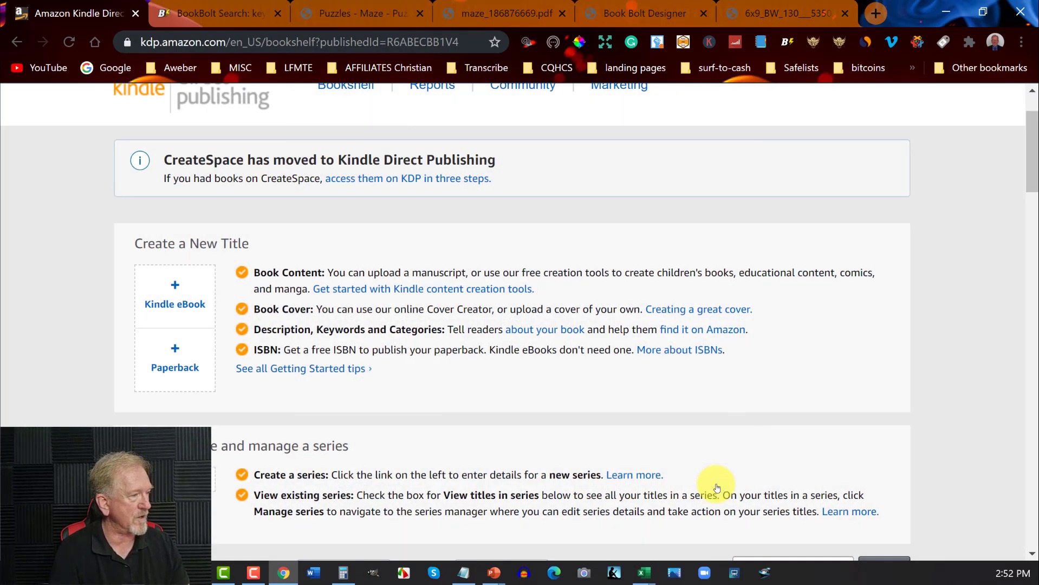
Step: Check the maze book's status on the Bookshelf and compare it with the status of the other listed titles
scroll(621, 243, down, 7)
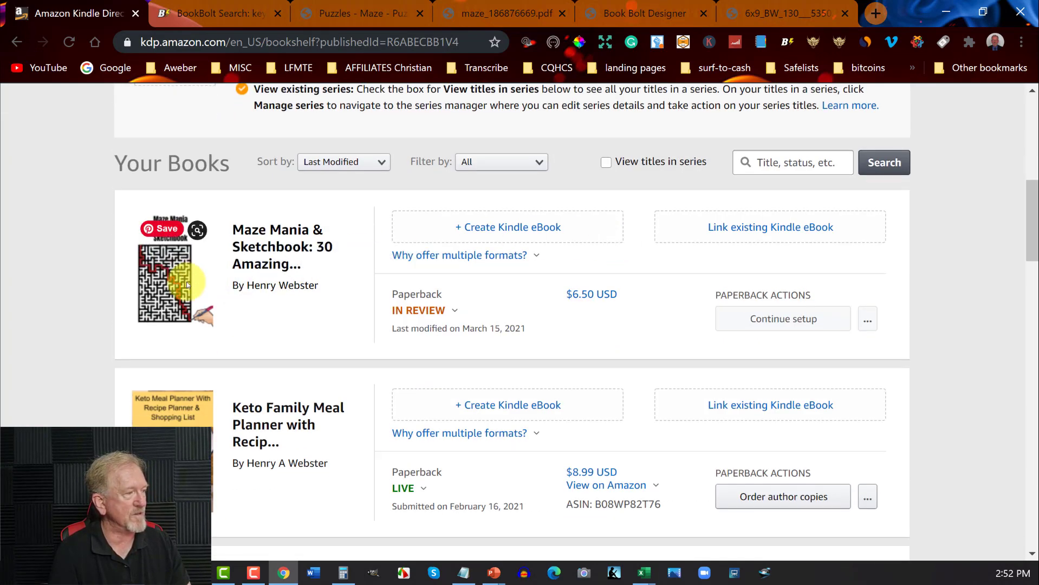
click(402, 489)
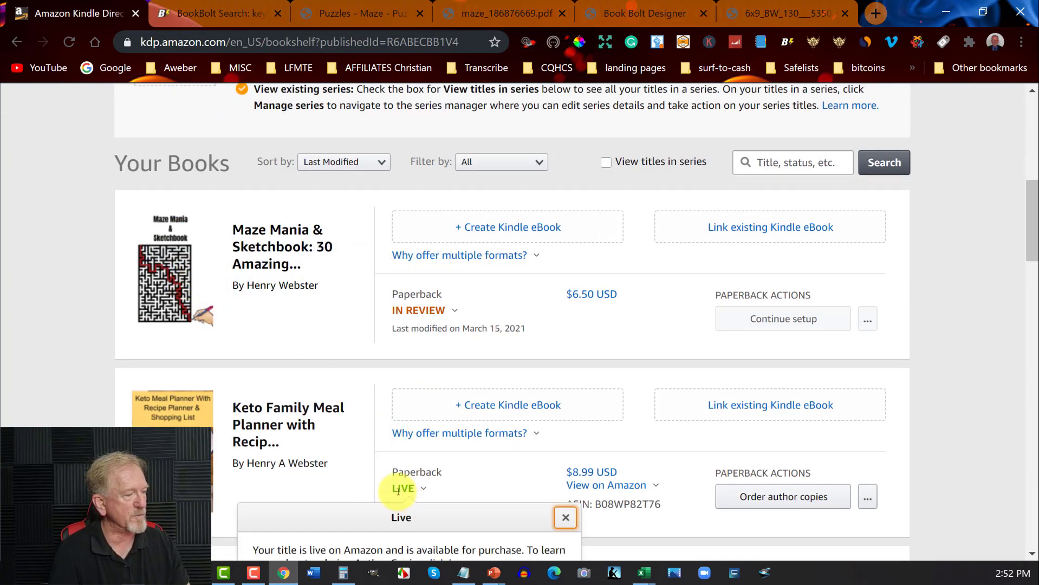
scroll(401, 487, down, 3)
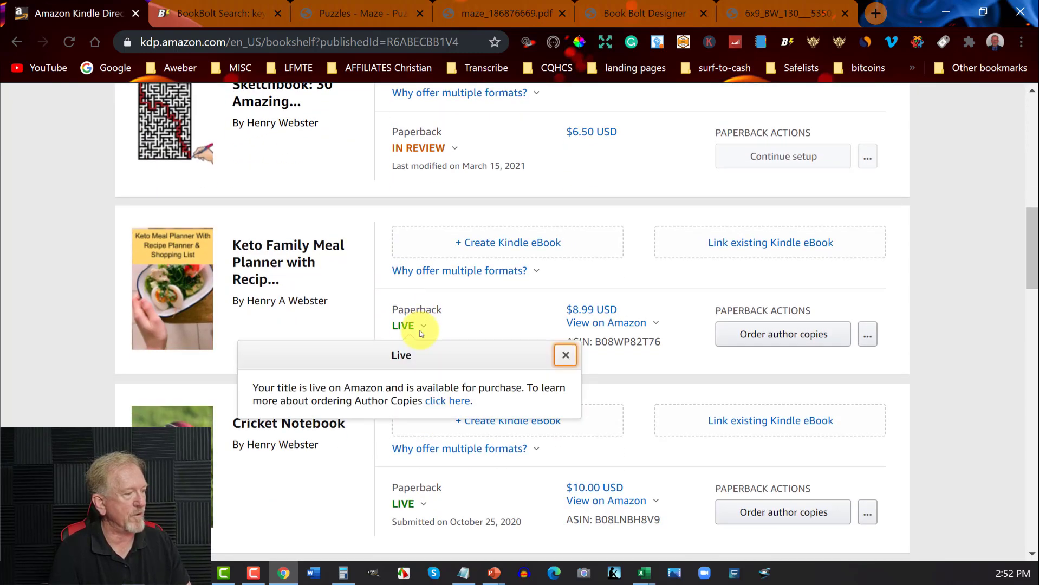
scroll(418, 341, down, 7)
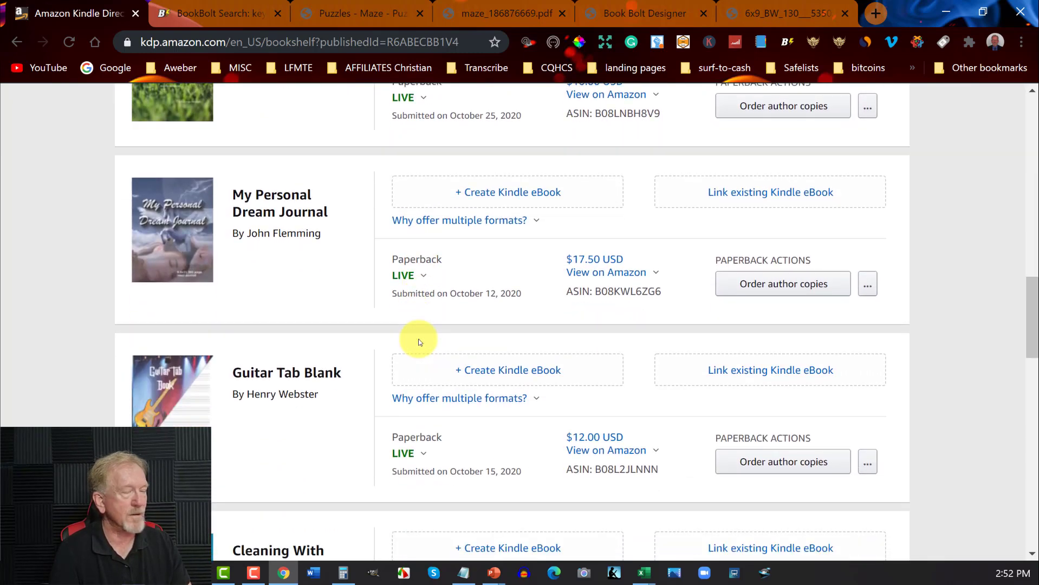